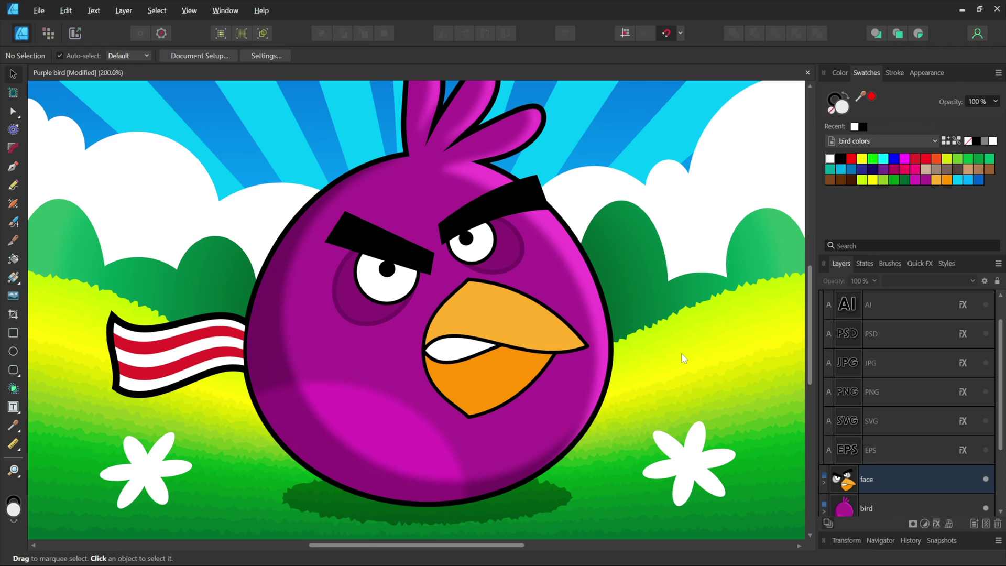
- Show the EPS, SVG, PNG, JPG, PSD and AI labels around the bird, then select the green hill blend
click(987, 452)
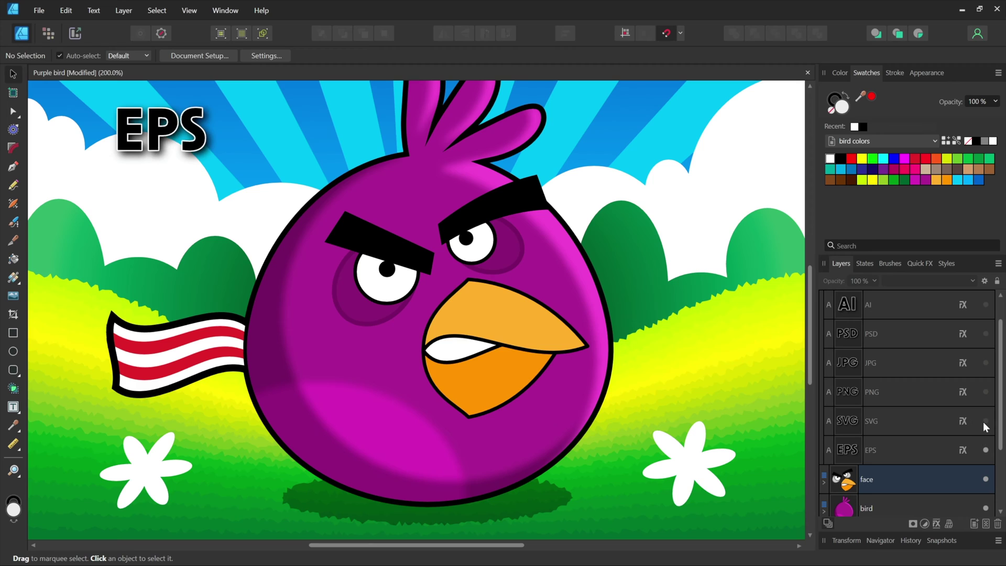
click(986, 421)
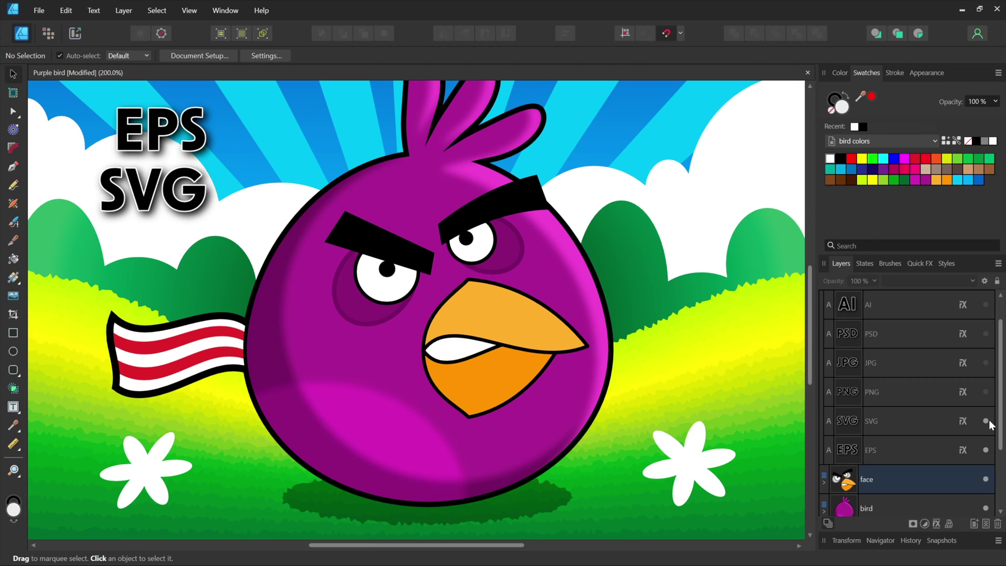
click(985, 392)
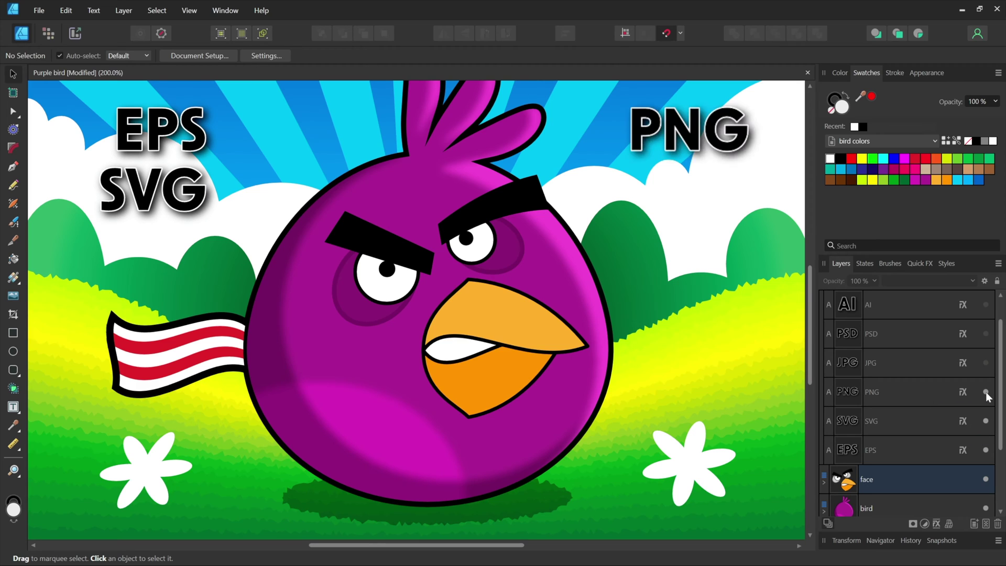
click(985, 363)
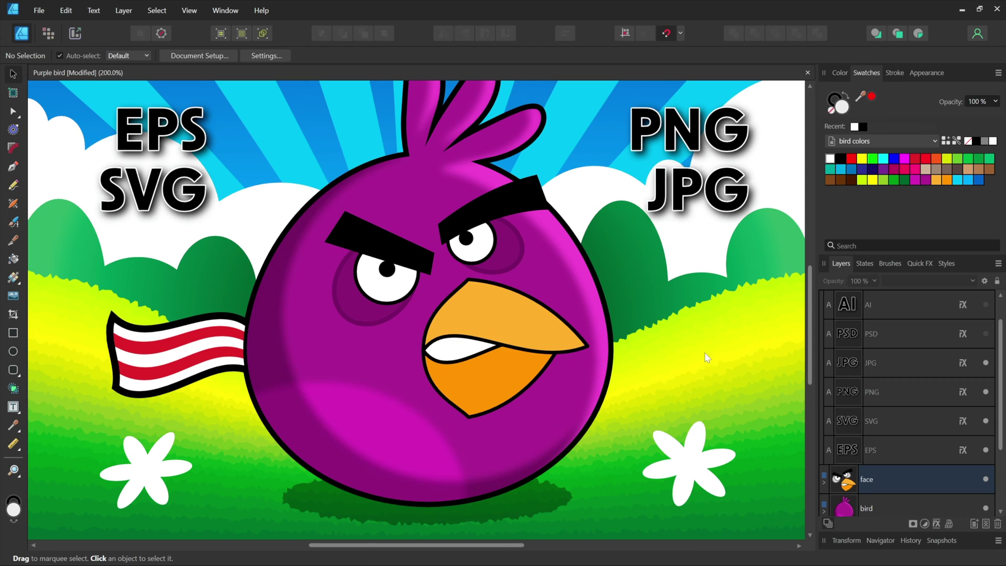
click(985, 333)
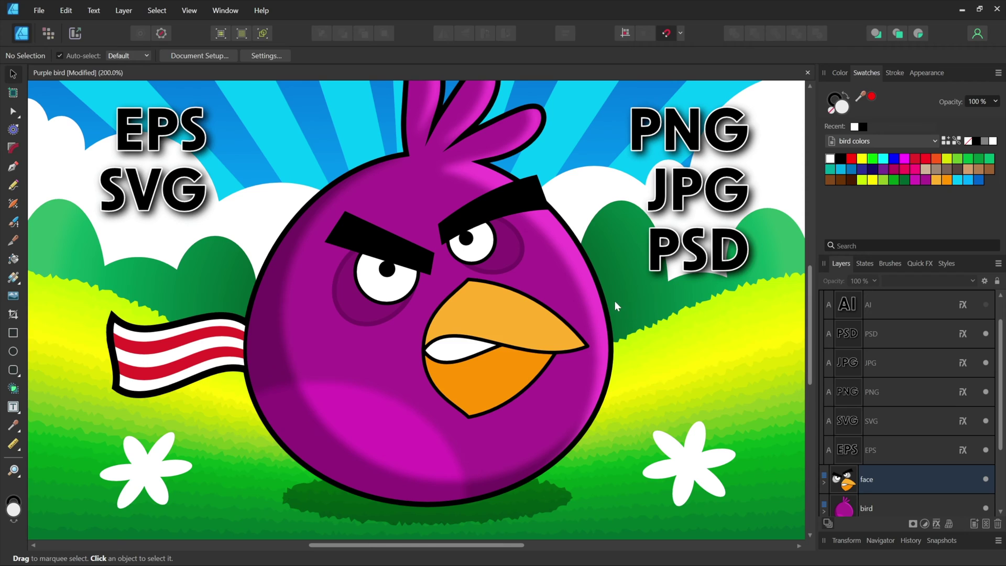
click(985, 304)
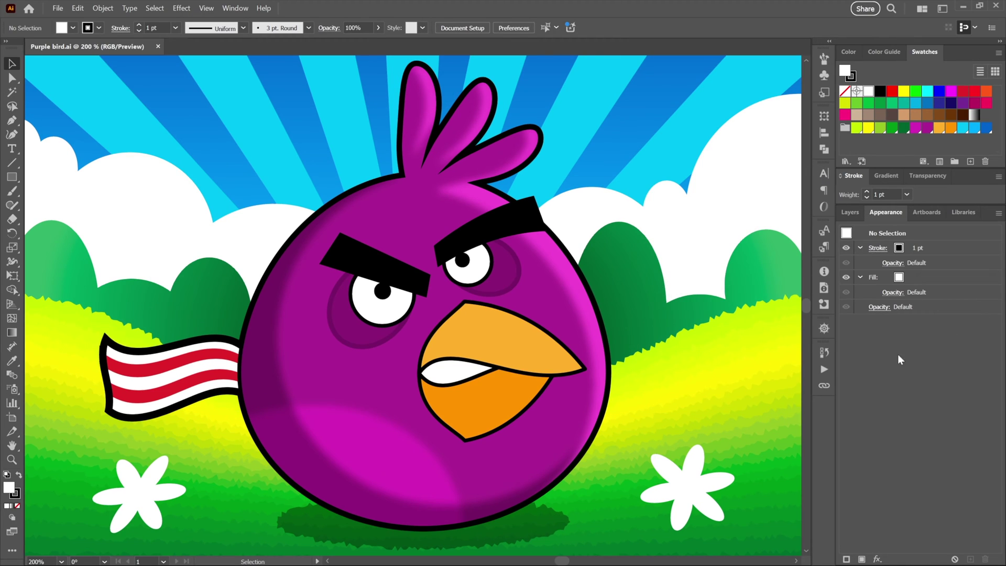
click(739, 351)
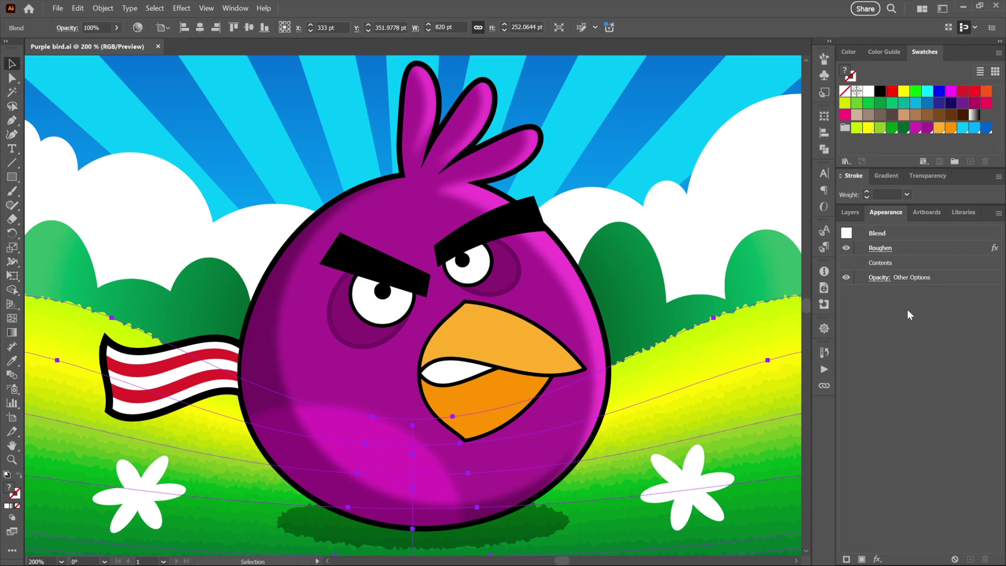
- Raise the grass blend's Roughen size to 81 pt
click(884, 248)
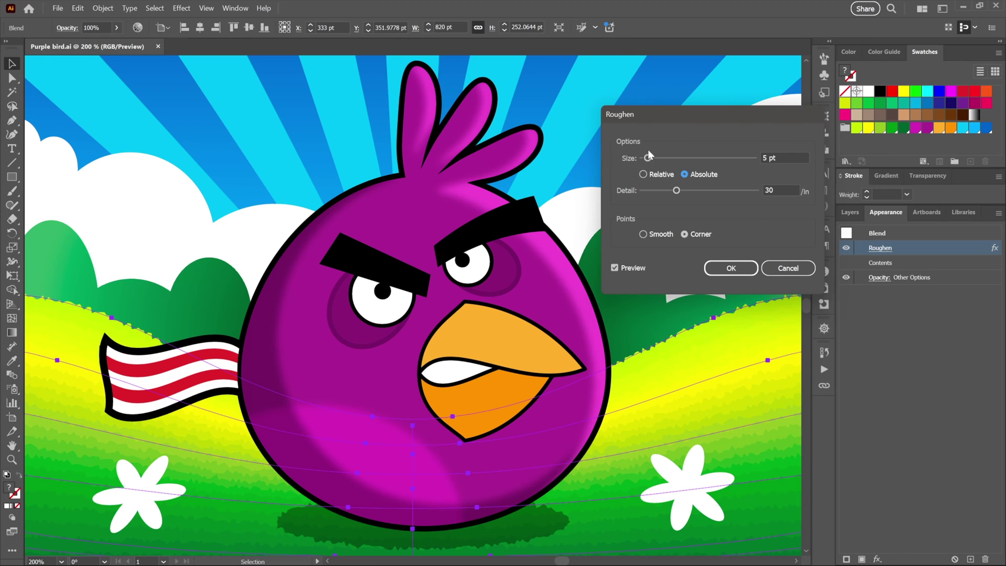
drag(648, 159, 732, 157)
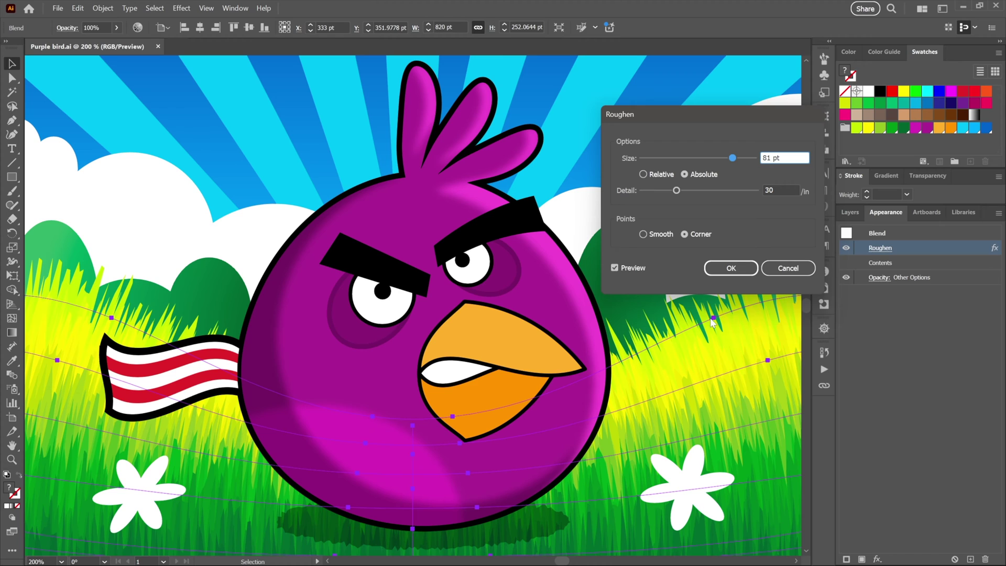
click(744, 270)
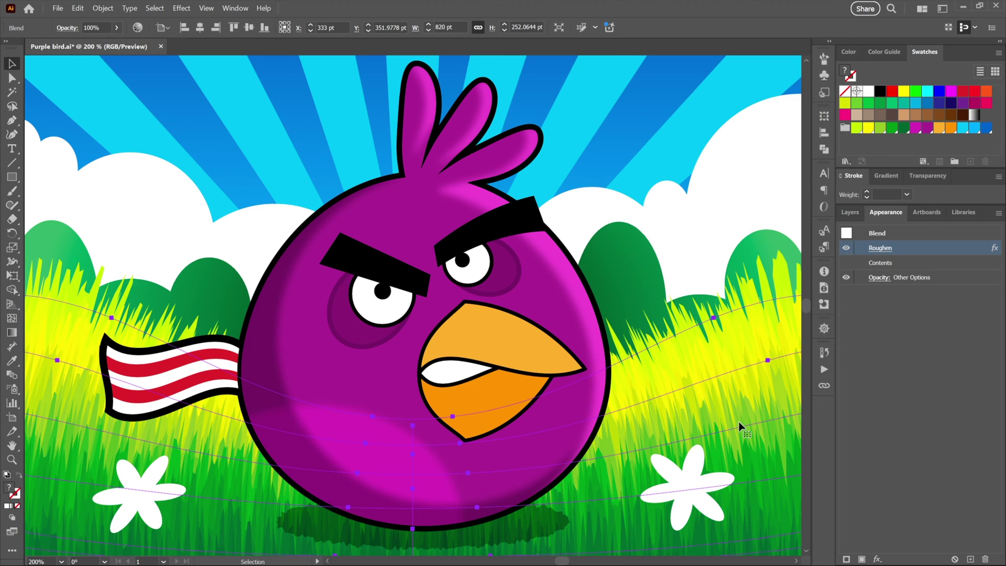
- Recolour the grass medium swatch crimson by setting its green to 0
double_click(752, 431)
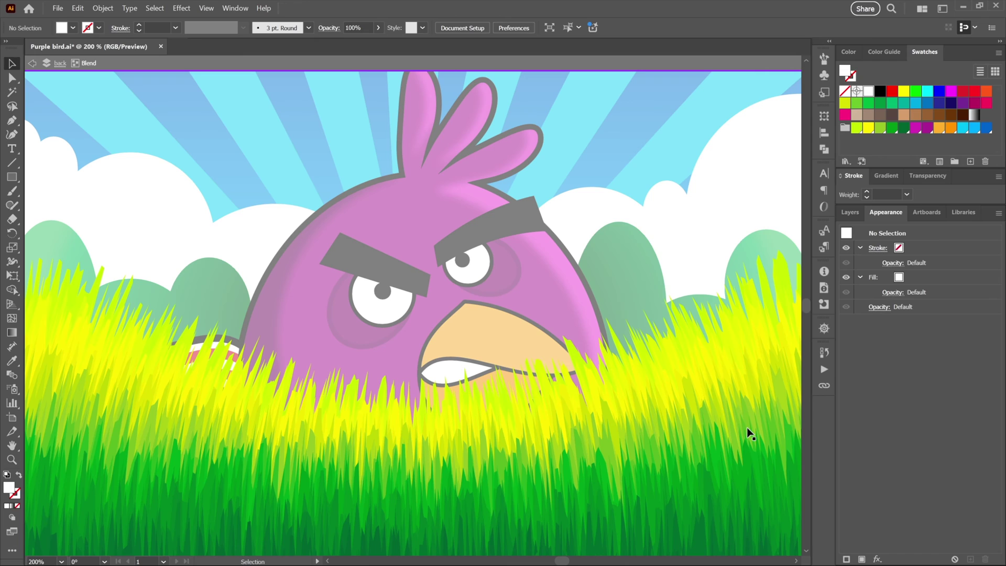
click(749, 431)
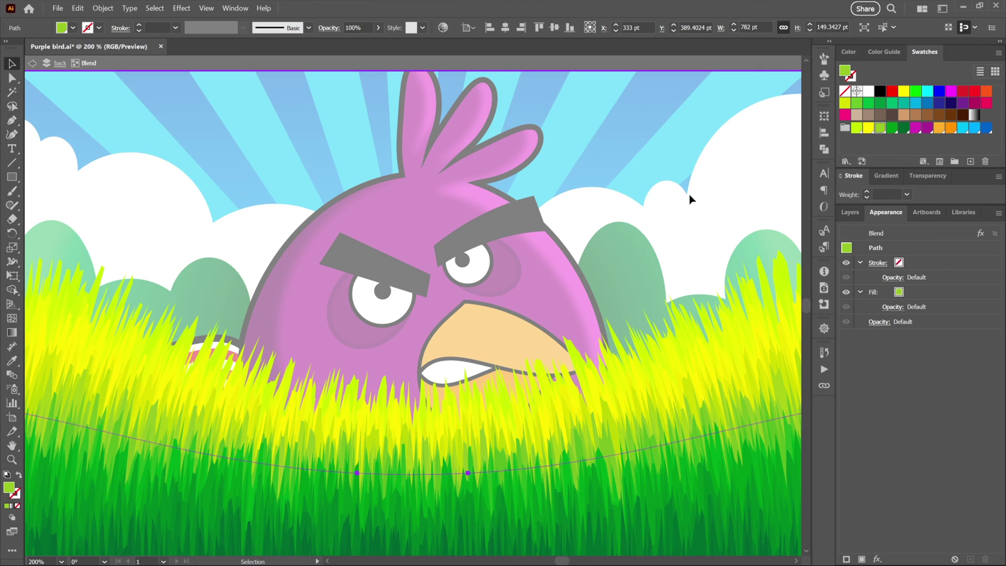
double_click(882, 129)
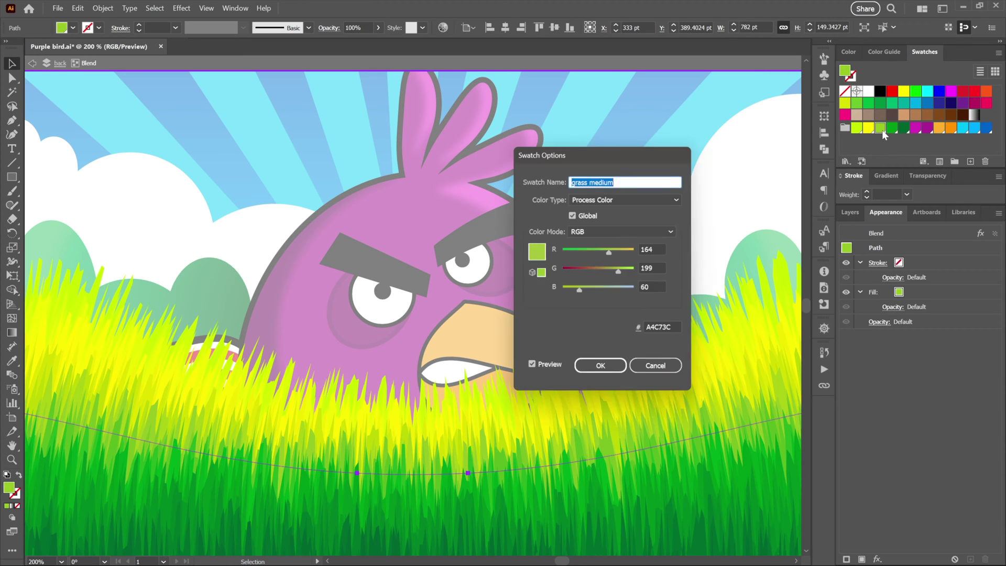
drag(621, 273, 563, 270)
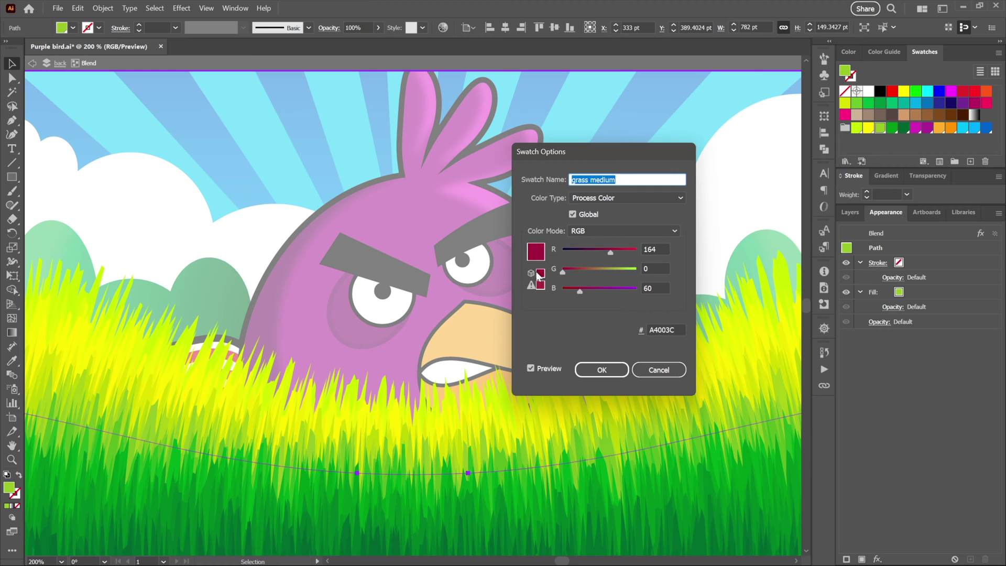
click(591, 370)
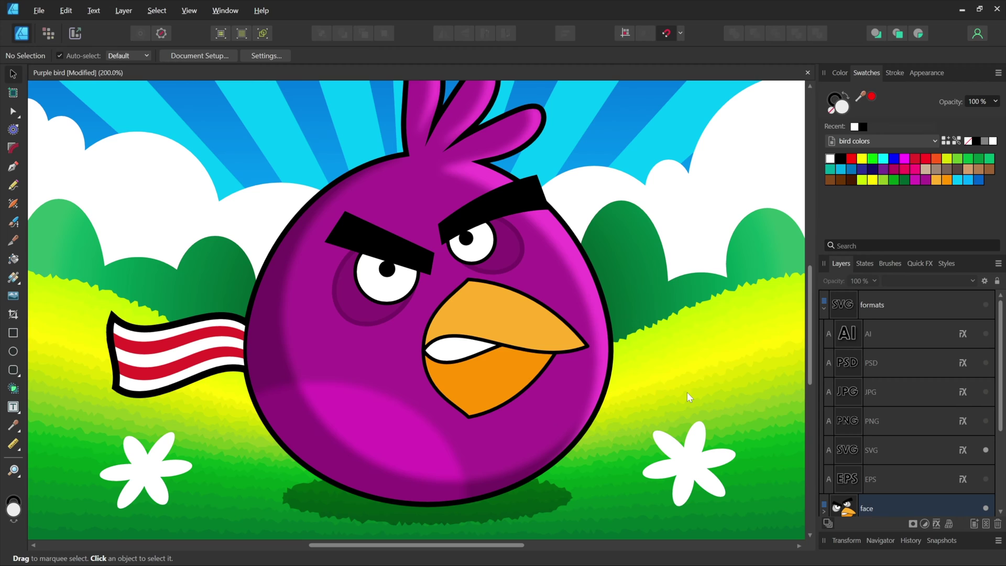
- Drag the yellow-green and green grass curves up and left above the hills
click(674, 320)
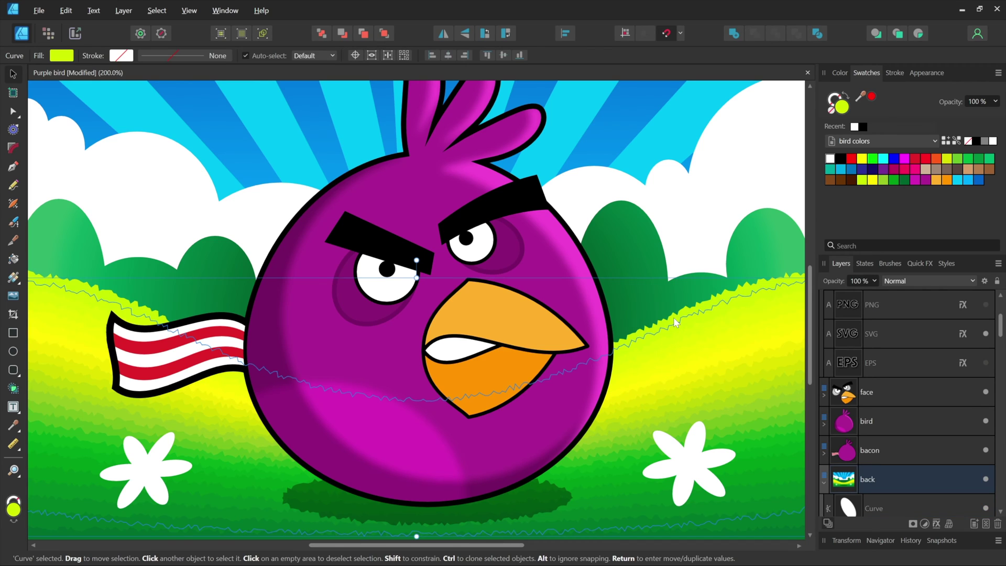
drag(674, 324, 574, 246)
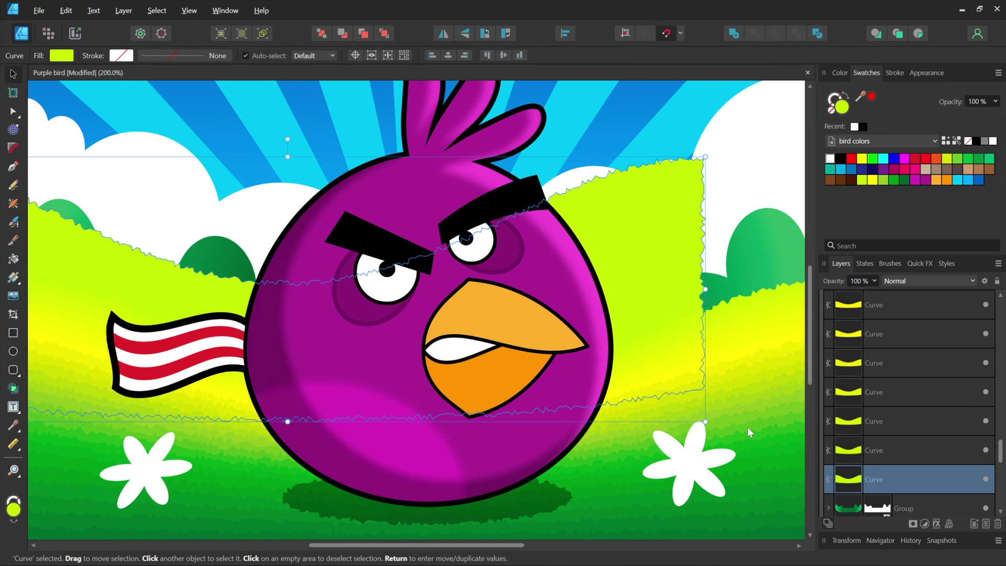
drag(744, 429, 656, 273)
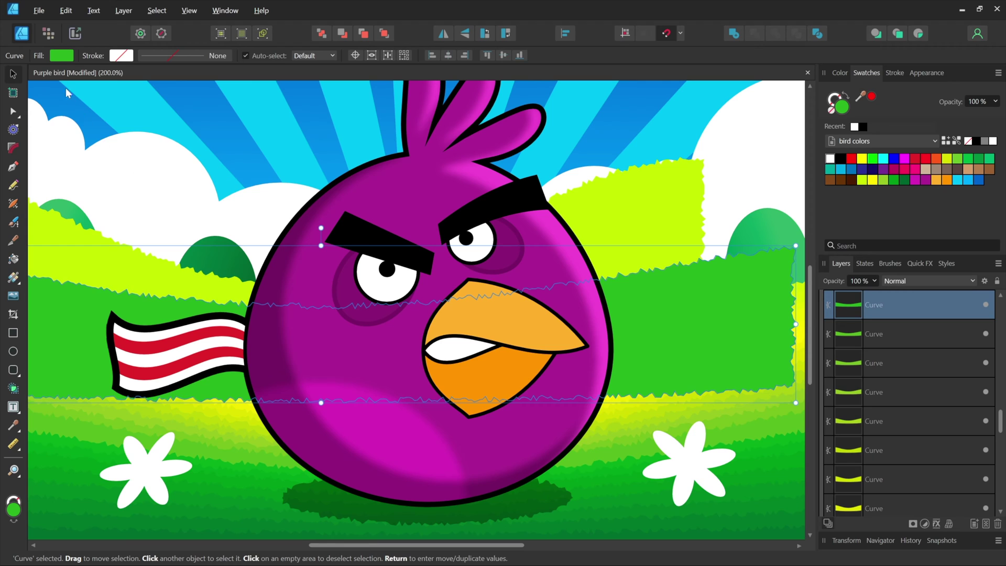
- Create a new document from the 3840×2160 px QFHD preset
click(38, 11)
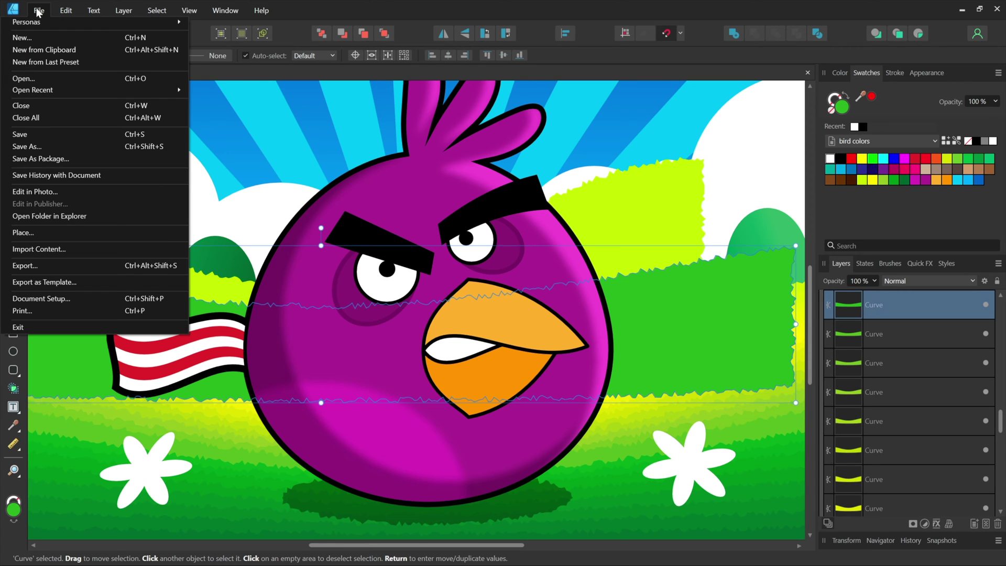
click(46, 40)
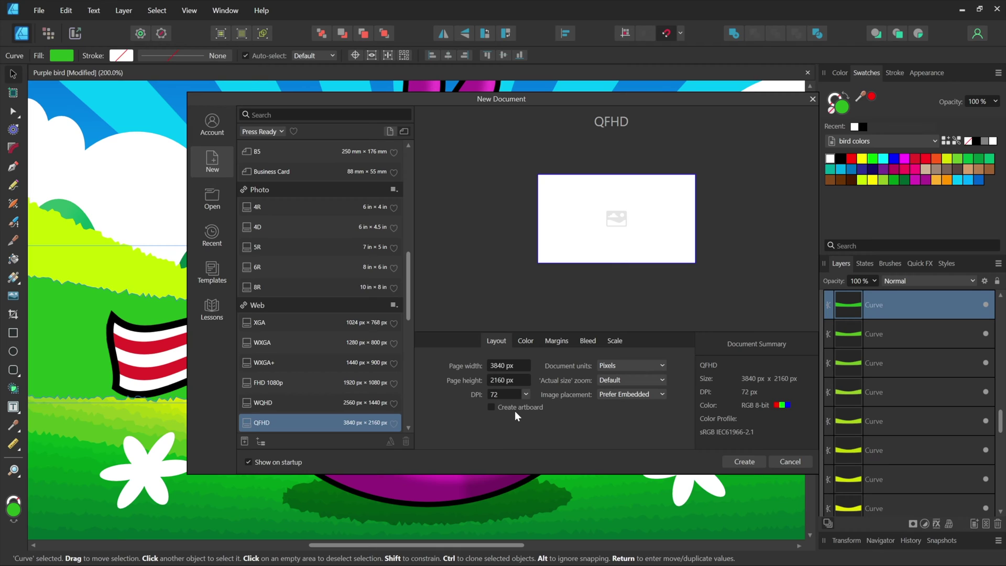
click(744, 461)
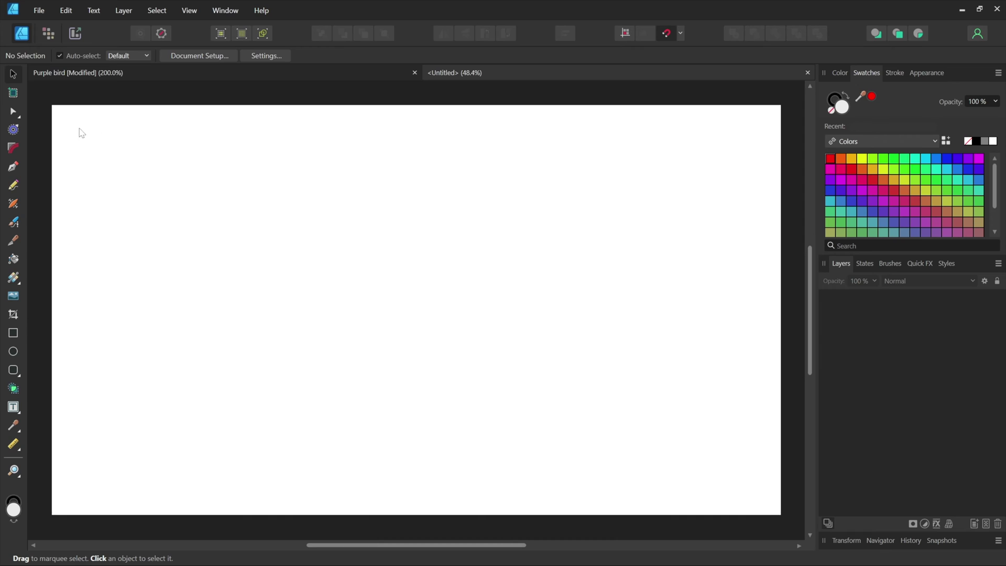
- Insert two side-by-side artboards and zoom out to fit both in view
click(14, 95)
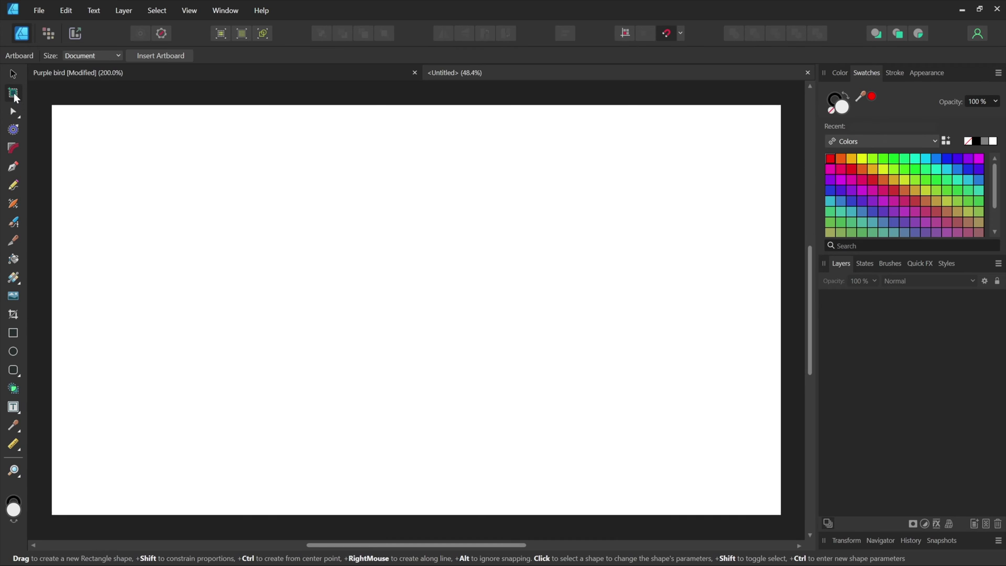
click(148, 59)
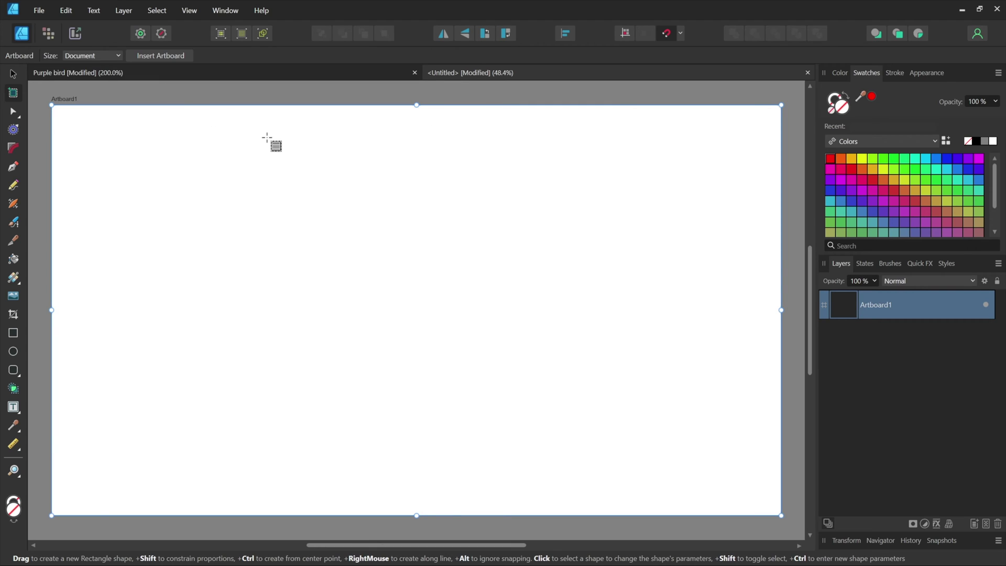
click(162, 53)
key(ctrl+minus)
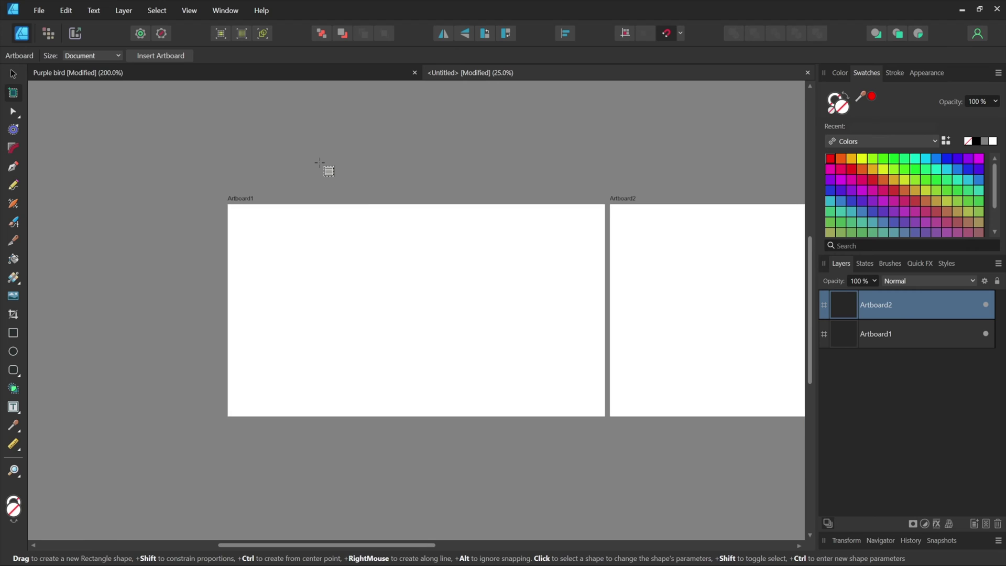
drag(455, 297, 342, 258)
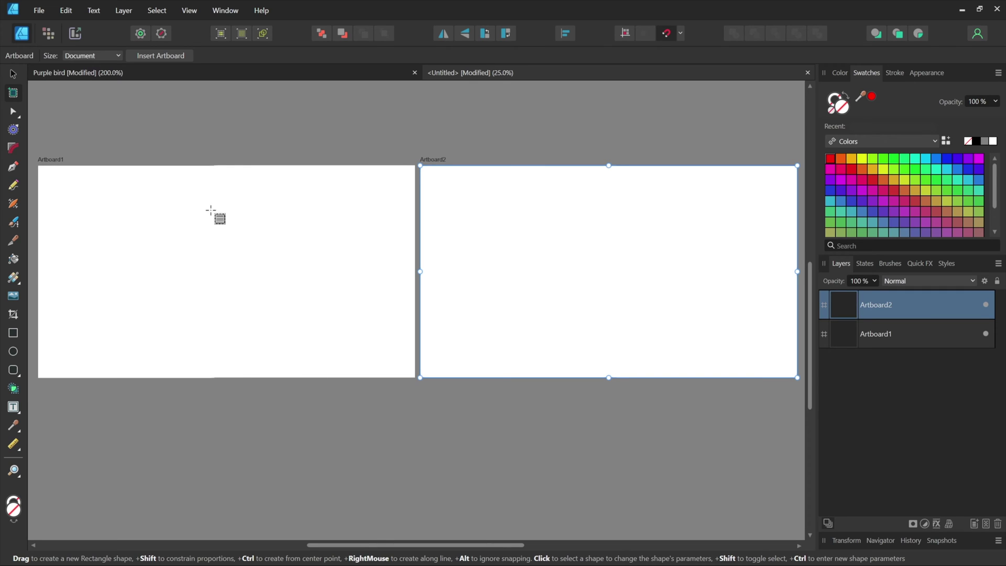
- In another new document, add a 1080 px horizontal and a 1920 px vertical guide, then lock them
click(41, 10)
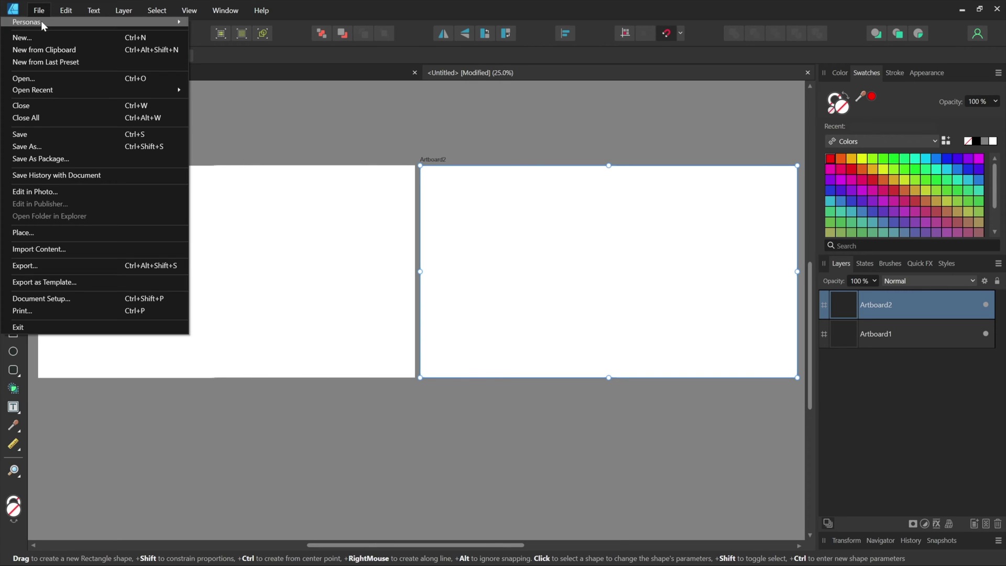
click(86, 64)
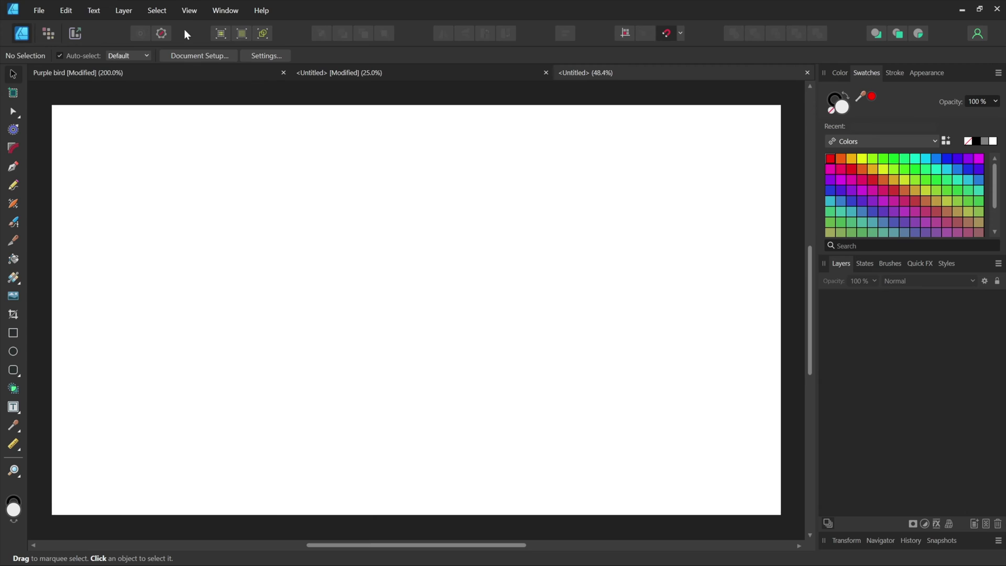
click(189, 11)
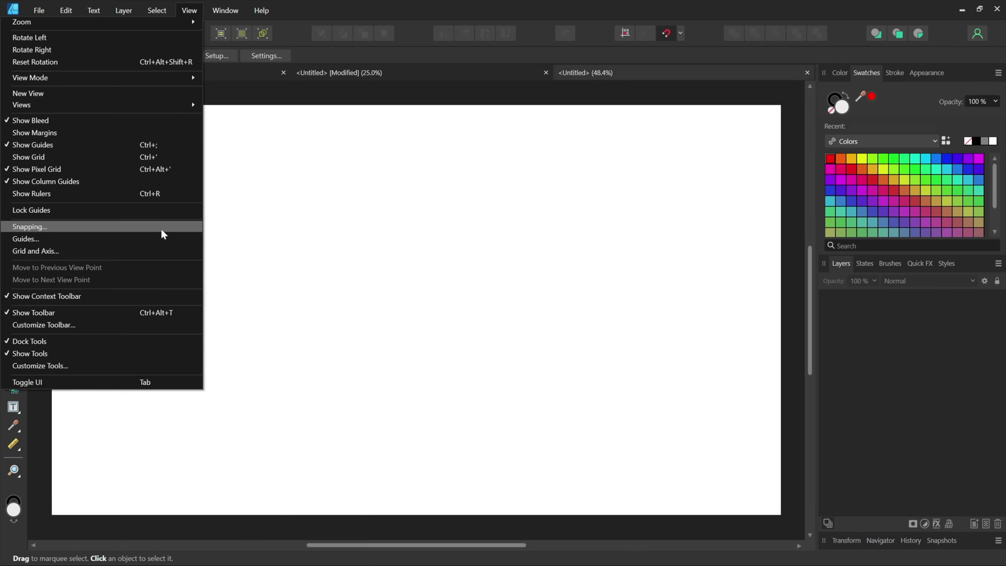
click(148, 239)
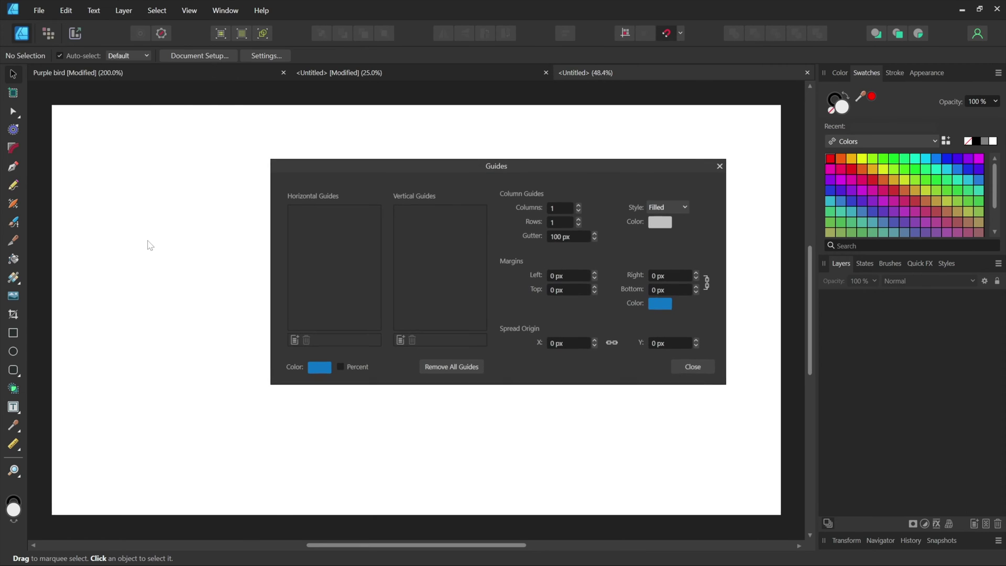
click(294, 340)
click(399, 340)
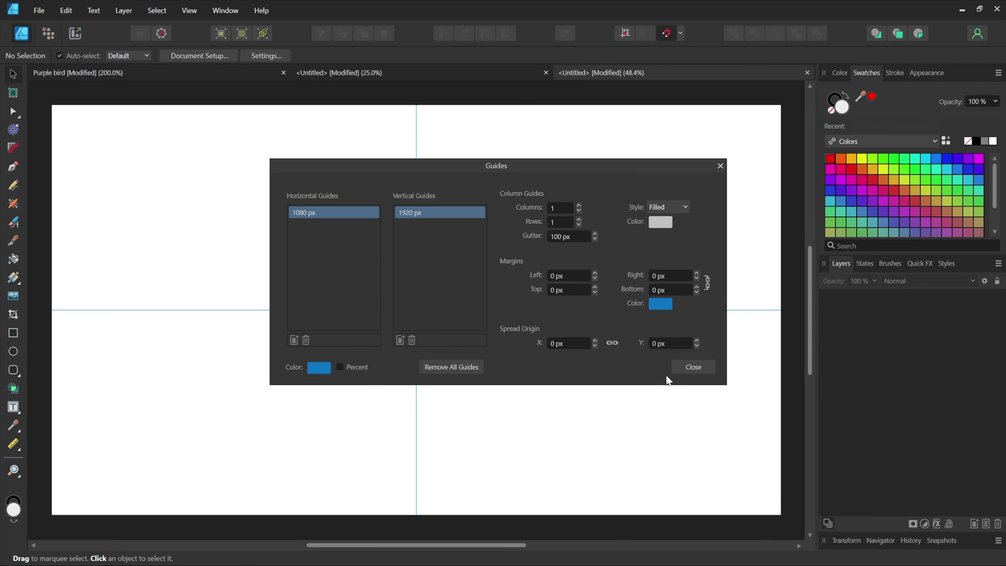
click(684, 368)
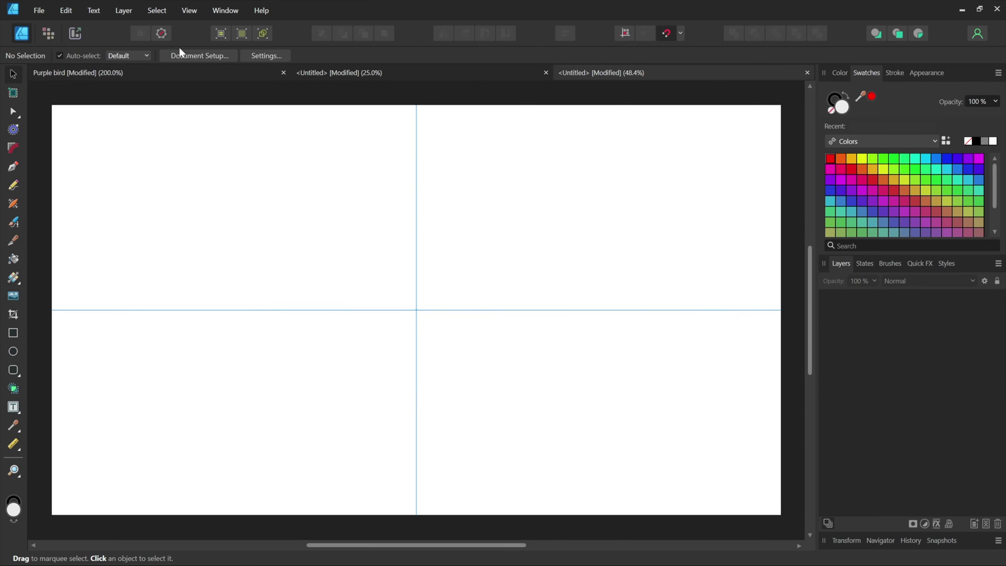
click(189, 10)
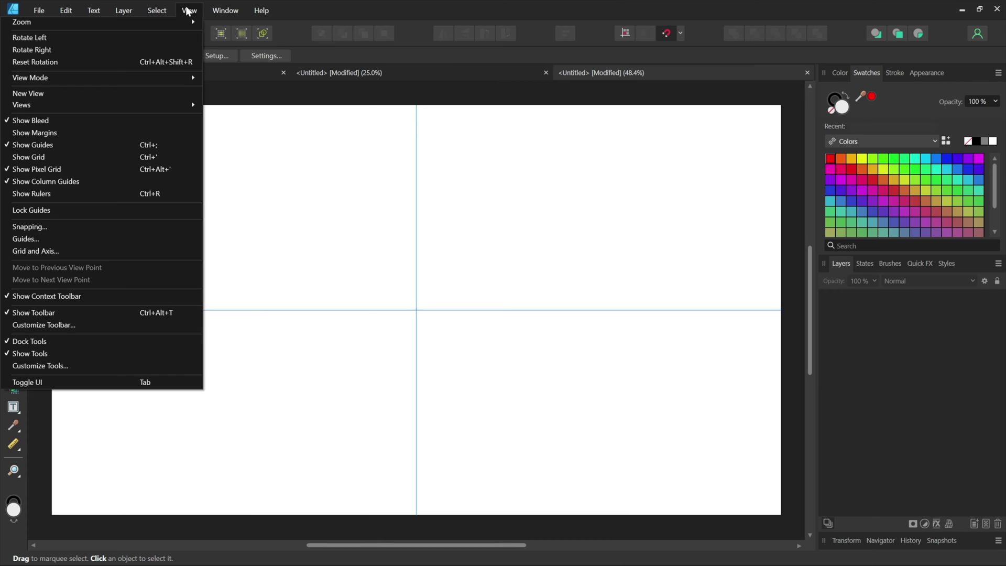
click(164, 213)
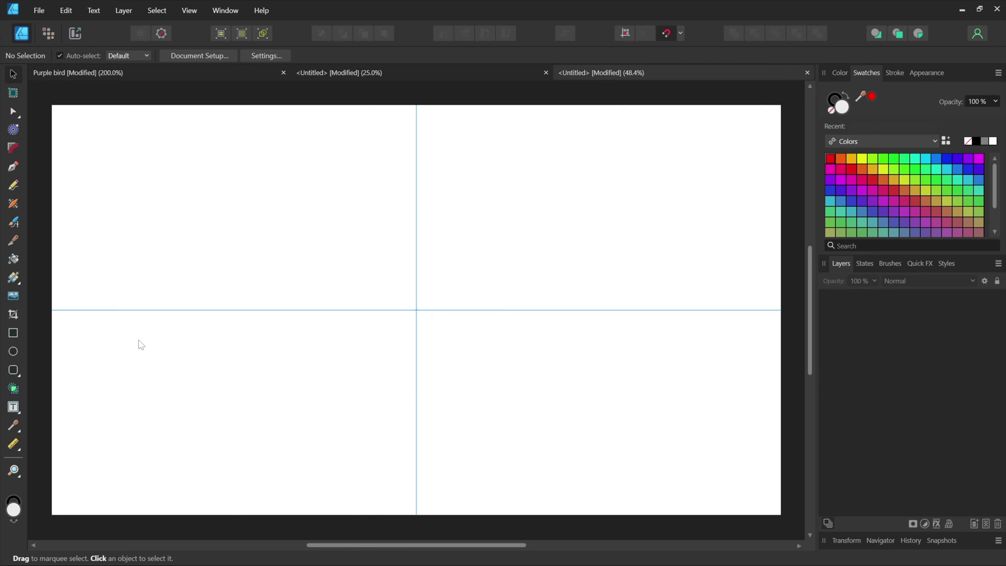
- Draw an evenly proportioned double star outward from the guide crossing
click(14, 371)
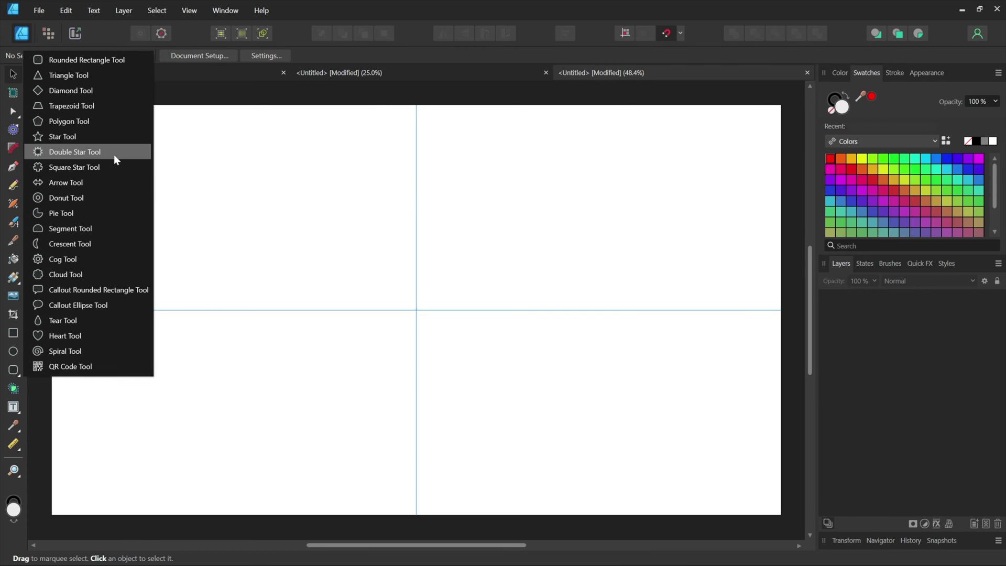
click(79, 151)
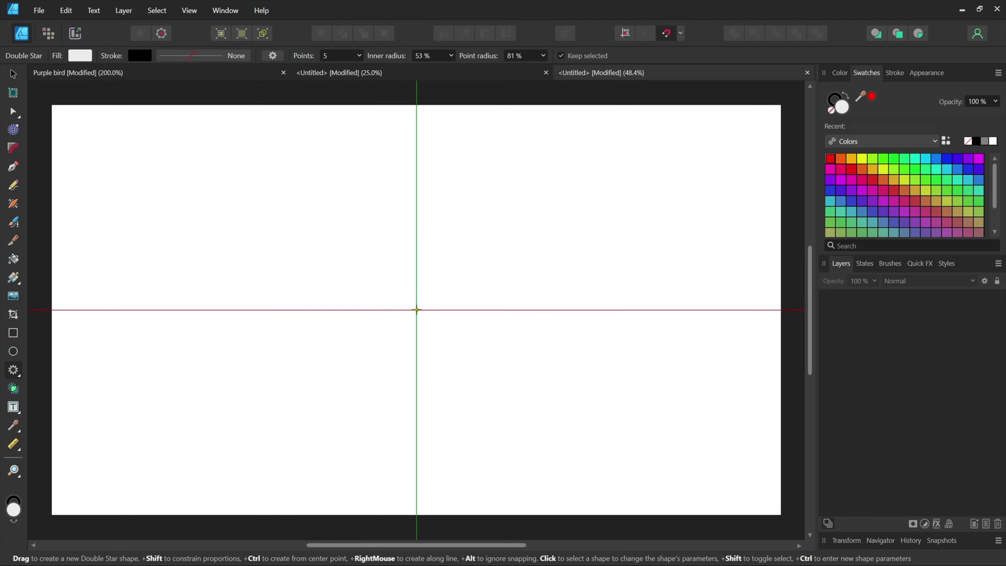
drag(416, 309, 601, 488)
key(ctrl)
key(shift)
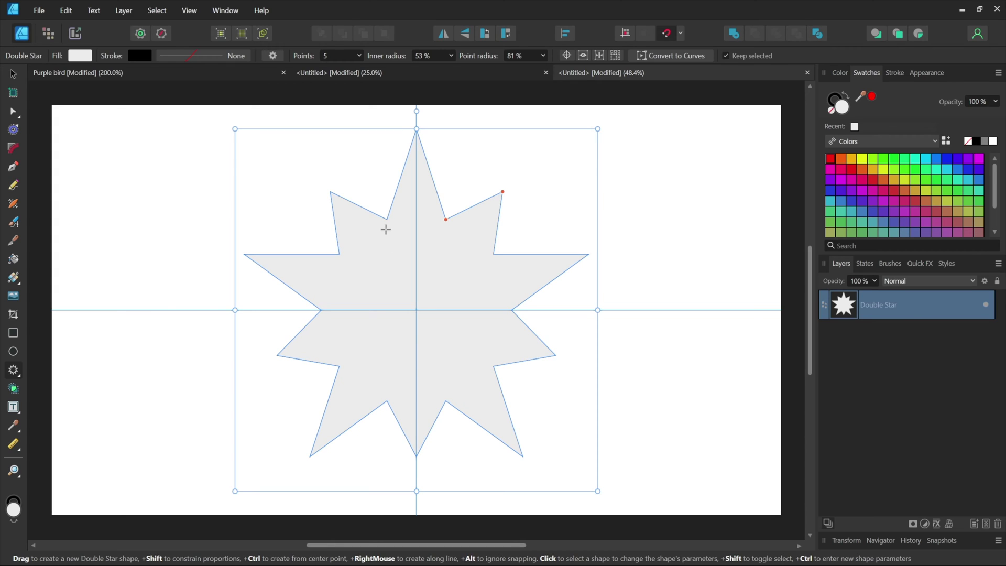
- Widen the inner radius, shorten the secondary points, set 6 points and fill the star red
drag(445, 219, 436, 254)
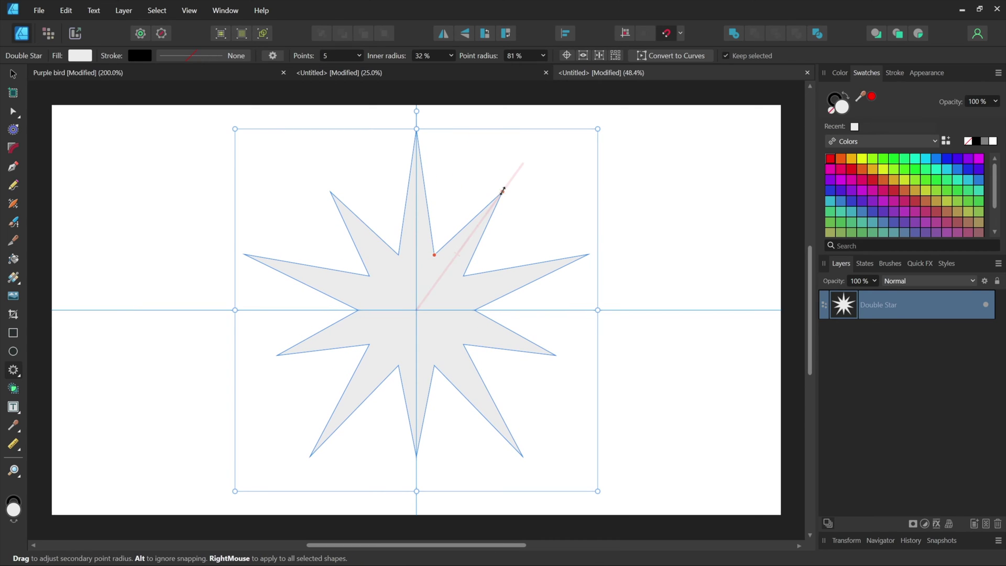
drag(503, 190, 442, 224)
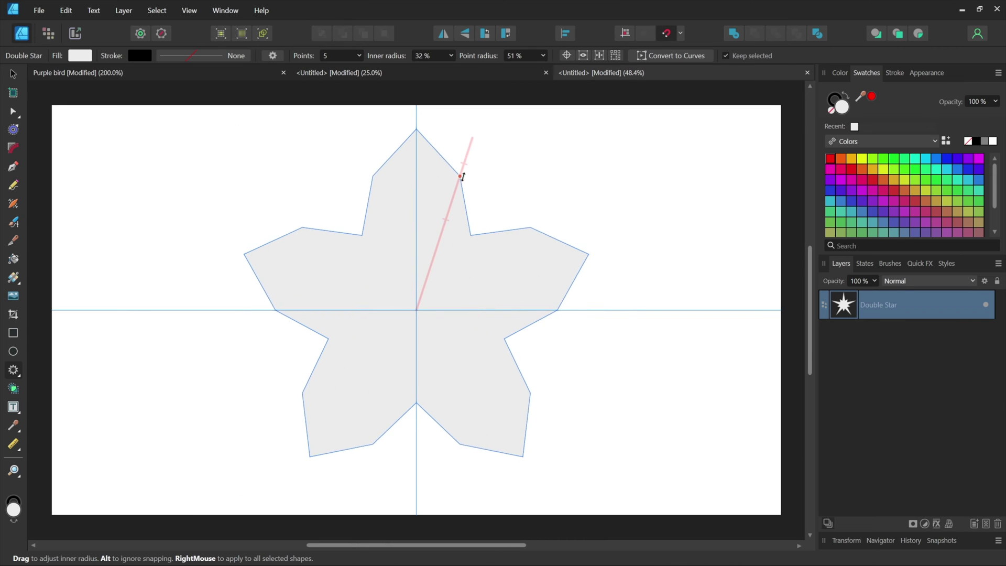
drag(462, 177, 464, 163)
drag(469, 229, 441, 285)
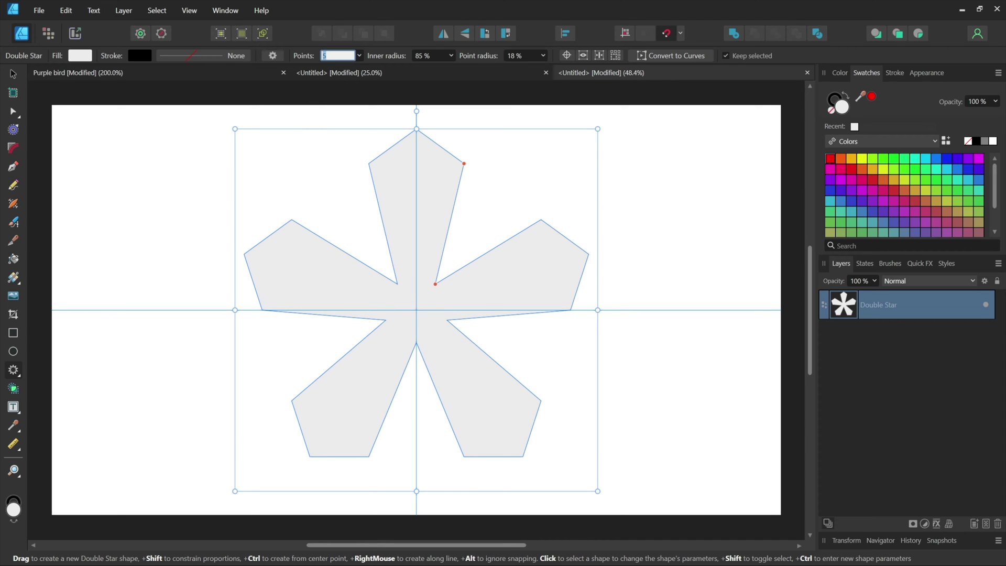
key(Up)
key(Return)
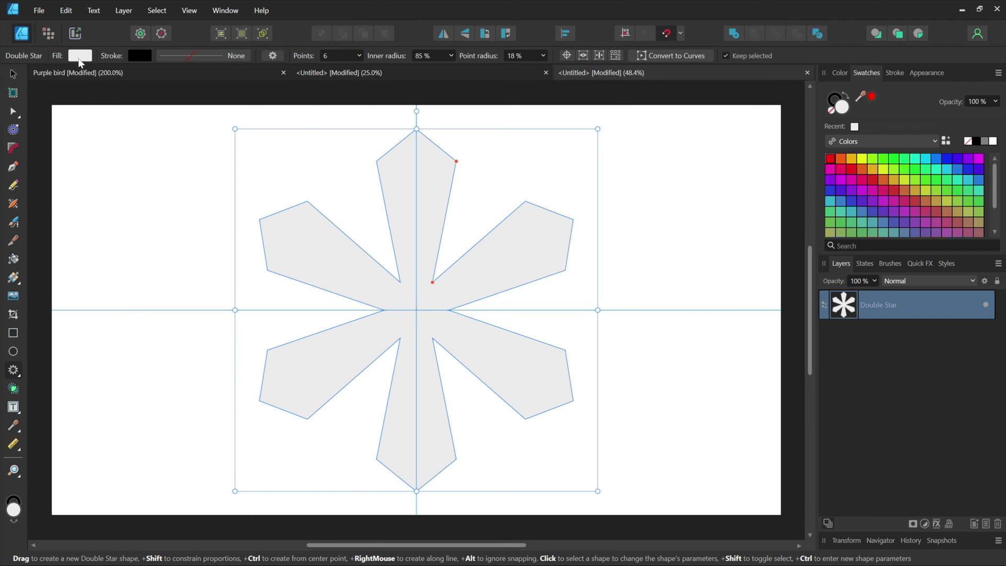
click(79, 56)
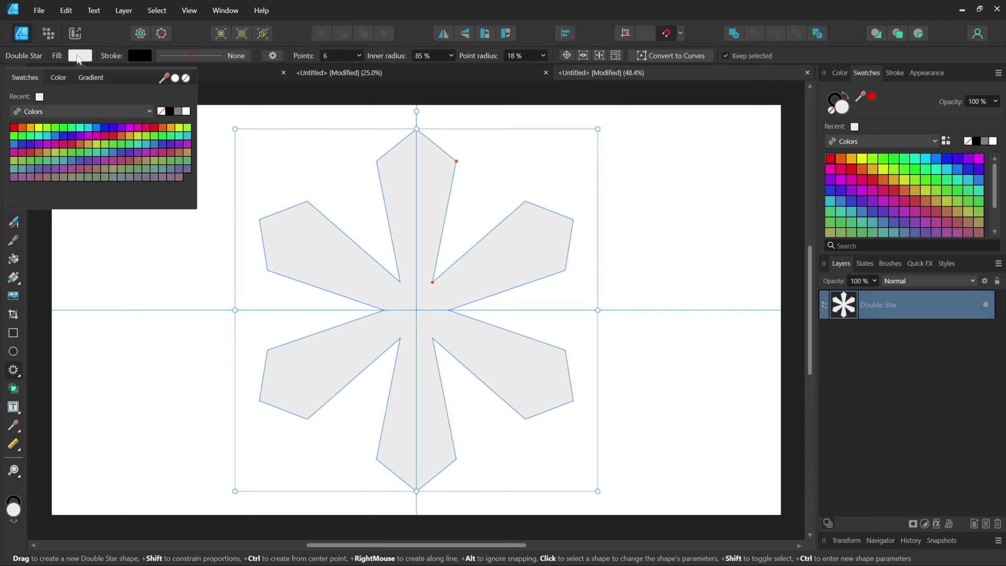
click(113, 137)
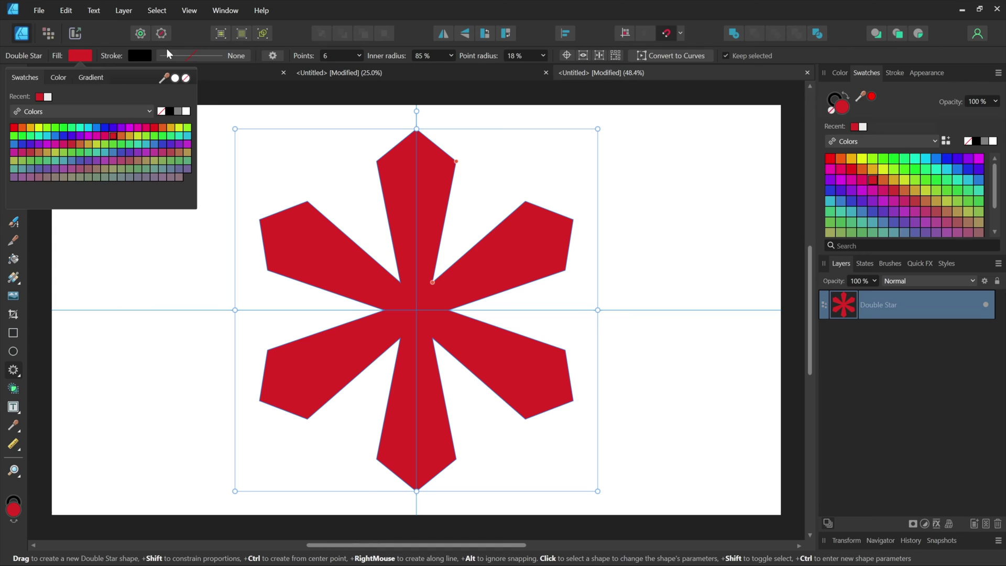
- Give the star a 42.8 pt black stroke with Miter Join and miter limit 10, then deselect
click(204, 55)
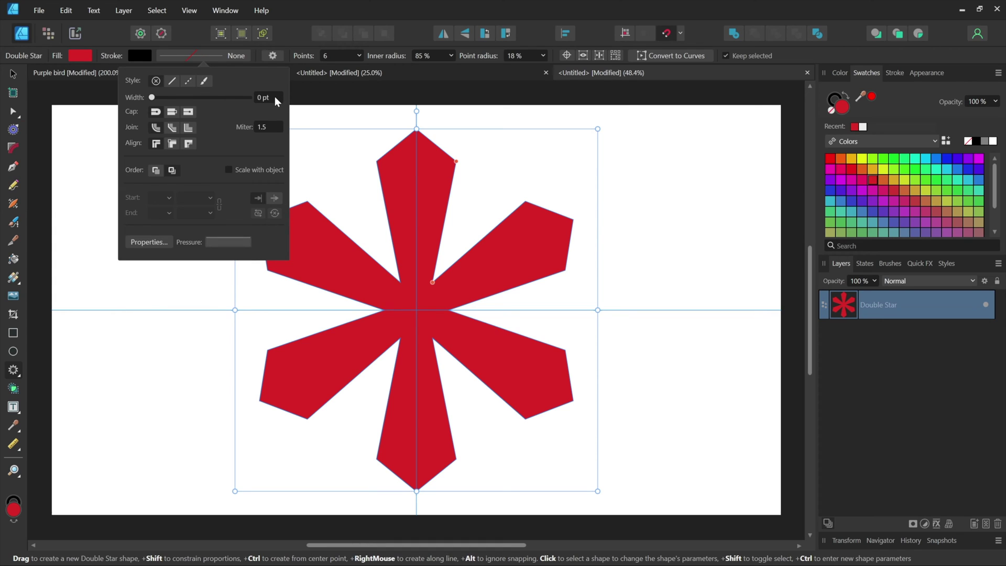
drag(156, 99, 229, 98)
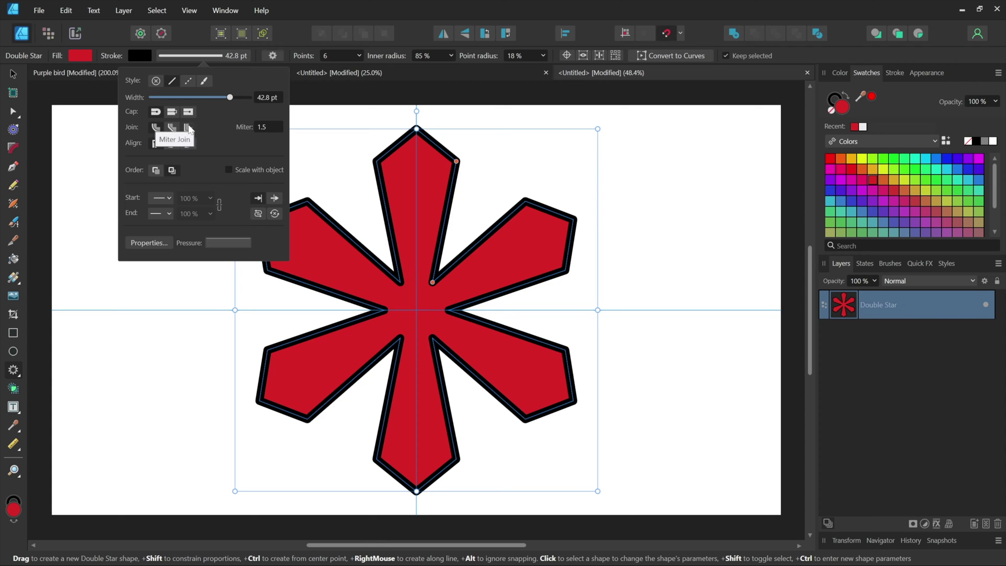
click(189, 128)
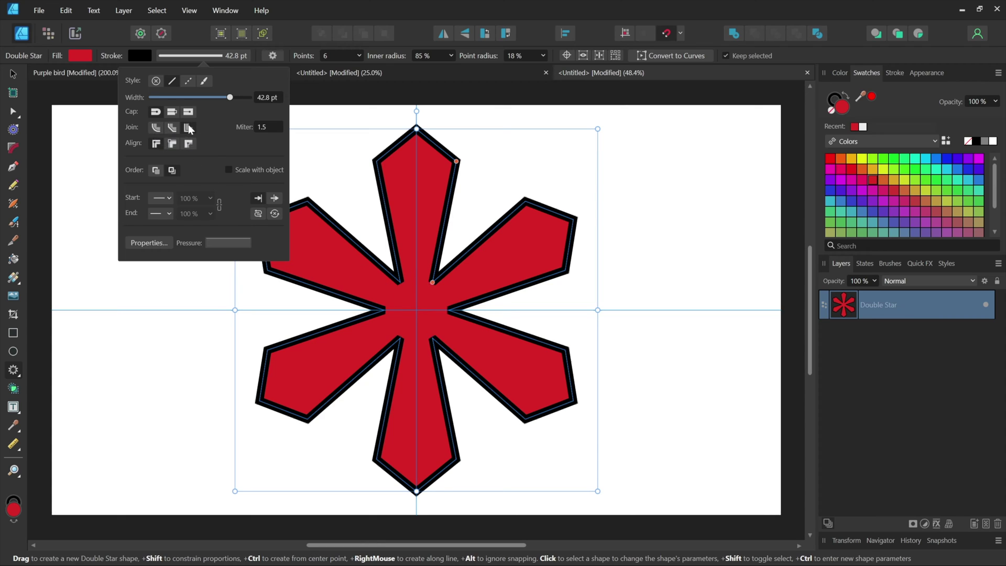
click(271, 127)
text(10)
key(Return)
click(259, 293)
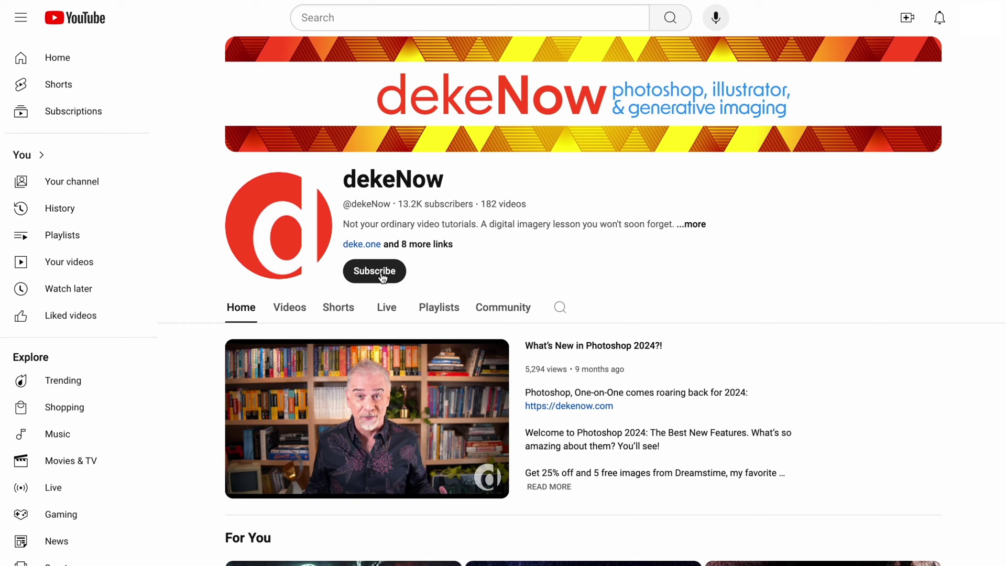
- Subscribe to the design tutorial channel and set its notifications to All
click(383, 277)
click(382, 277)
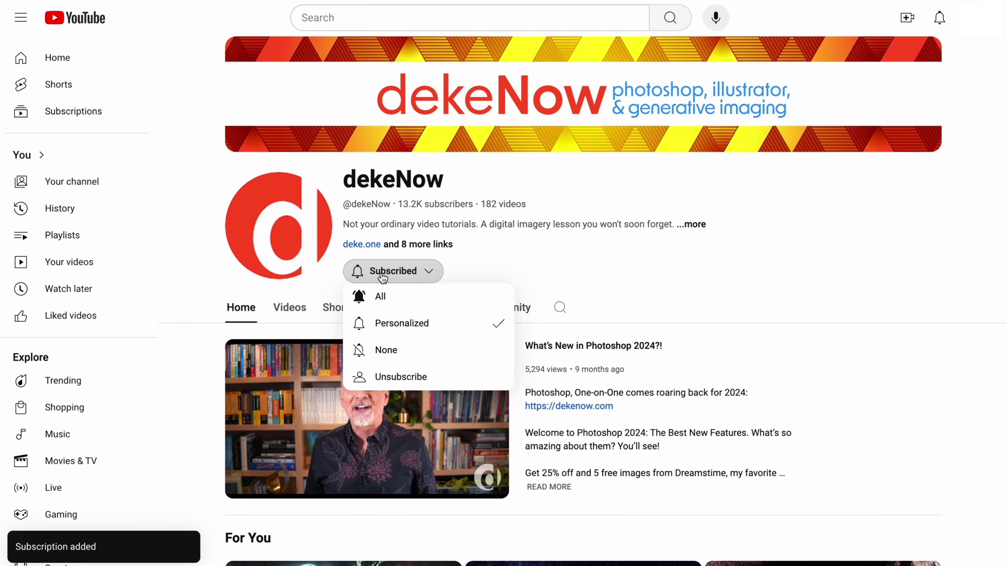
click(384, 295)
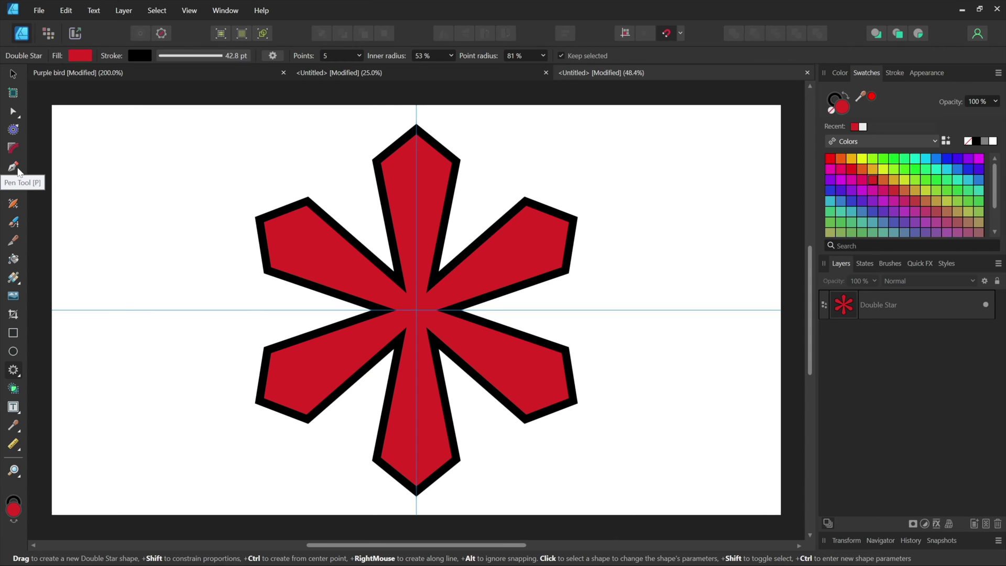
- Draw a straight line left of the star with the Pen Tool in Line Mode and show Transform
click(17, 168)
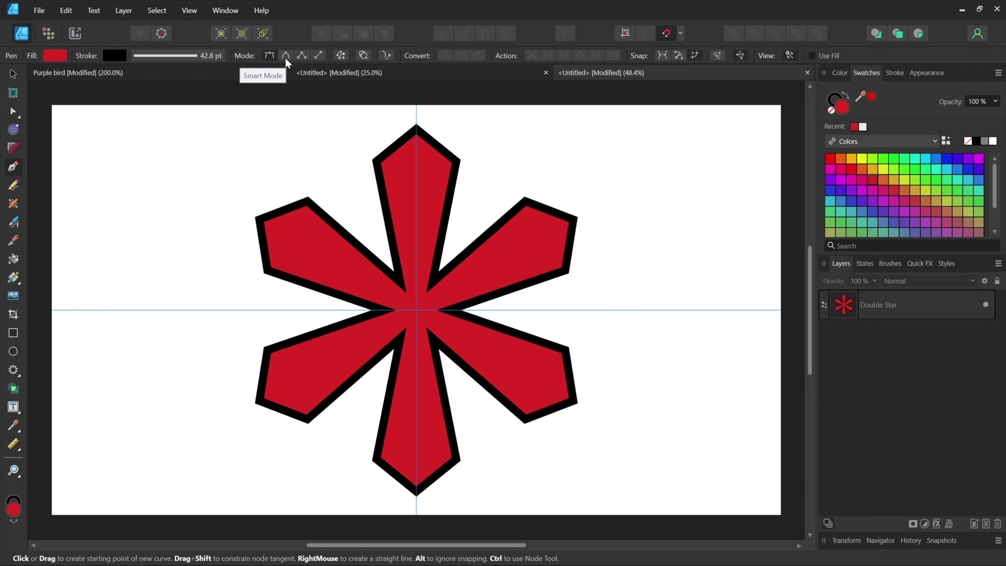
click(318, 57)
drag(144, 365, 224, 195)
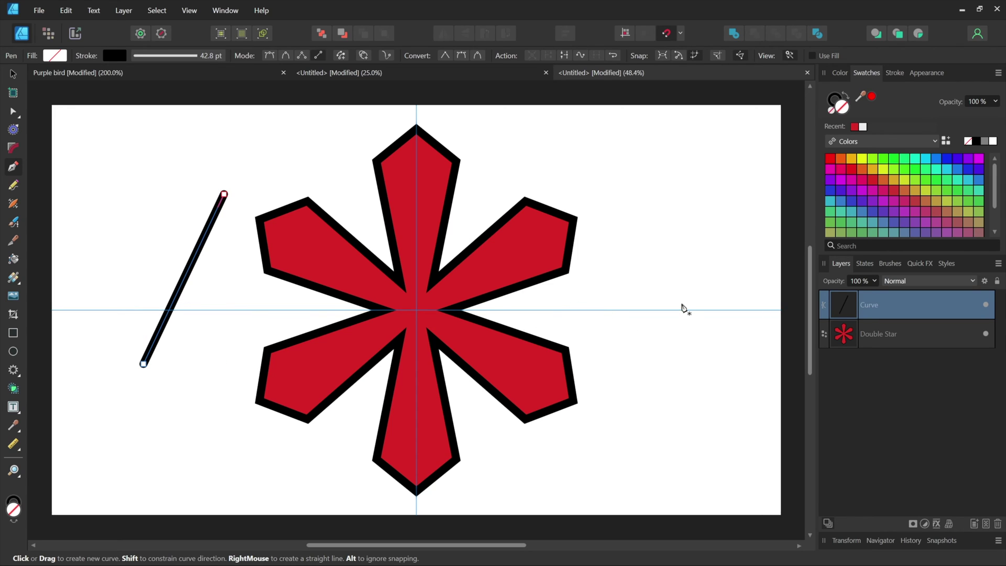
click(846, 541)
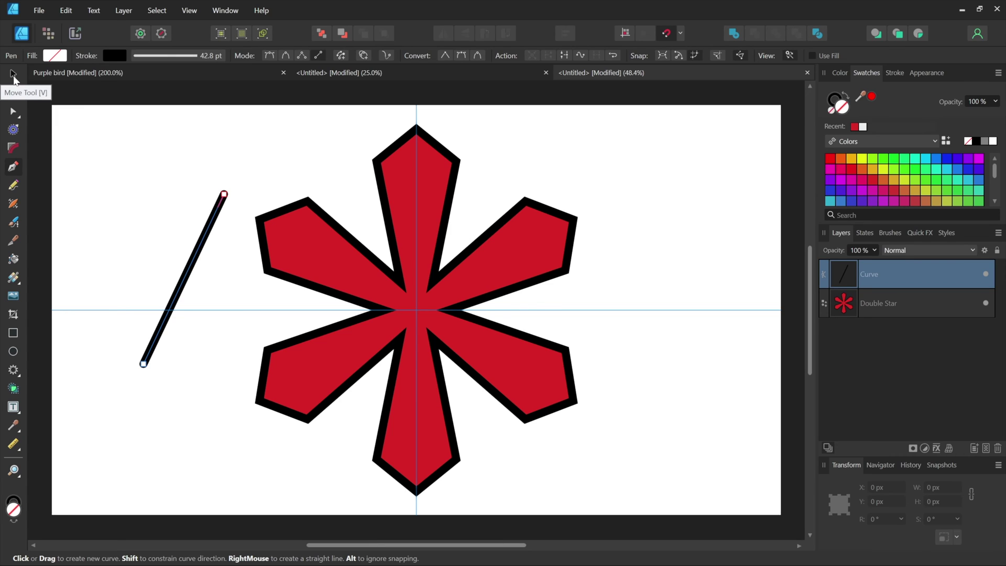
- Rotate the line to 30° and set its length to 500 px
click(13, 76)
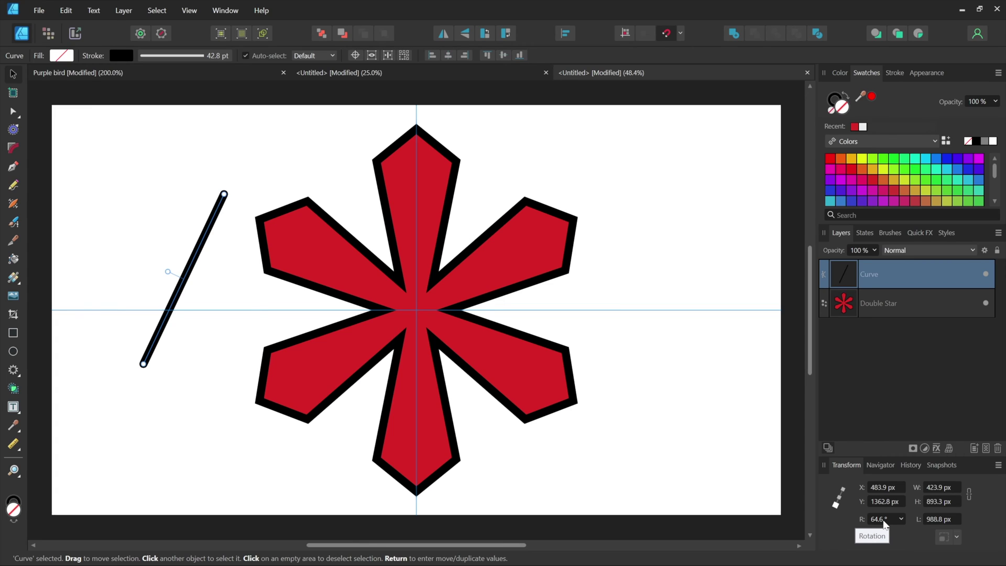
text(30)
key(Return)
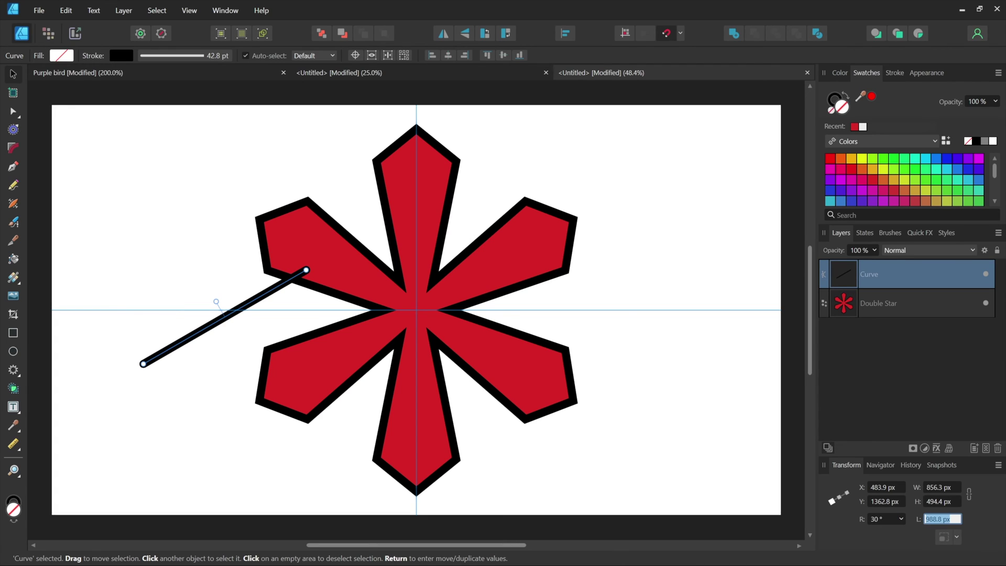
text(500)
key(Return)
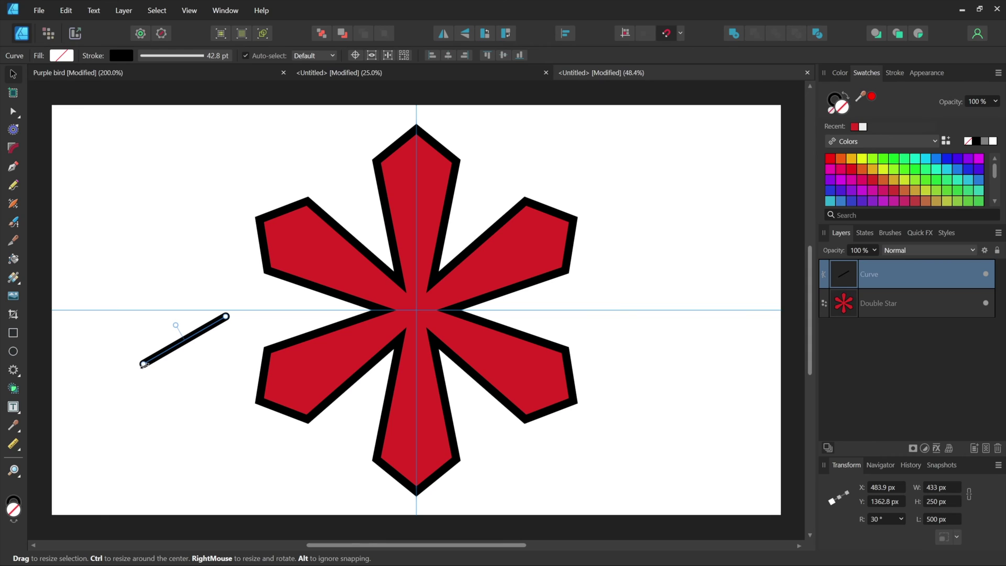
- Move the line just beyond the star's upper-right arm
drag(160, 358, 610, 204)
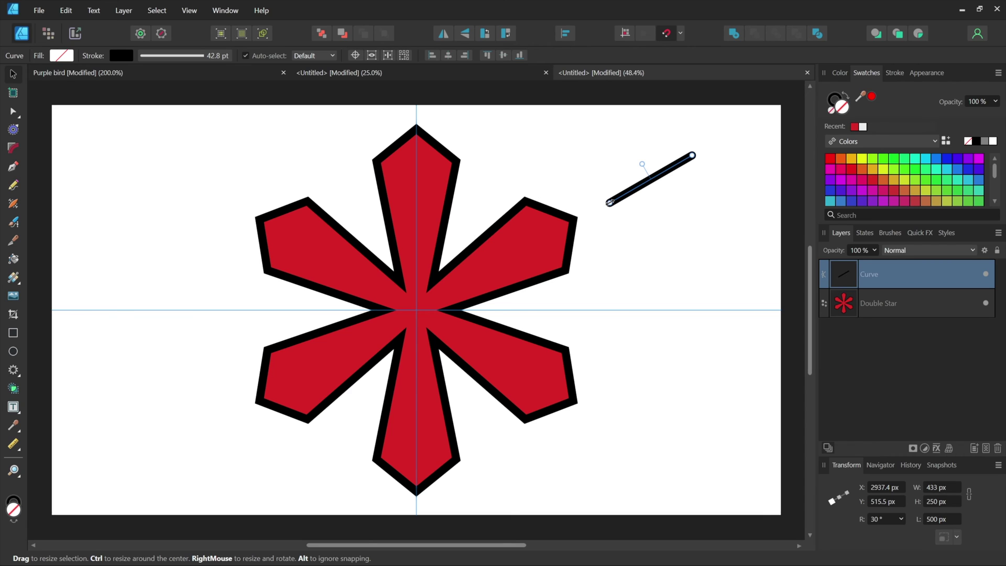
mouse_move(609, 202)
mouse_down()
mouse_move(579, 218)
mouse_move(652, 183)
mouse_move(609, 203)
mouse_up()
drag(623, 200, 587, 218)
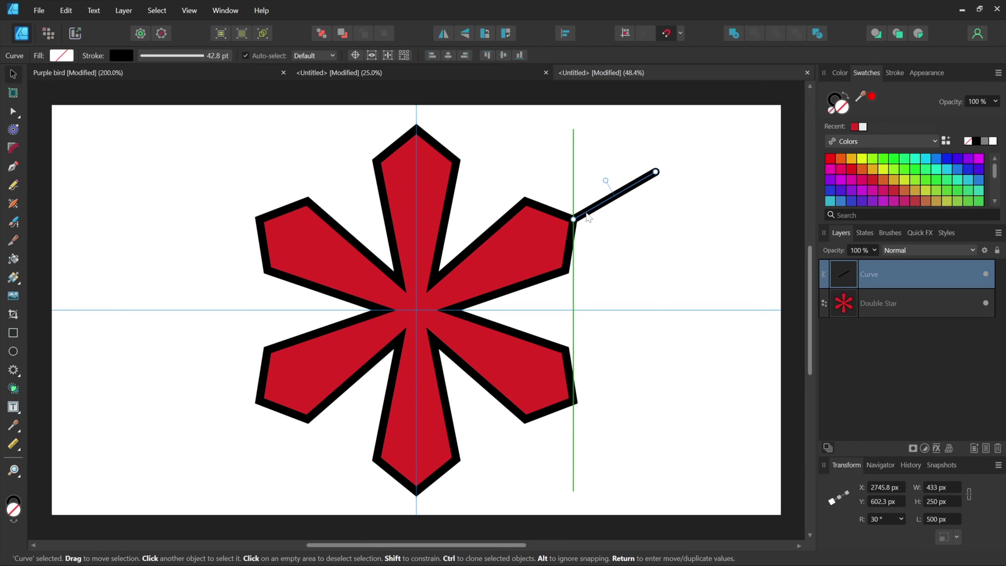
drag(588, 218, 608, 271)
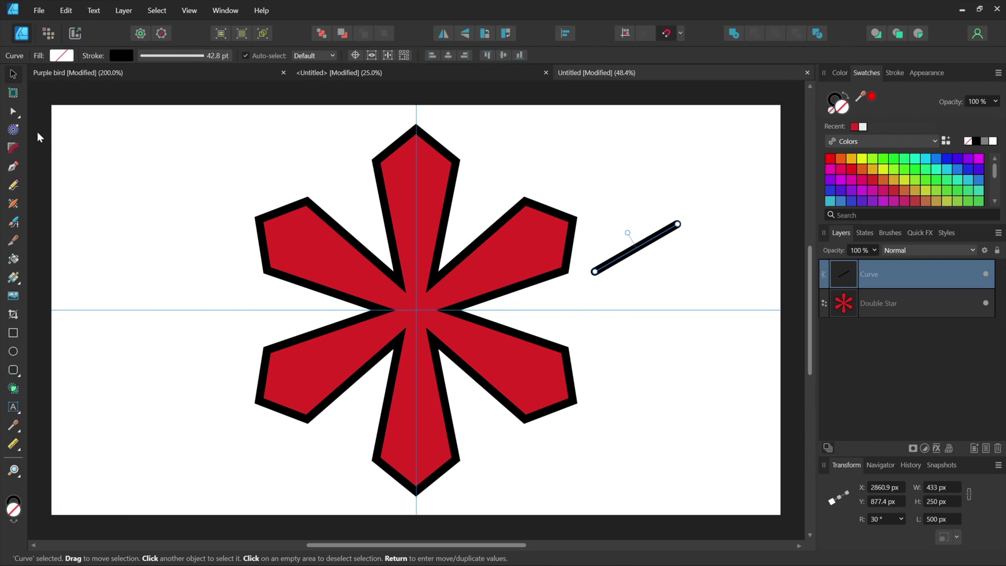
click(14, 112)
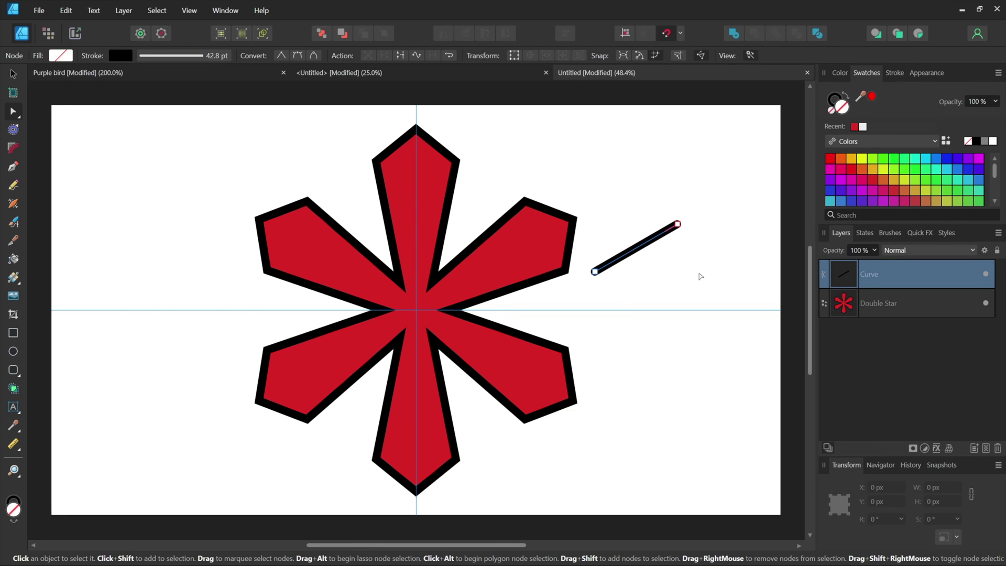
click(595, 272)
drag(595, 272, 566, 271)
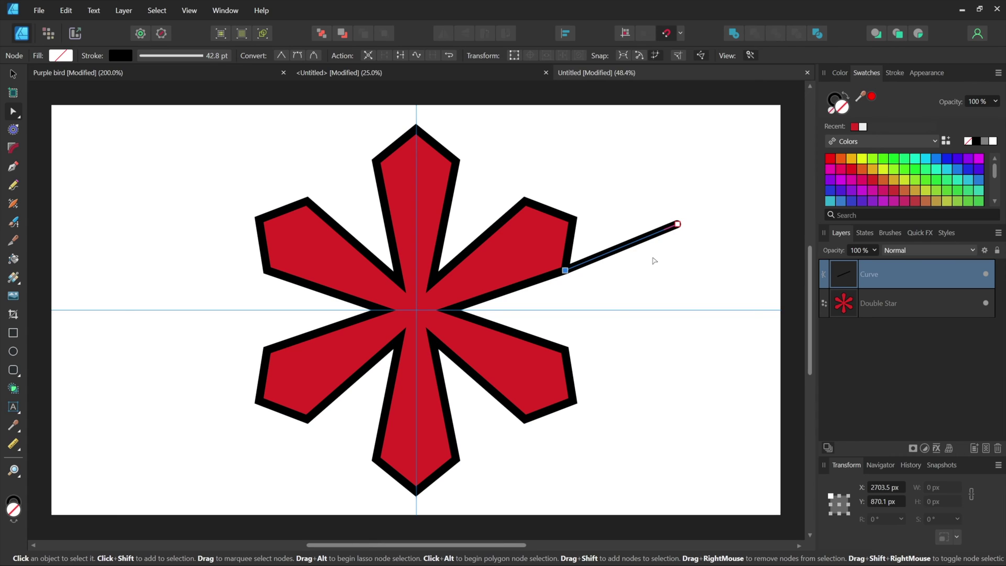
key(ctrl+z)
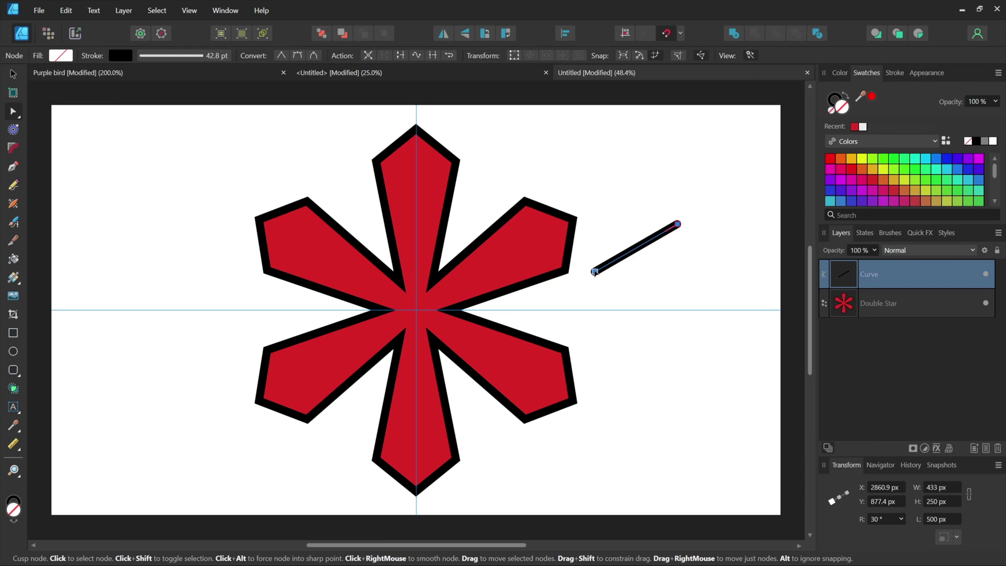
drag(590, 273, 564, 270)
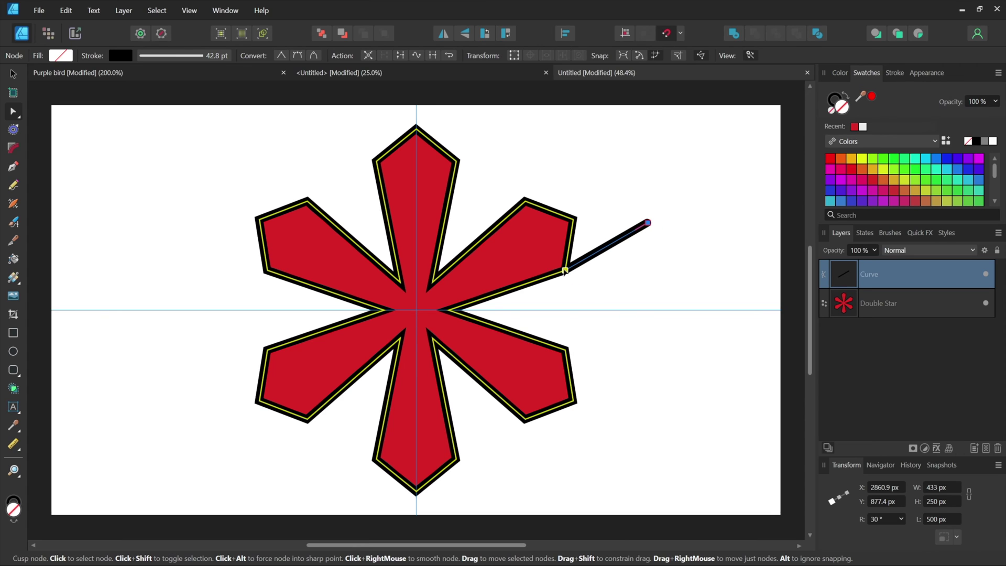
key(ctrl+z)
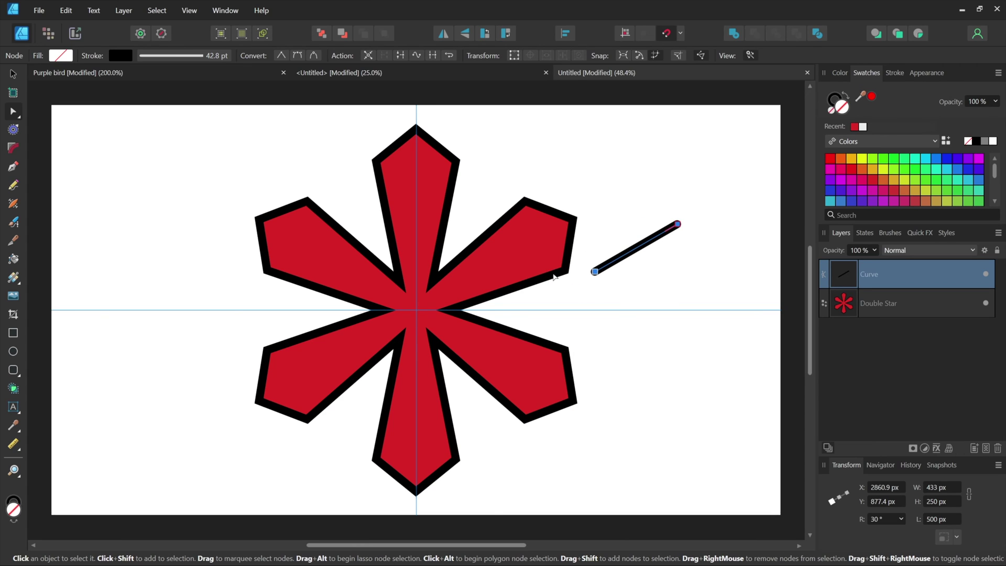
click(554, 276)
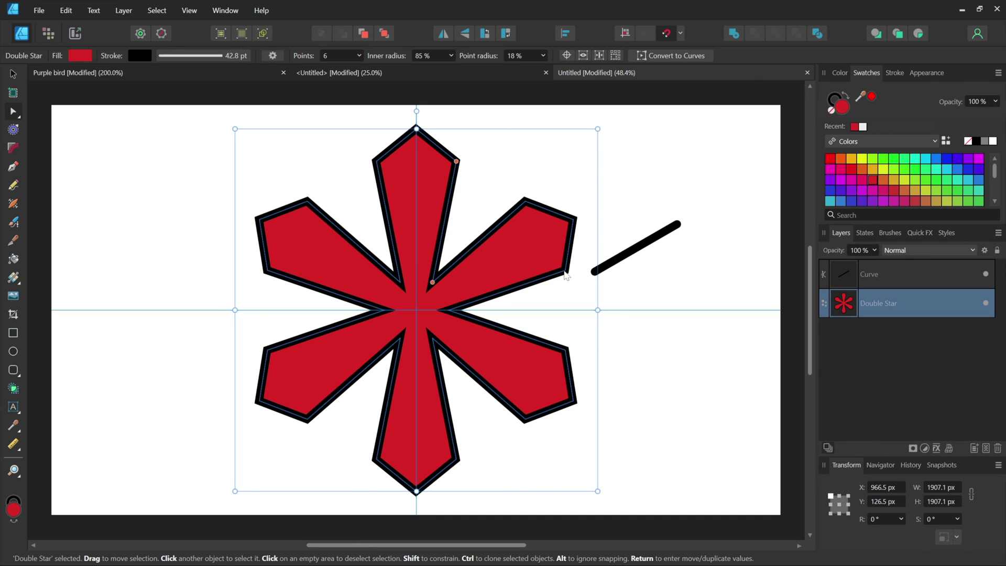
drag(555, 279, 594, 276)
key(ctrl+z)
- Convert the double star to curves and shift all its nodes right onto the black line's lower end
right_click(495, 261)
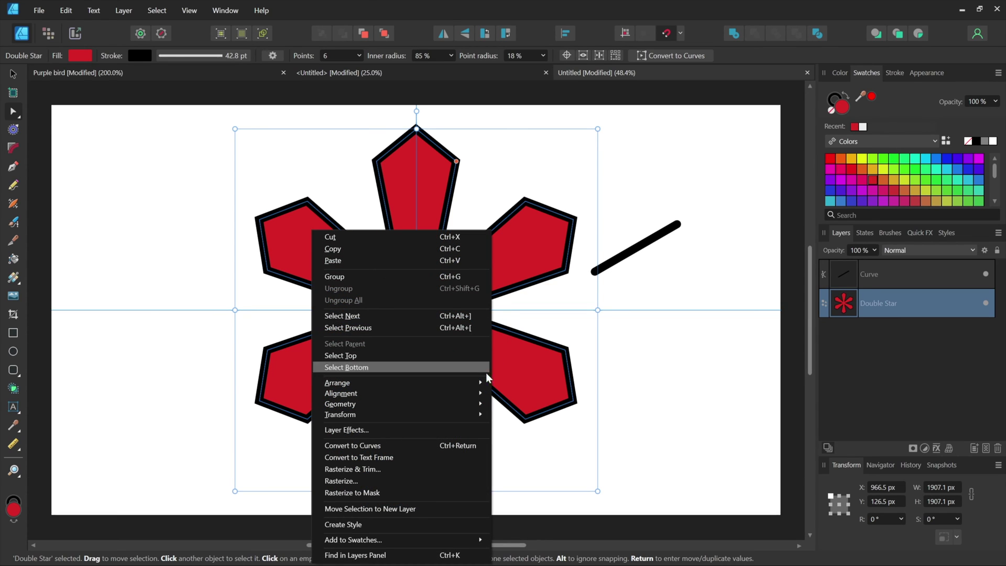
click(416, 444)
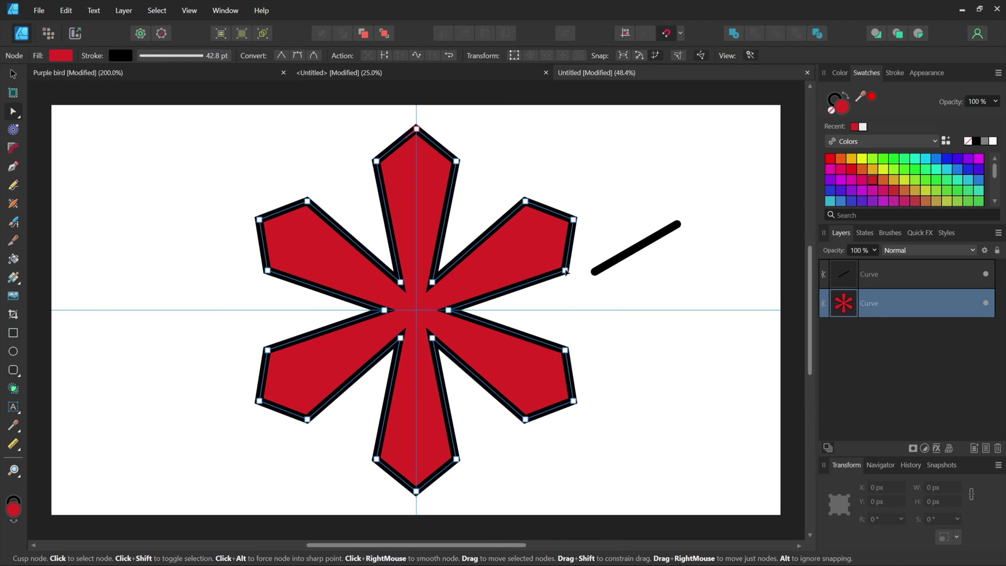
drag(564, 270, 595, 273)
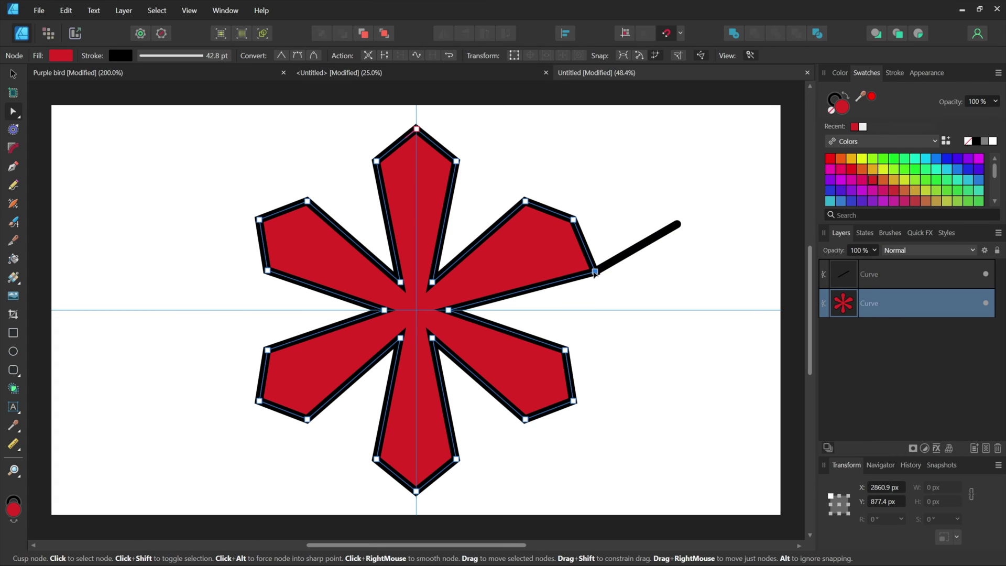
key(ctrl+z)
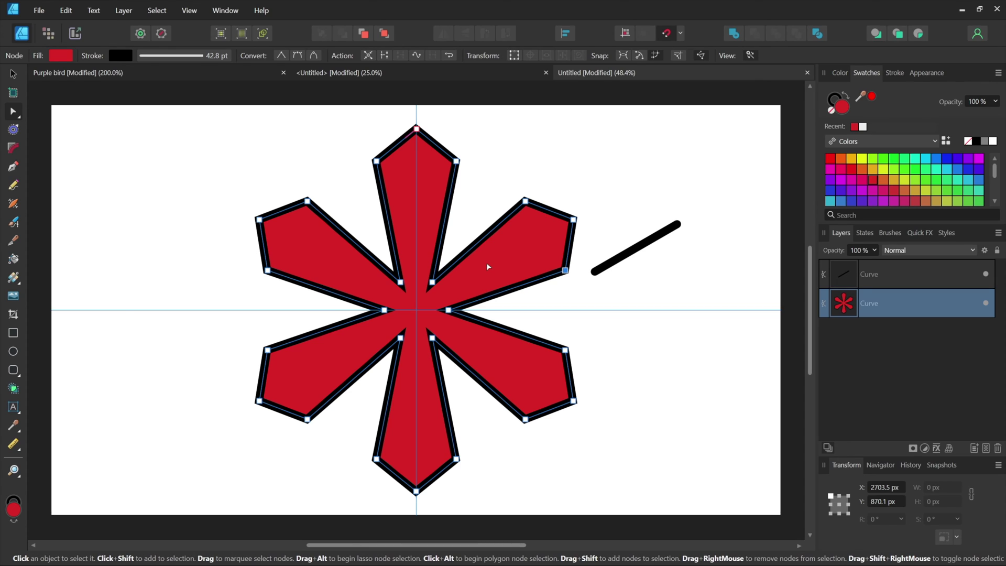
key(ctrl+a)
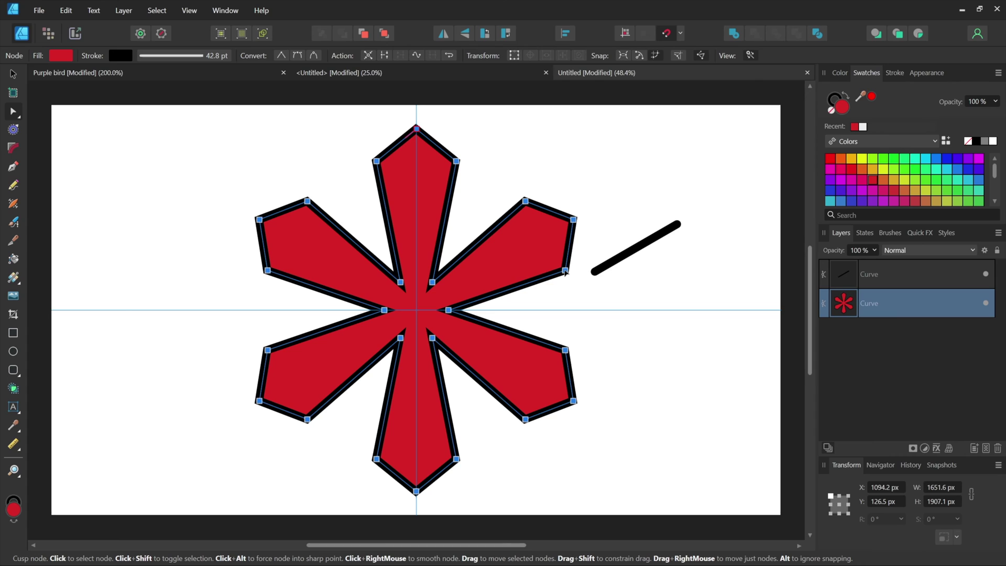
drag(565, 271, 596, 273)
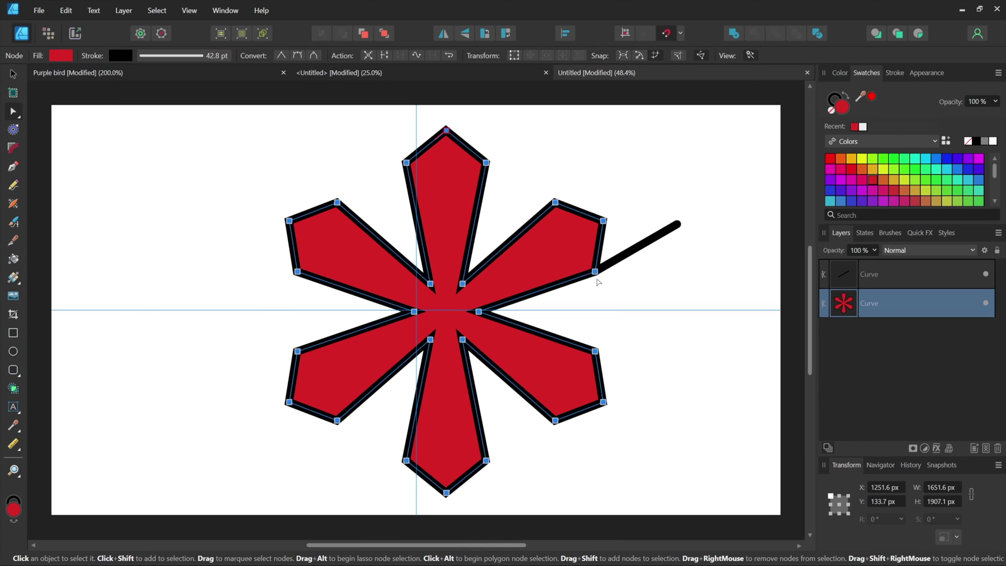
key(ctrl+d)
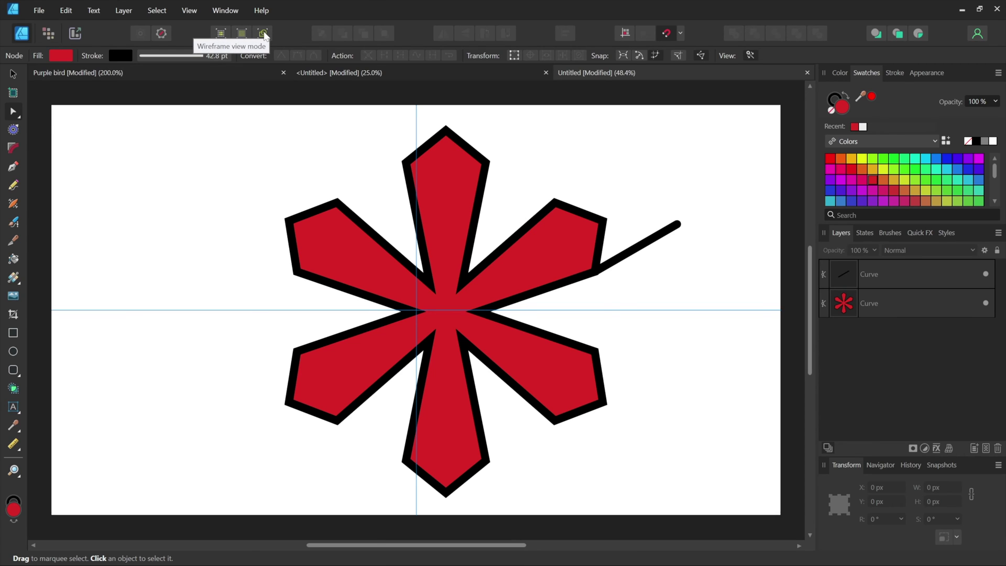
click(263, 34)
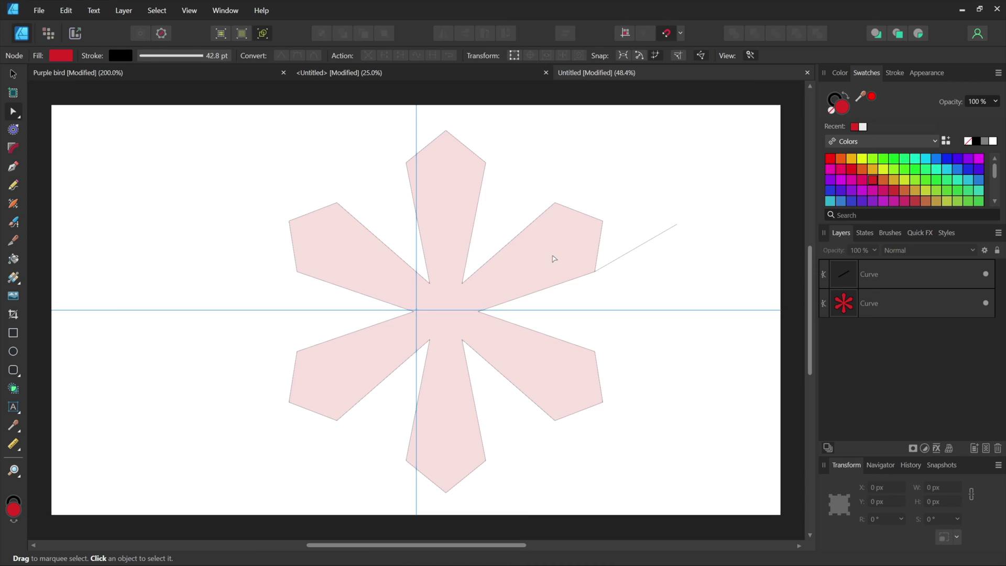
key(ctrl+y)
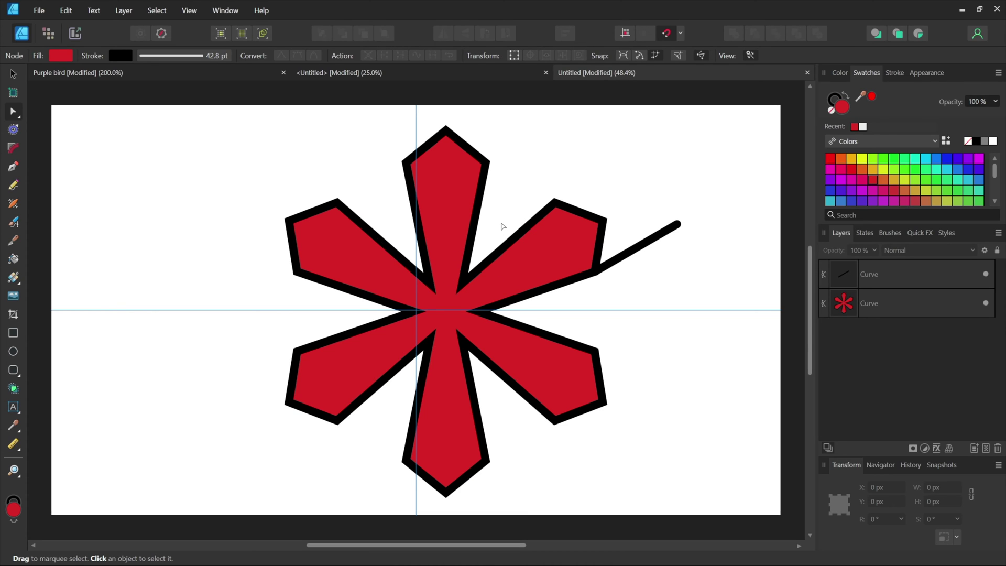
- Add a node on the upper-right arm's edge, pull it down into a dent, and bend the edge into a curve
click(508, 244)
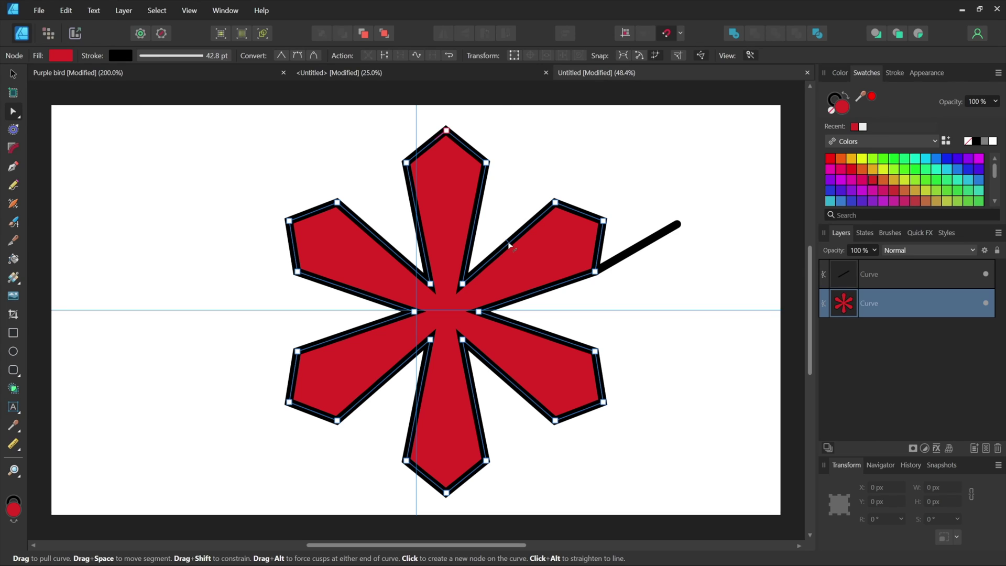
click(534, 221)
drag(533, 221, 546, 255)
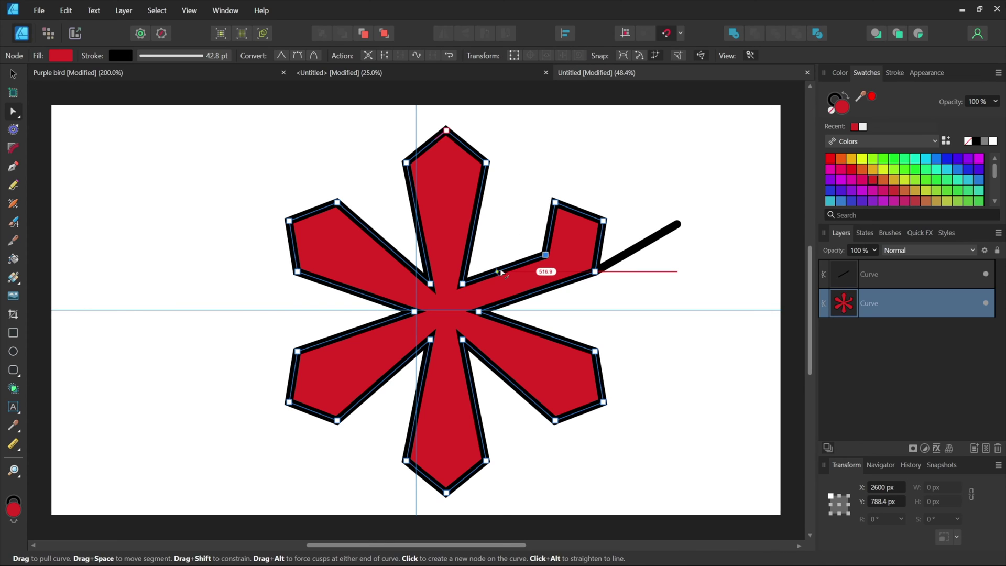
mouse_move(500, 268)
mouse_down()
mouse_move(495, 231)
mouse_move(506, 279)
mouse_move(505, 250)
mouse_up()
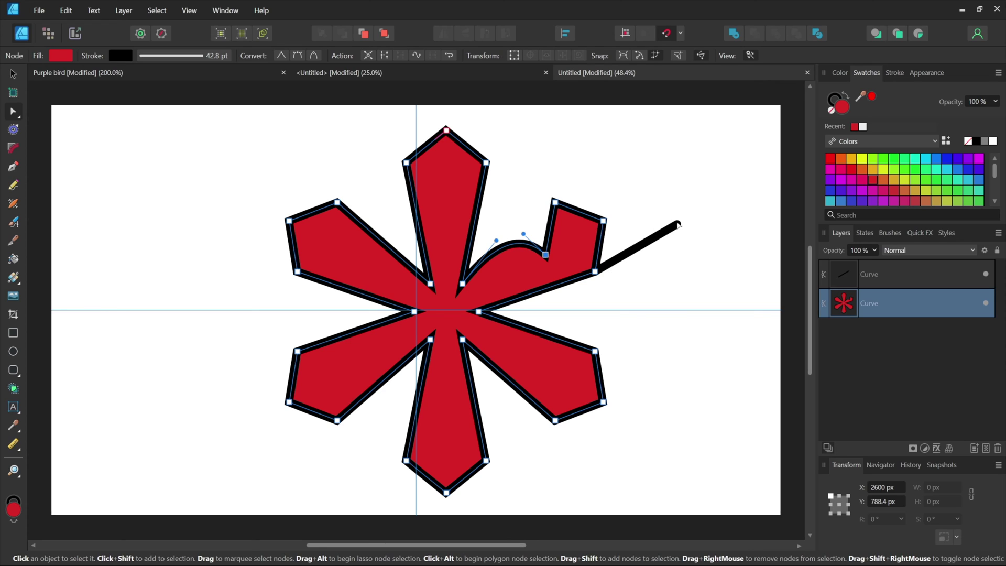
click(678, 225)
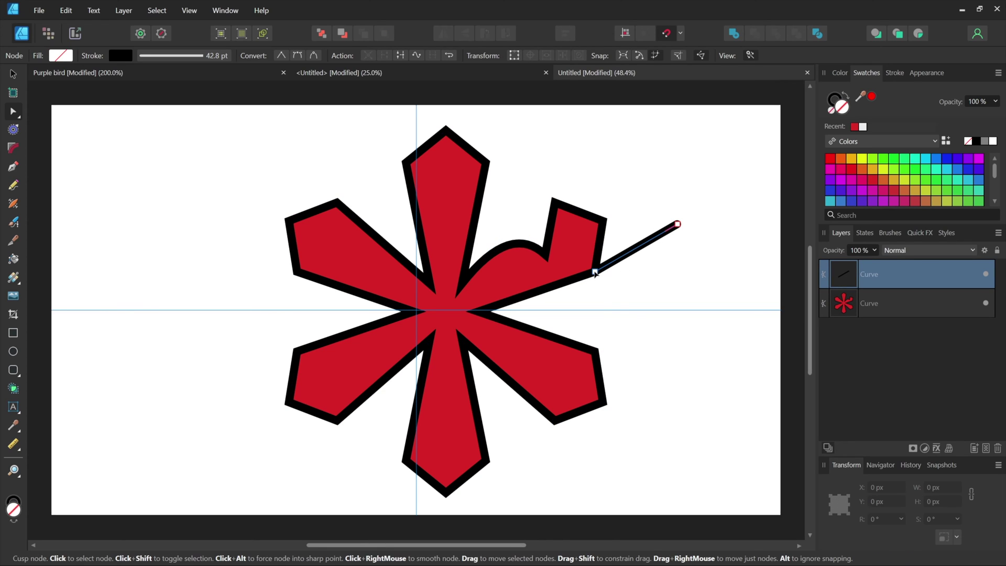
- Pull the black line's ends away from the star and add nodes to bend it into a hook
drag(595, 273, 637, 276)
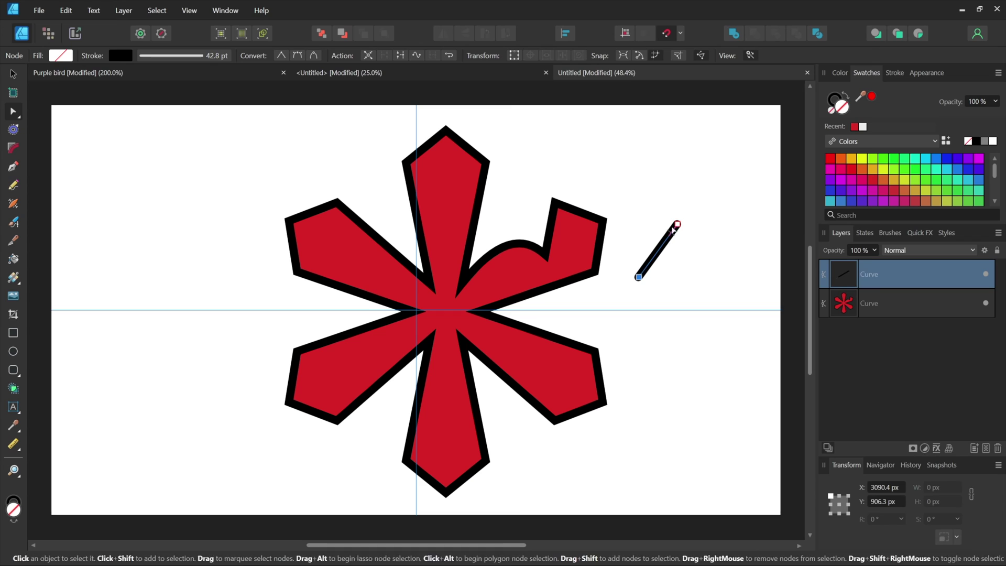
drag(677, 225, 743, 217)
click(673, 257)
click(699, 242)
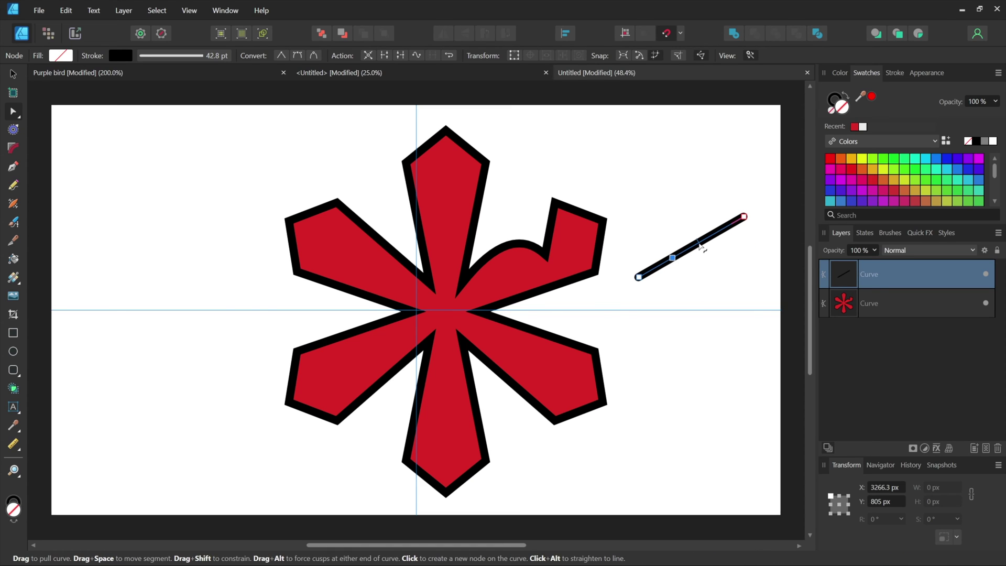
drag(699, 243, 712, 289)
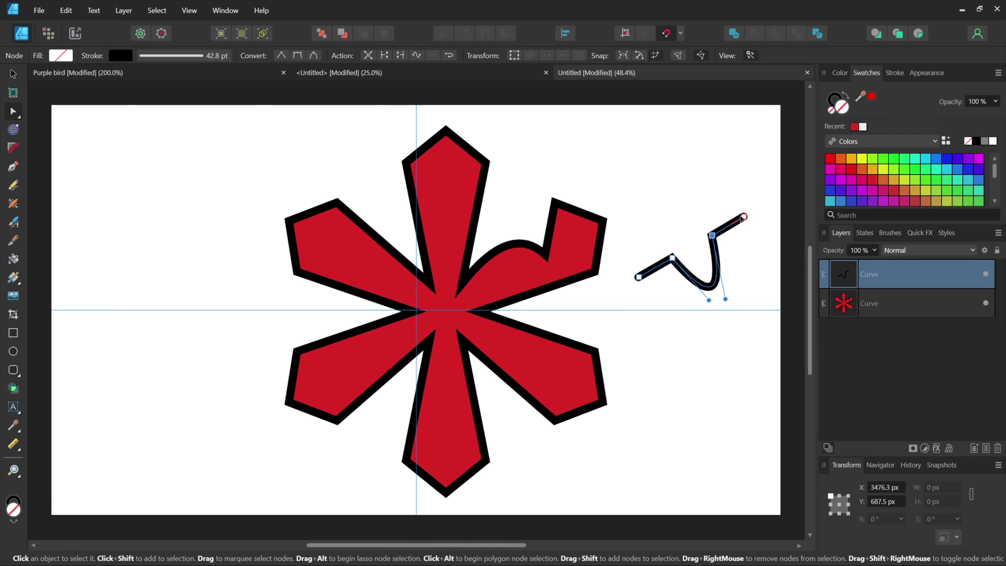
drag(744, 216, 688, 190)
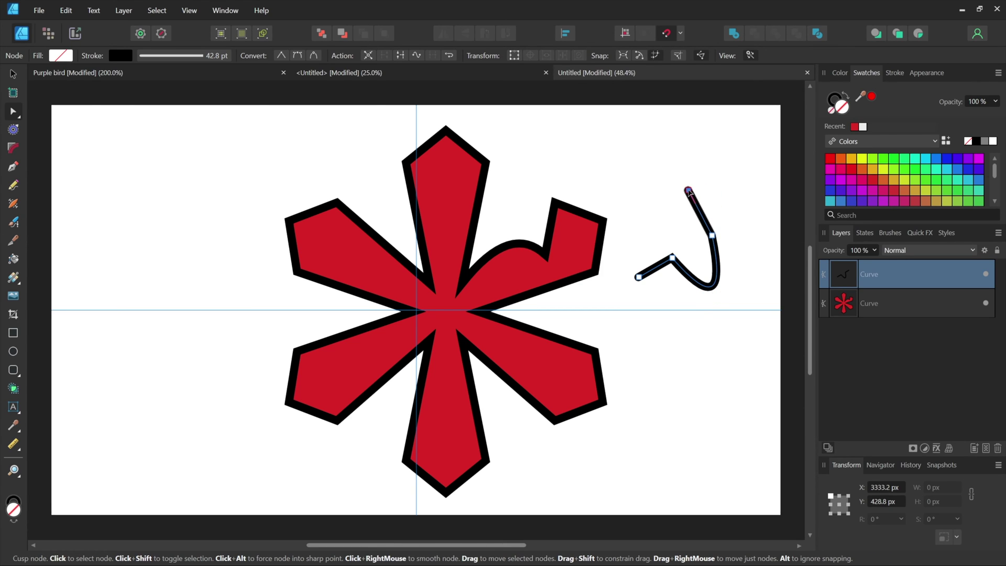
click(712, 236)
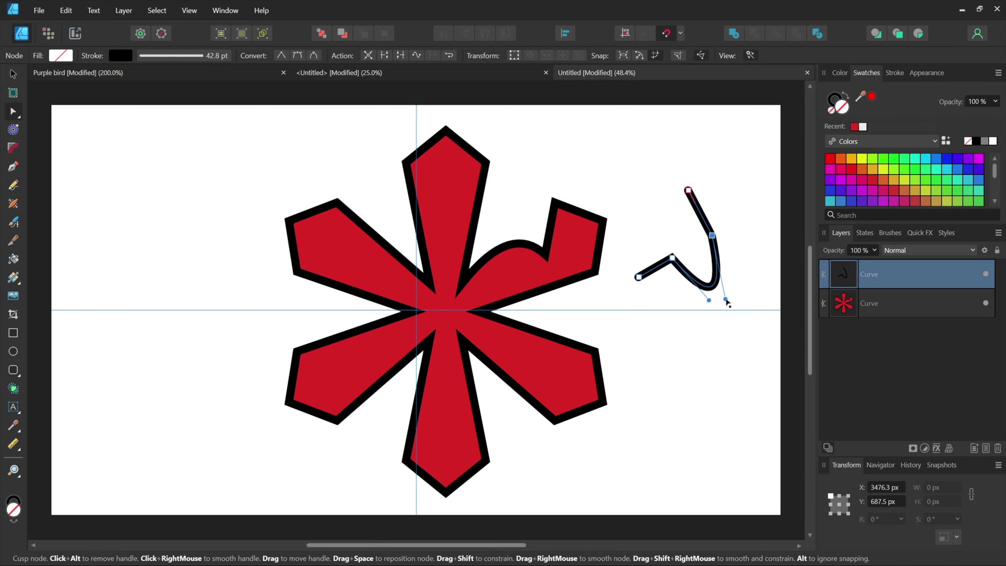
drag(726, 301, 733, 281)
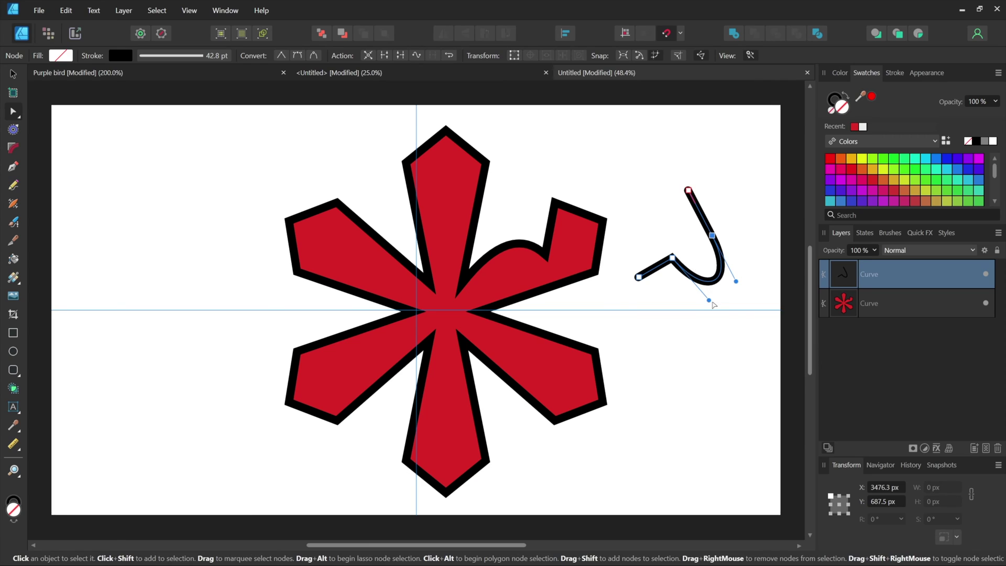
drag(709, 300, 702, 300)
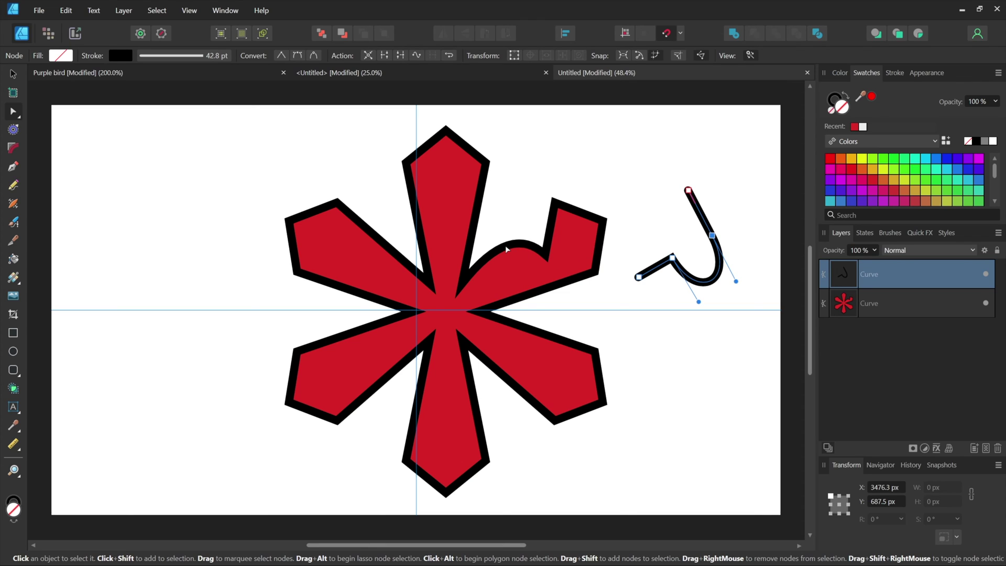
- Straighten the curved edge of the star's upper-right arm into an angular notch
click(547, 255)
click(545, 255)
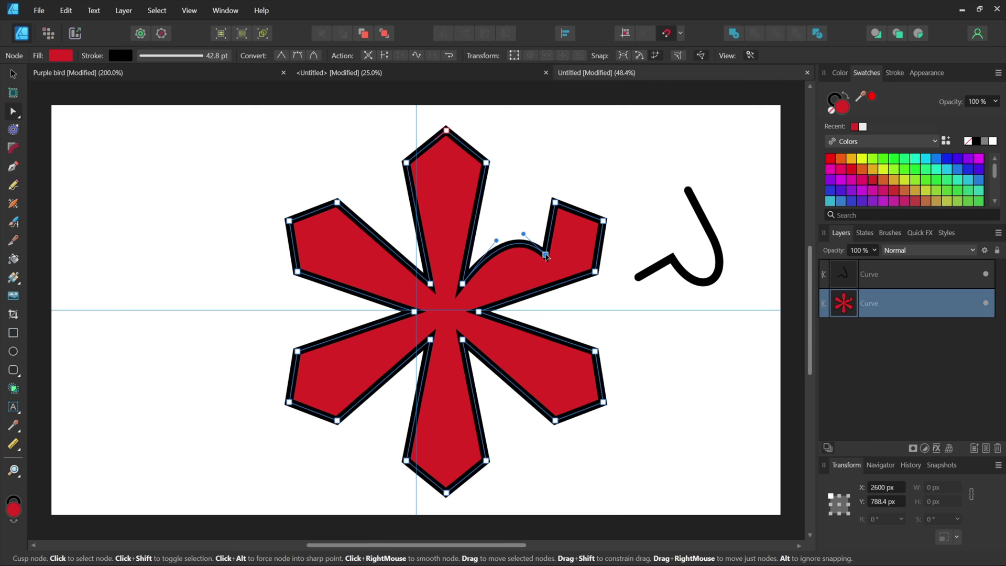
key(Delete)
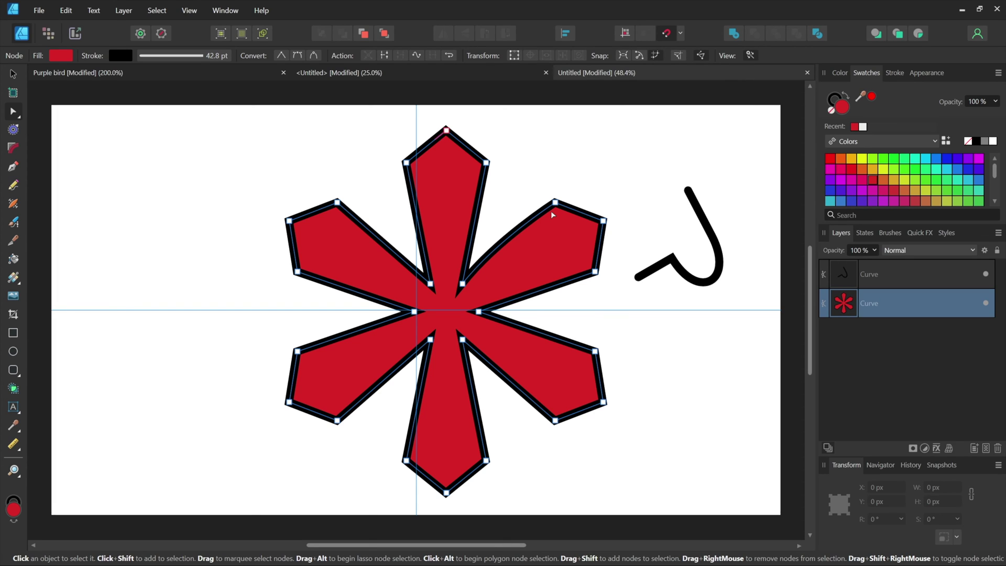
key(ctrl+z)
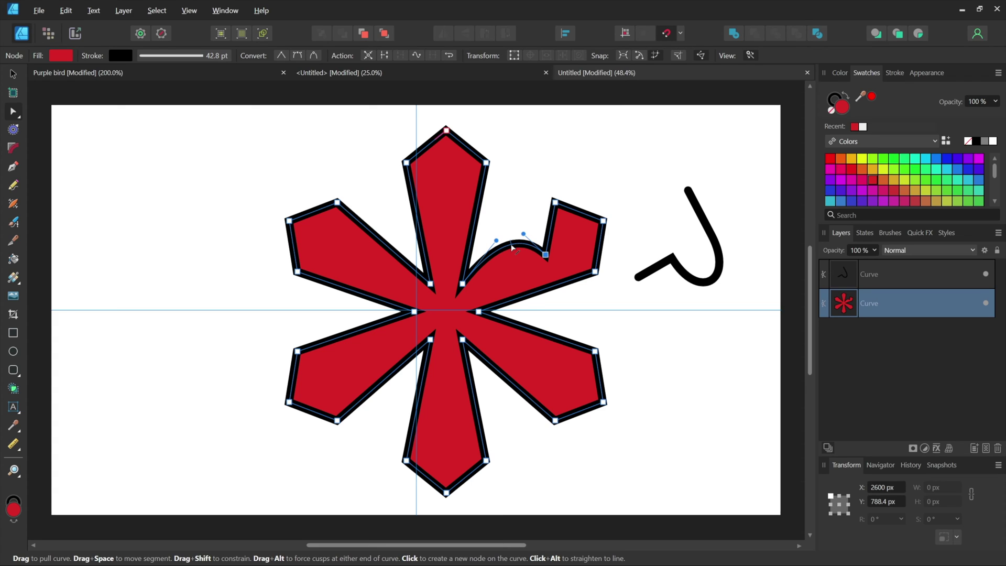
key(alt)
alt+click(509, 249)
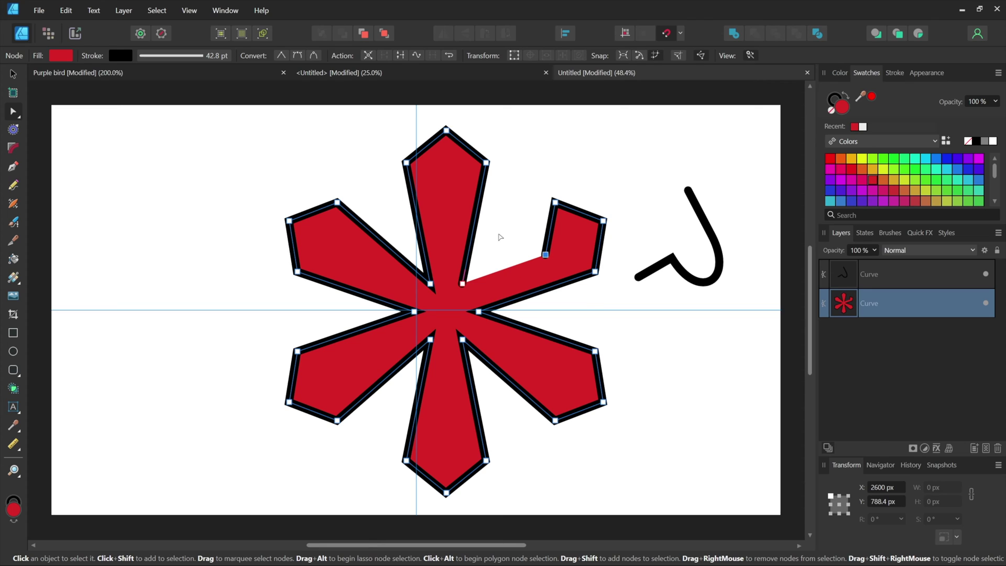
- Select the star's top point plus its upper-left and lower-left arm points
click(446, 131)
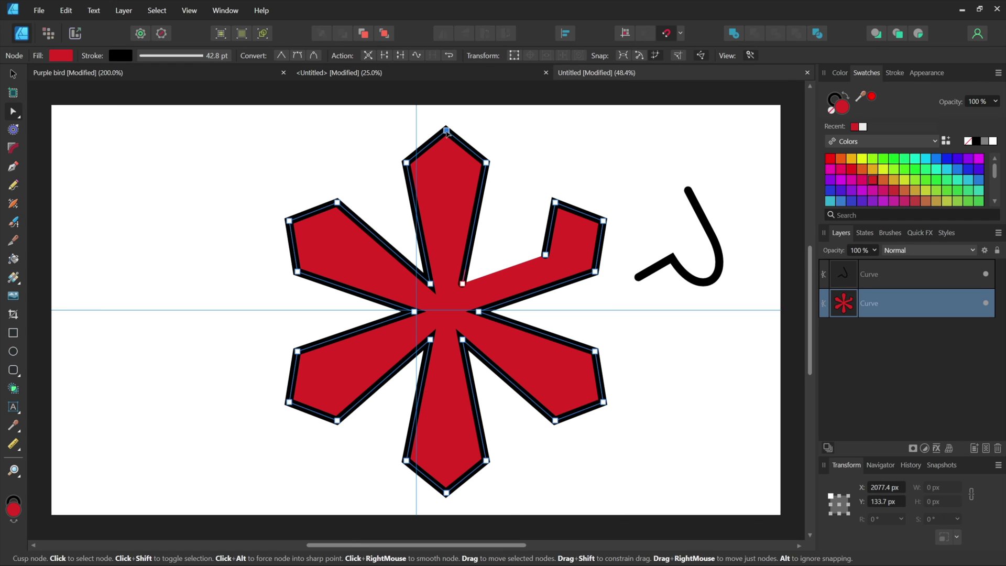
shift+click(288, 221)
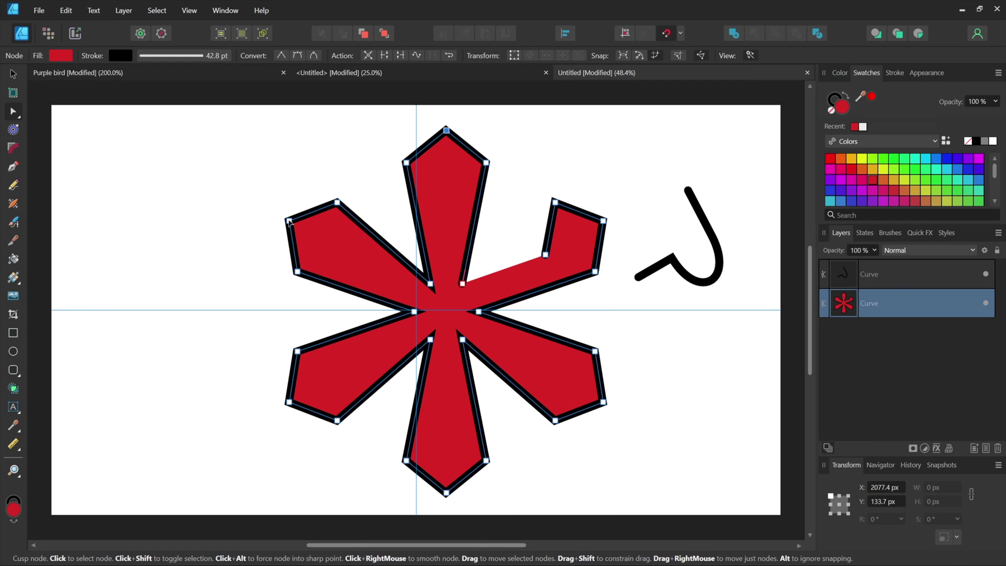
shift+click(288, 401)
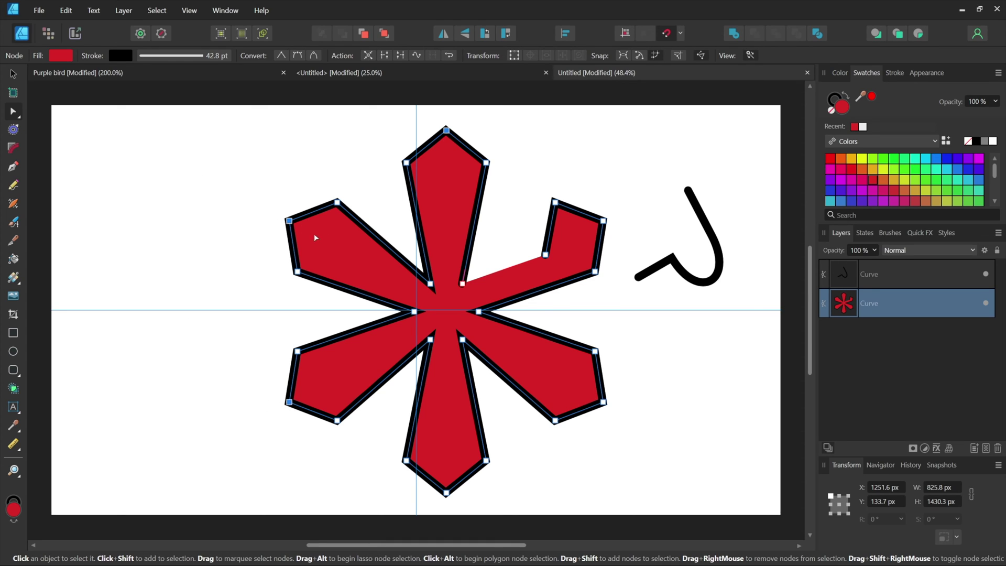
- Round the three selected star corners to a 195.5 px radius with the Corner Tool
click(13, 148)
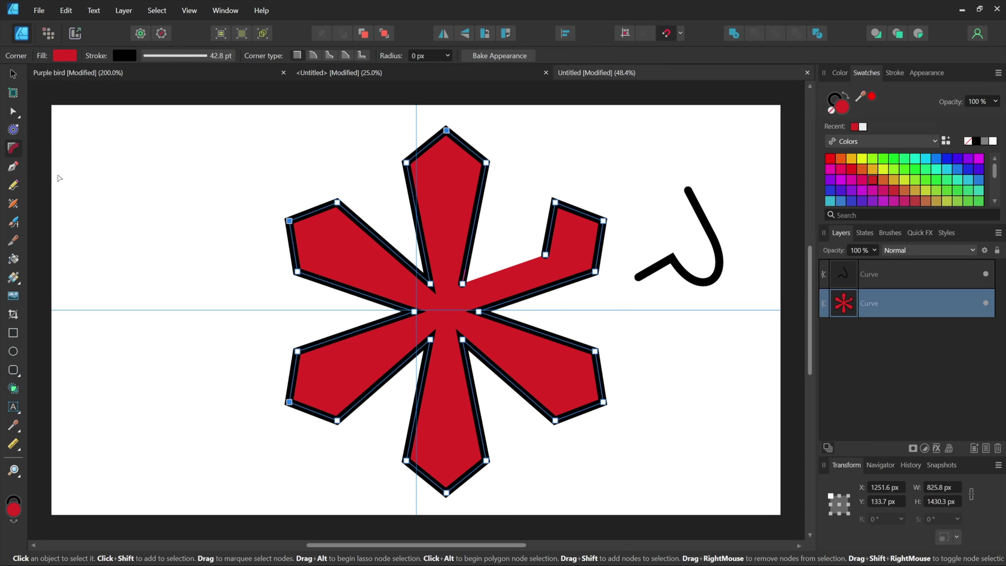
drag(299, 223, 332, 239)
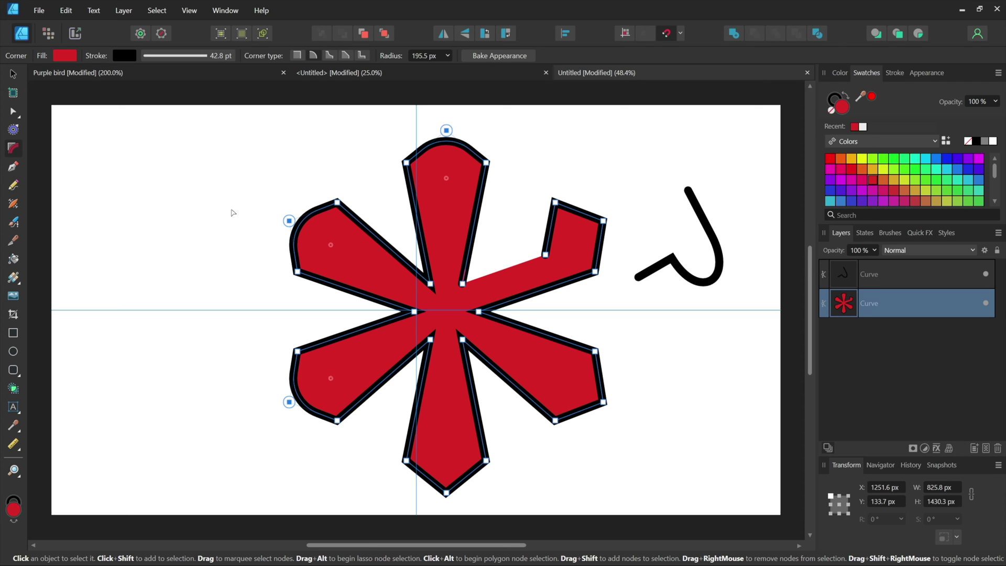
click(121, 10)
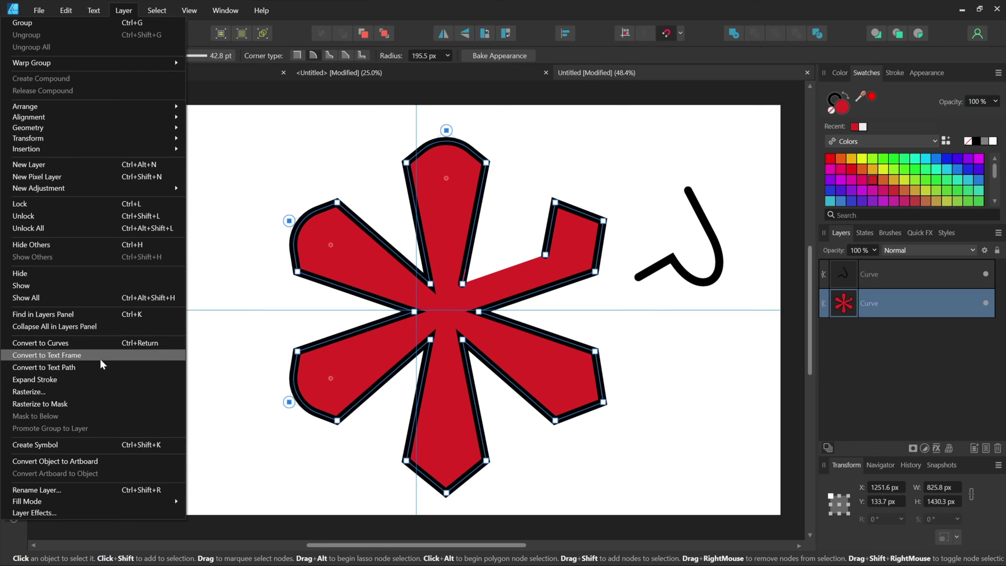
- Expand the star's stroke into a separate outline shape and move it up-left
click(115, 379)
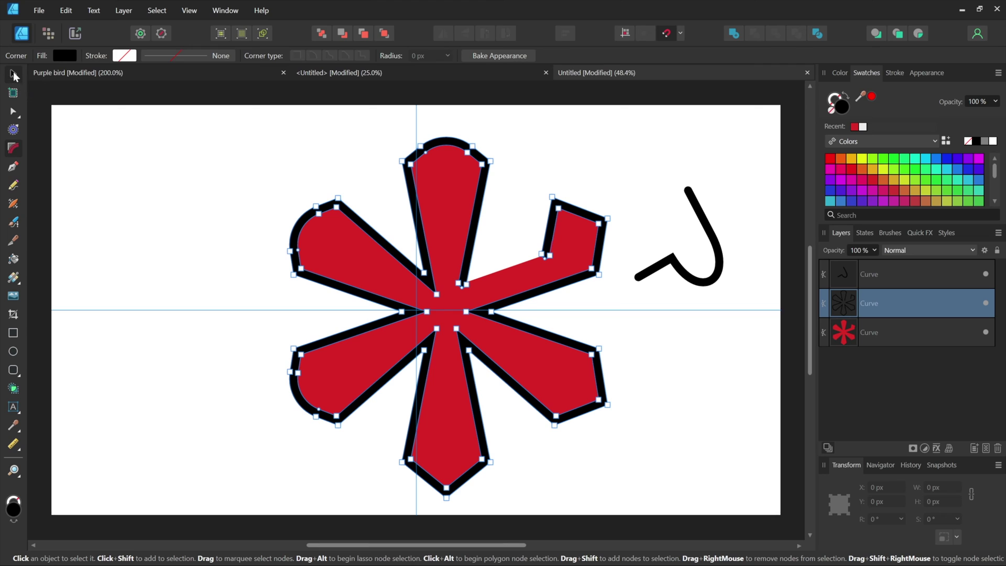
click(13, 74)
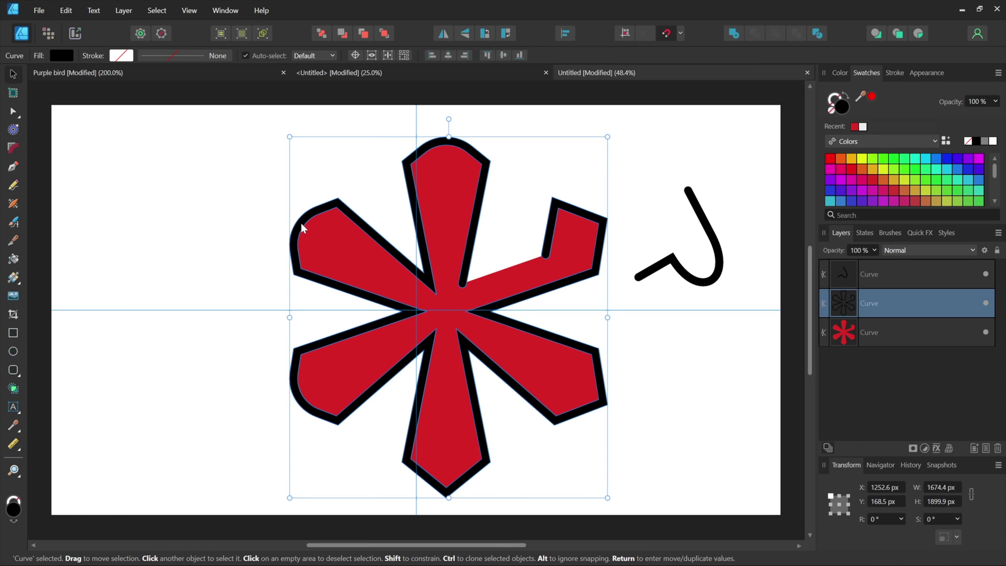
drag(302, 227, 237, 230)
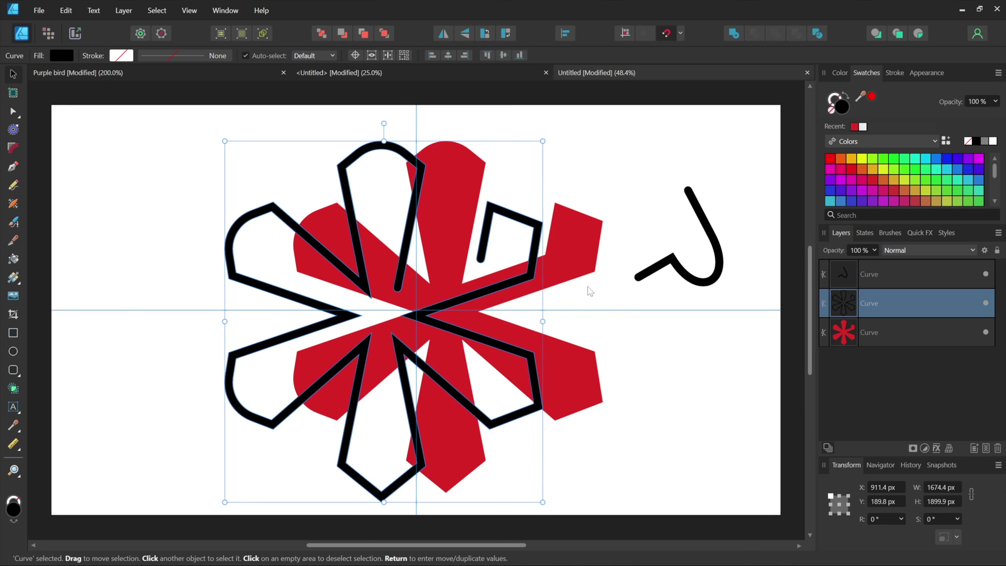
- Select the red fill, the black outline and the hooked line one after another
click(564, 267)
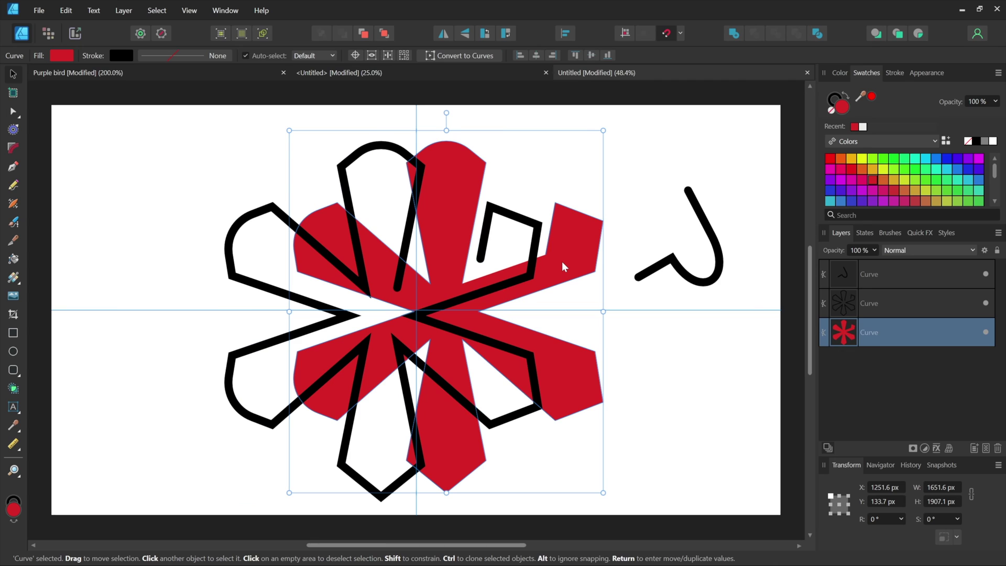
click(890, 300)
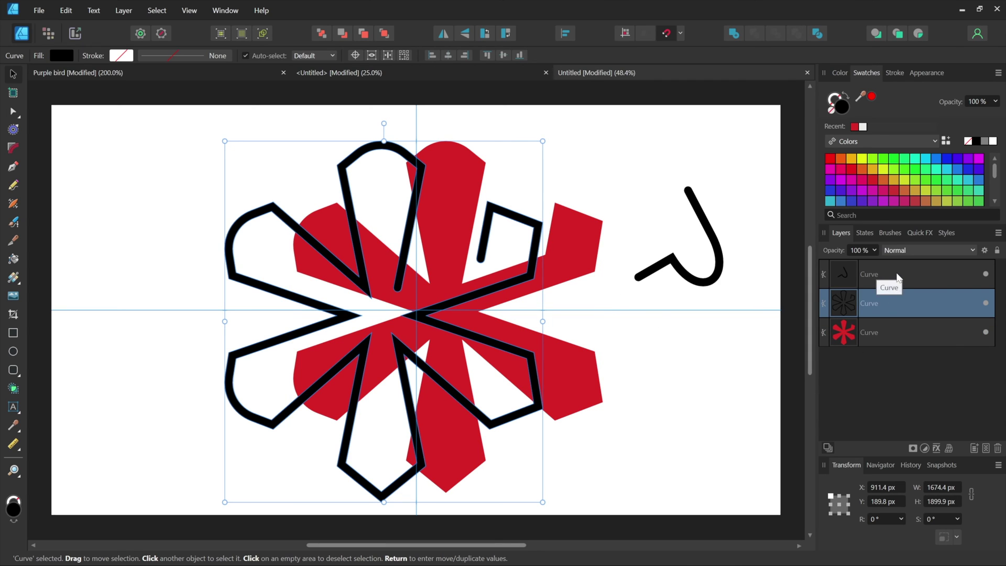
click(895, 272)
click(911, 302)
- Enable intersecting marquee selection in Settings > Tools, then box-select the star, outline and hooked line
drag(722, 192, 318, 394)
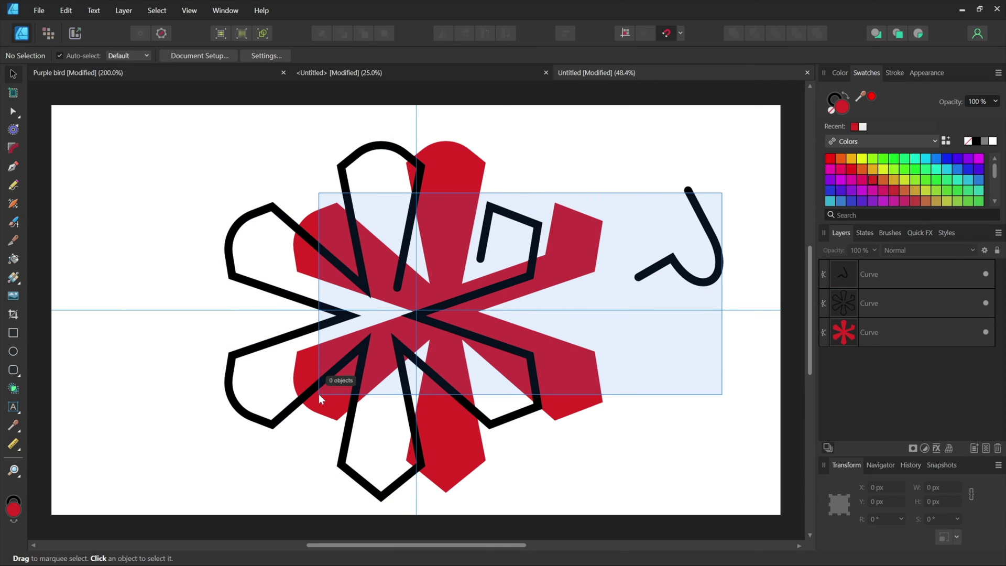
drag(318, 393, 318, 394)
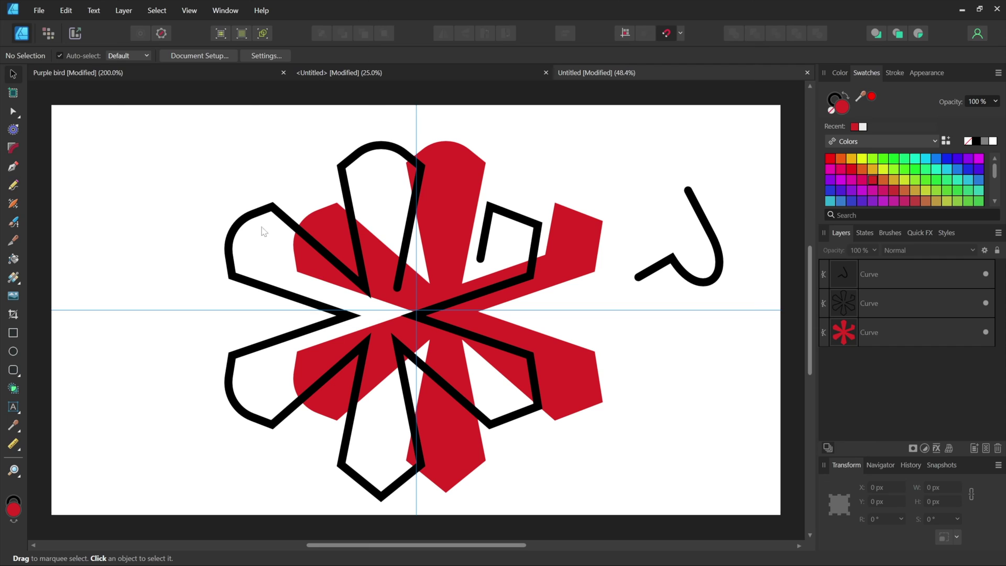
click(66, 12)
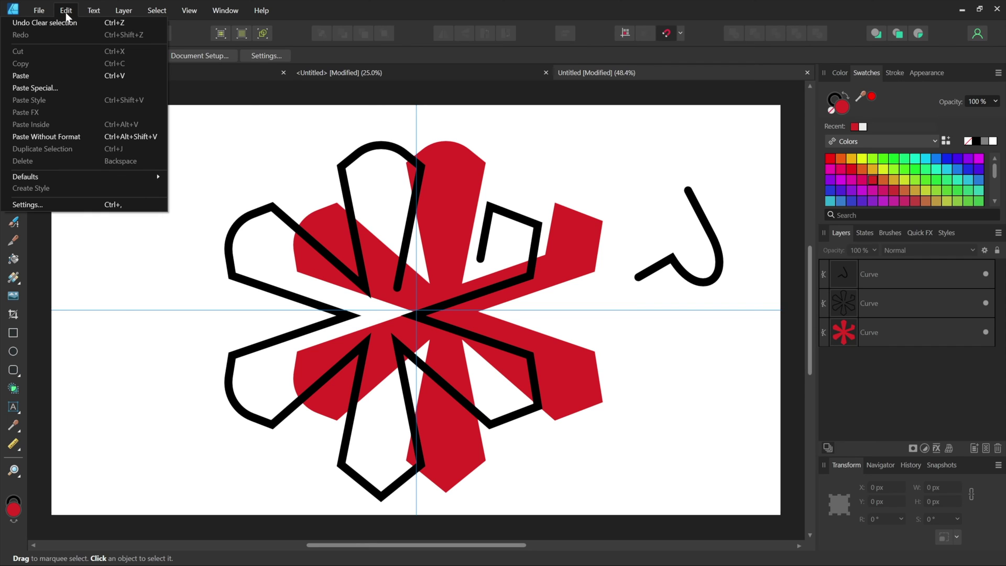
click(87, 206)
click(310, 202)
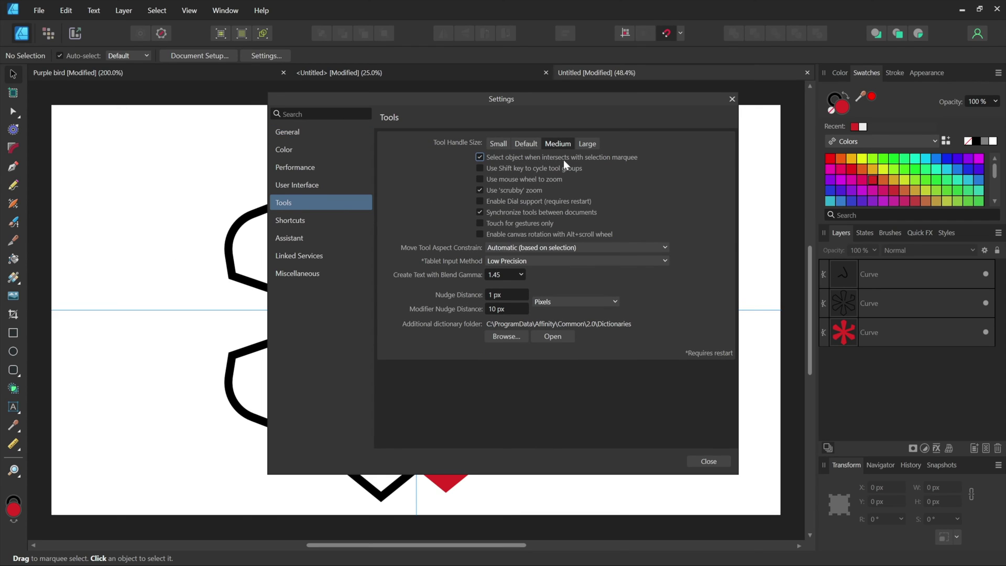
click(707, 461)
drag(698, 385, 326, 187)
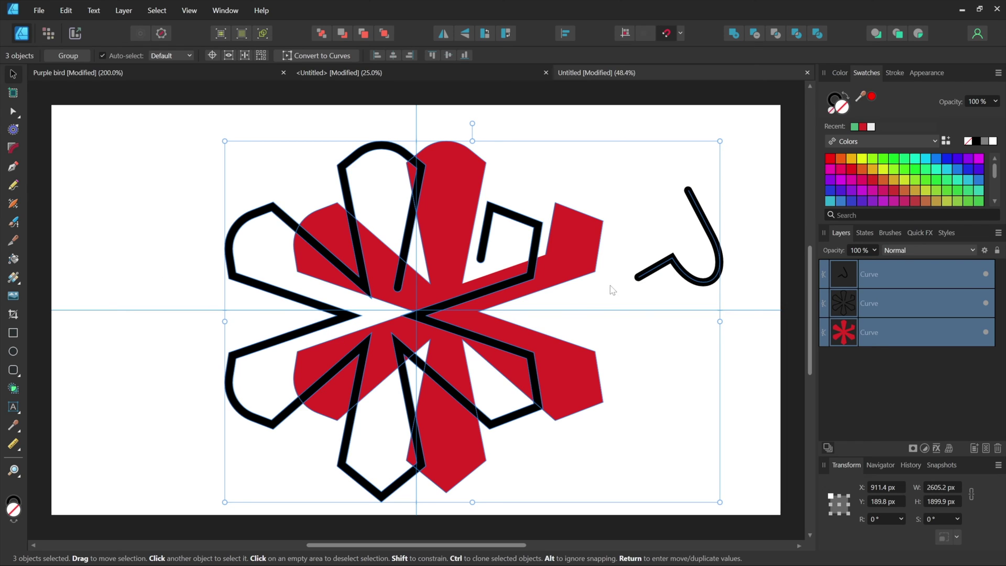
- Restore the 'end of part 2' snapshot from the Snapshots panel
click(940, 466)
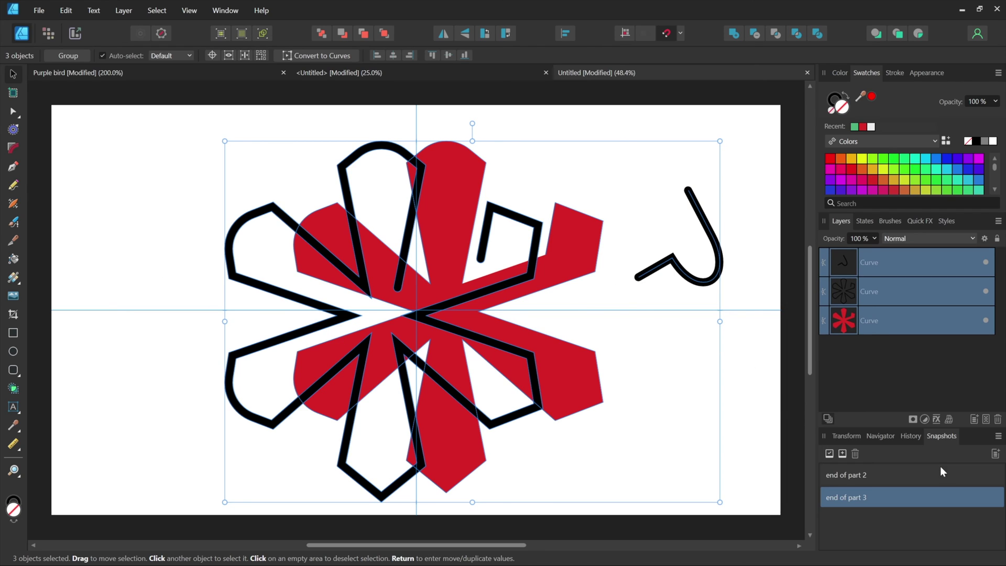
click(865, 474)
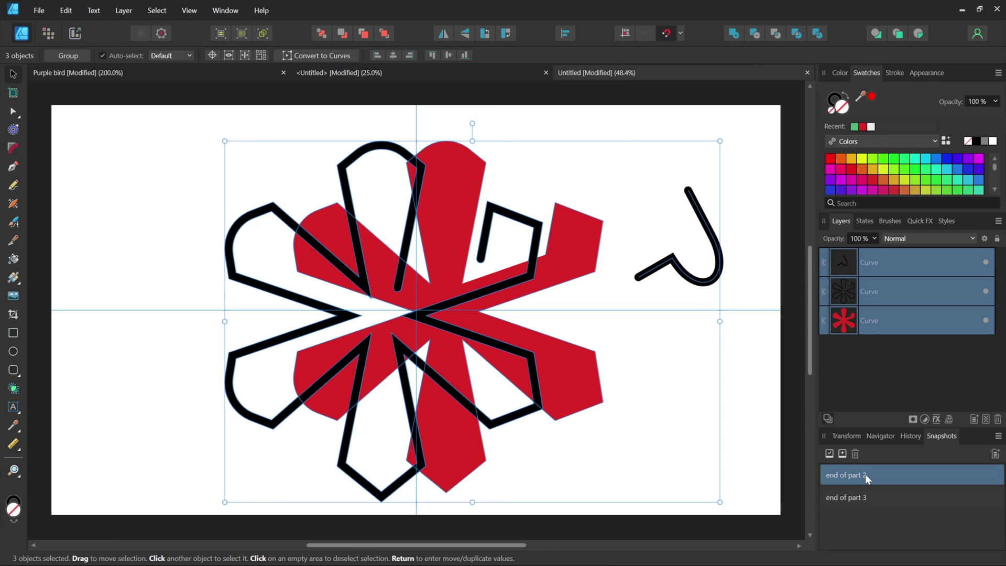
click(829, 453)
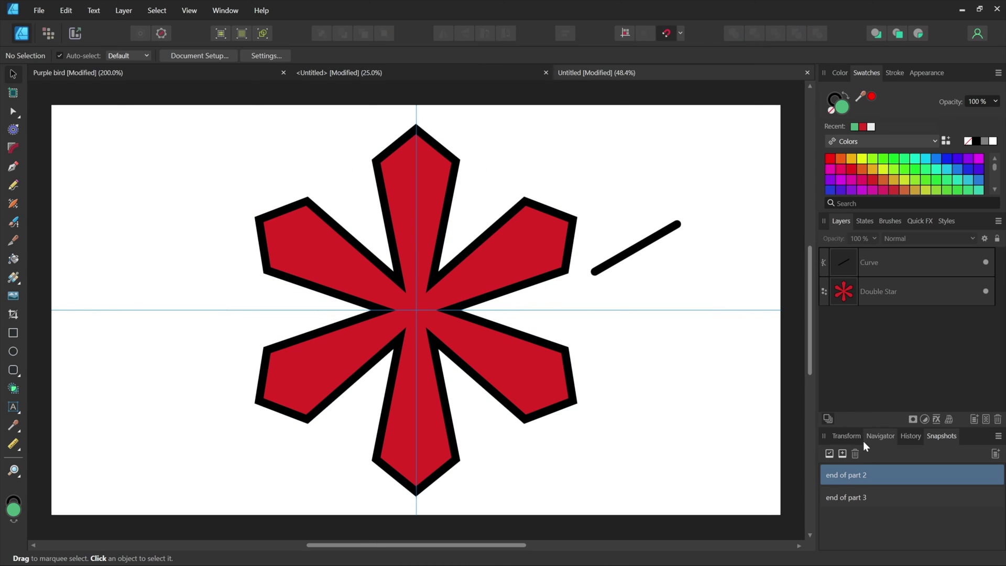
click(844, 436)
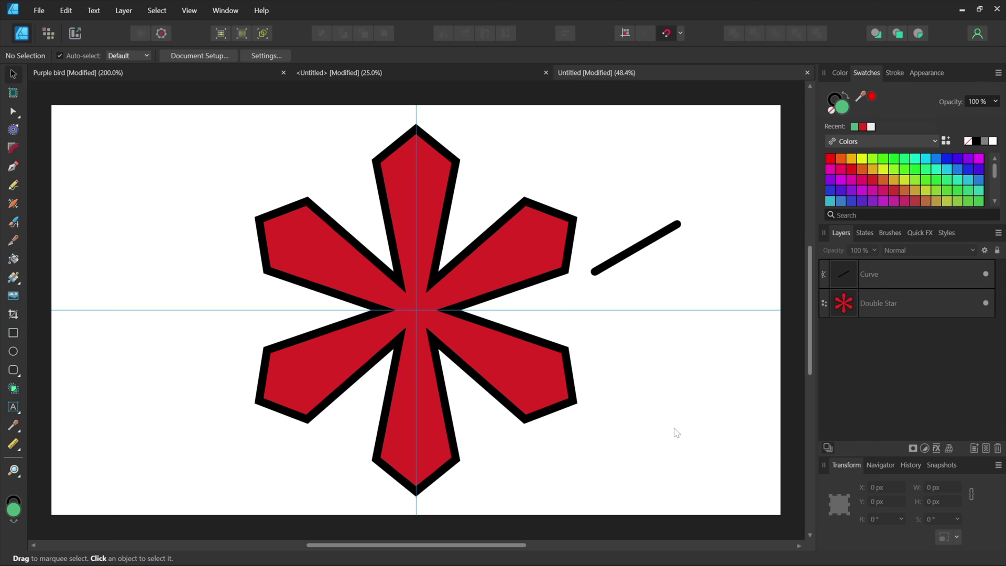
- Delete the stray line and scale the double star down to 790.4 px with a 17.7 pt outline
click(617, 263)
key(Delete)
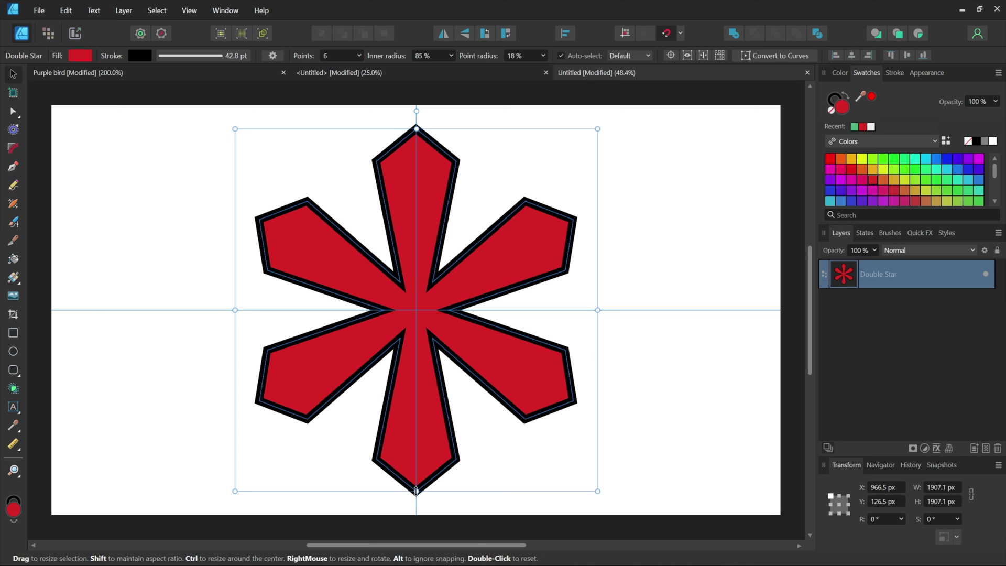
drag(416, 491, 421, 283)
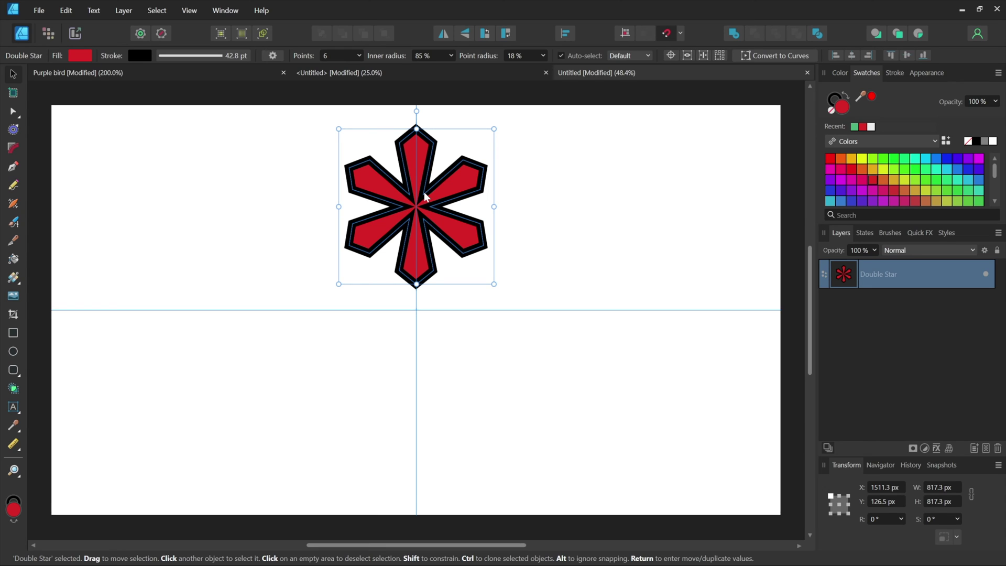
key(ctrl+z)
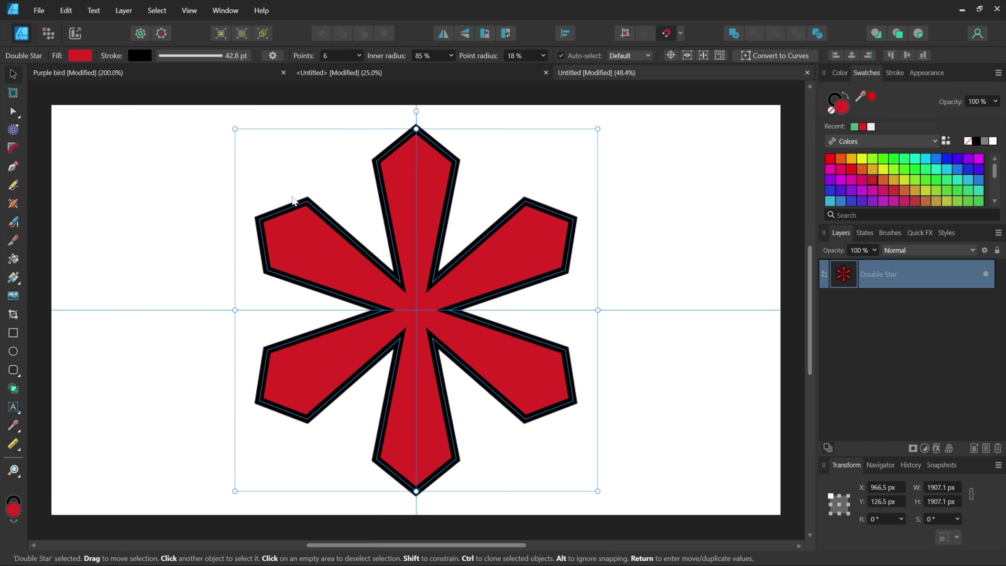
click(189, 58)
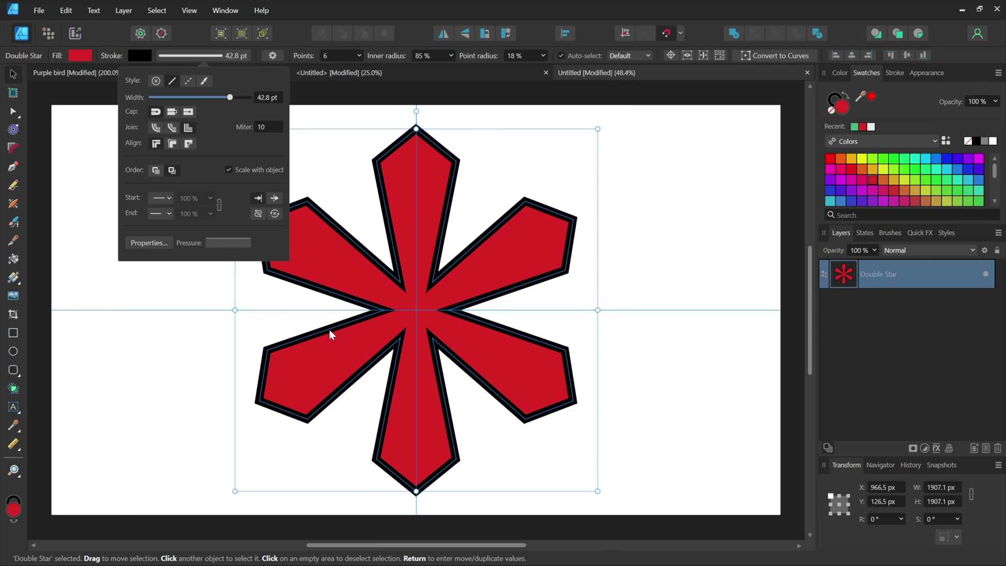
click(416, 489)
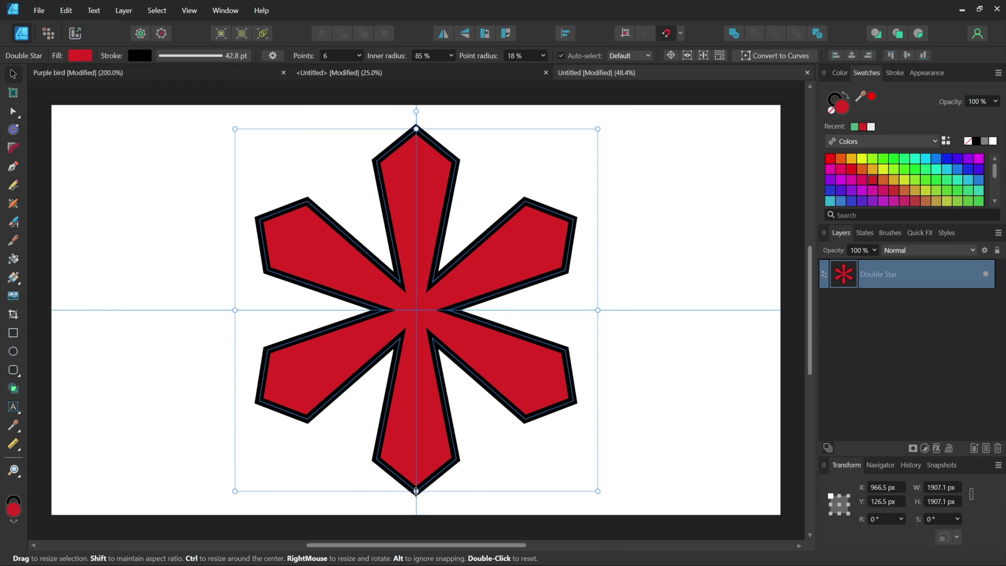
drag(416, 491, 417, 280)
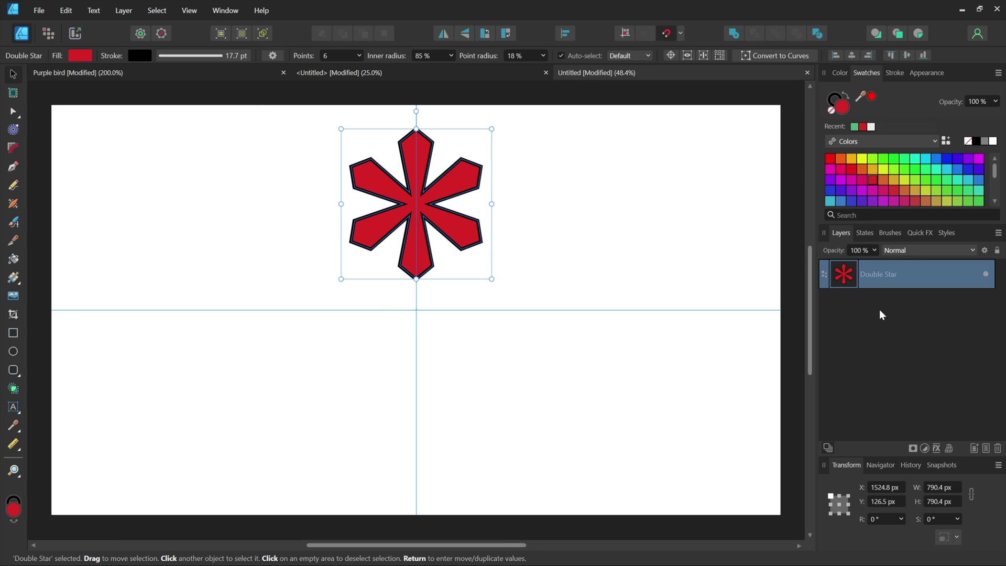
- Duplicate the star, shrink, rotate and move the copy down-left, then repeat twice with Ctrl+J
key(ctrl+j)
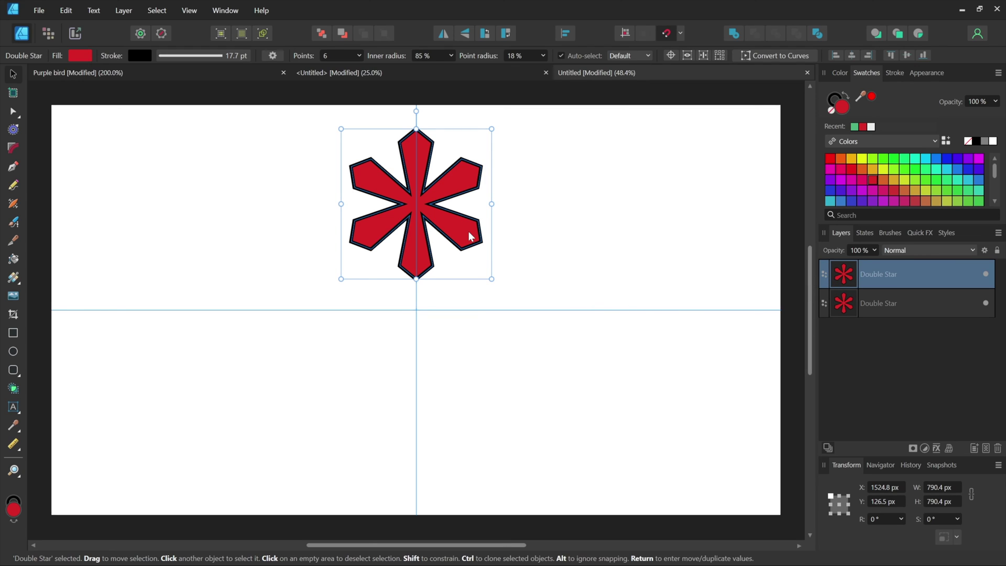
drag(463, 229, 378, 237)
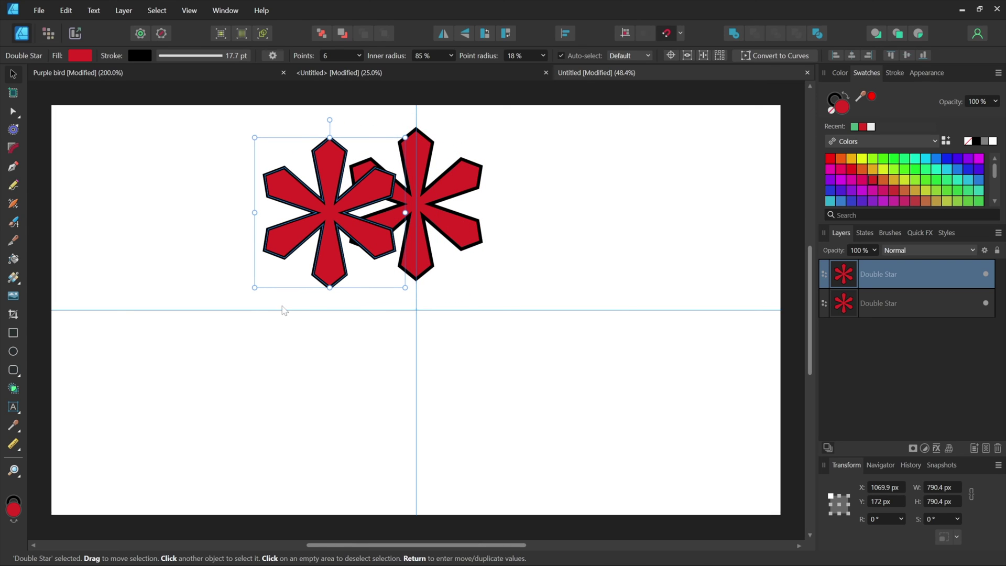
drag(254, 287, 293, 250)
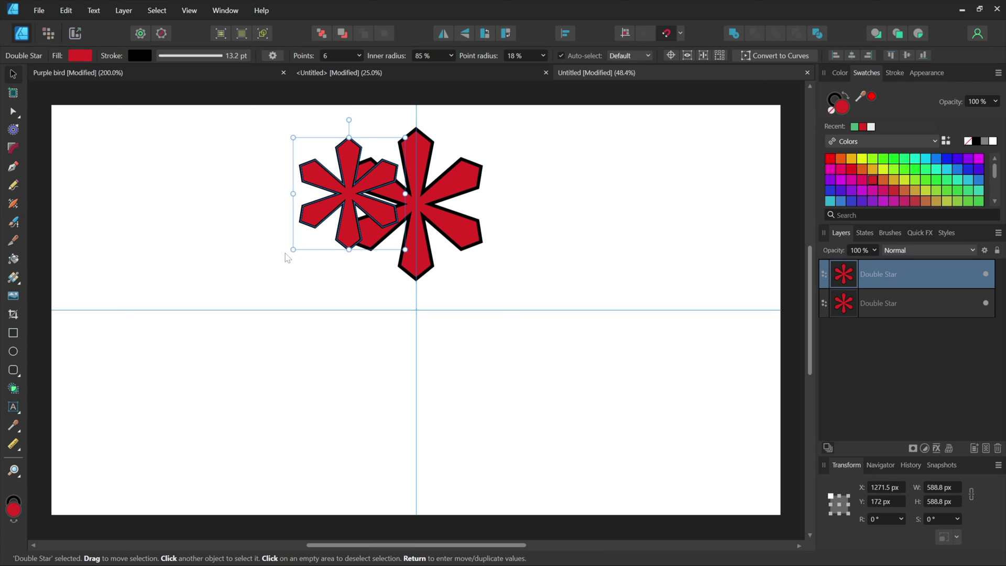
drag(287, 254, 307, 269)
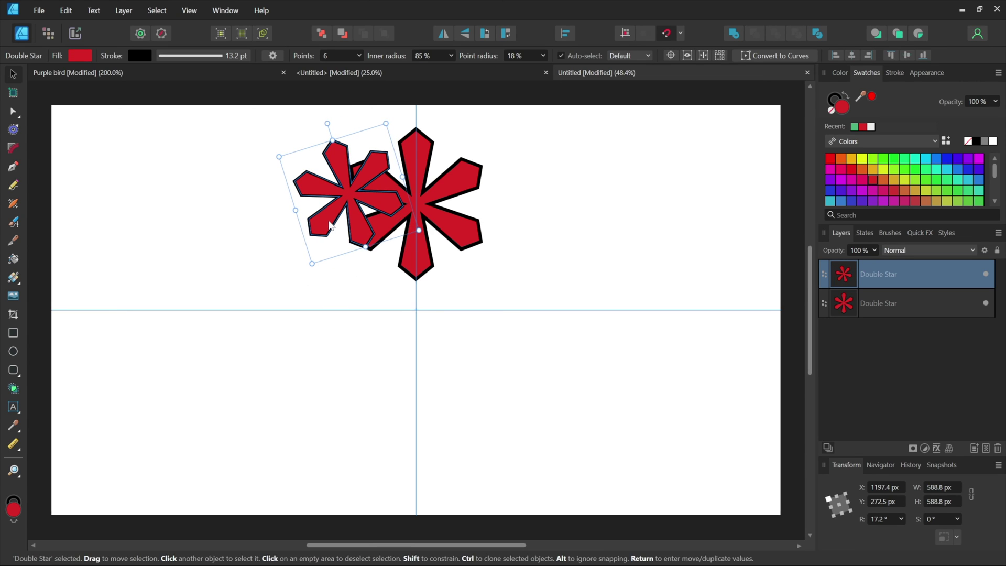
drag(333, 221, 271, 256)
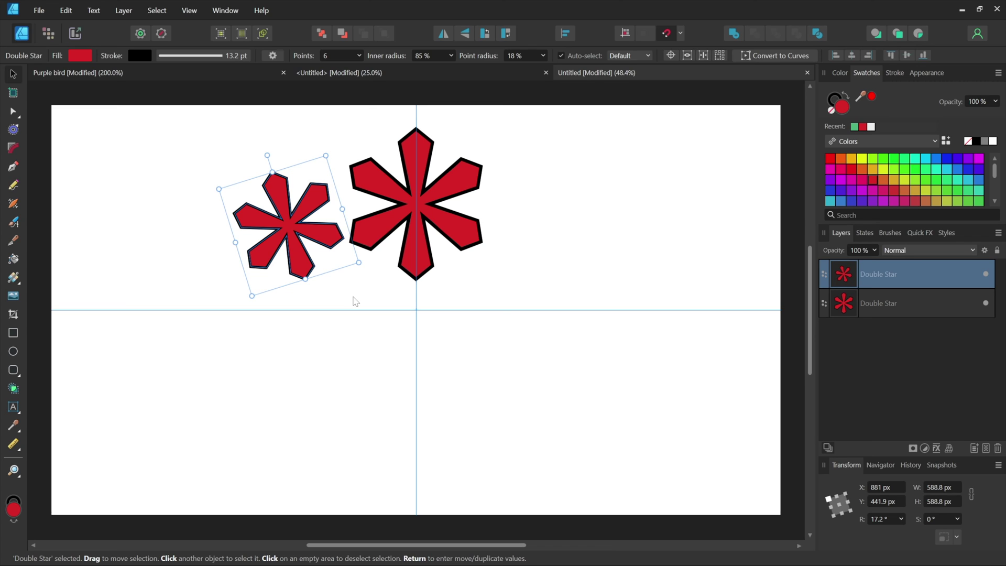
key(ctrl+j)
key(ctrl+j)
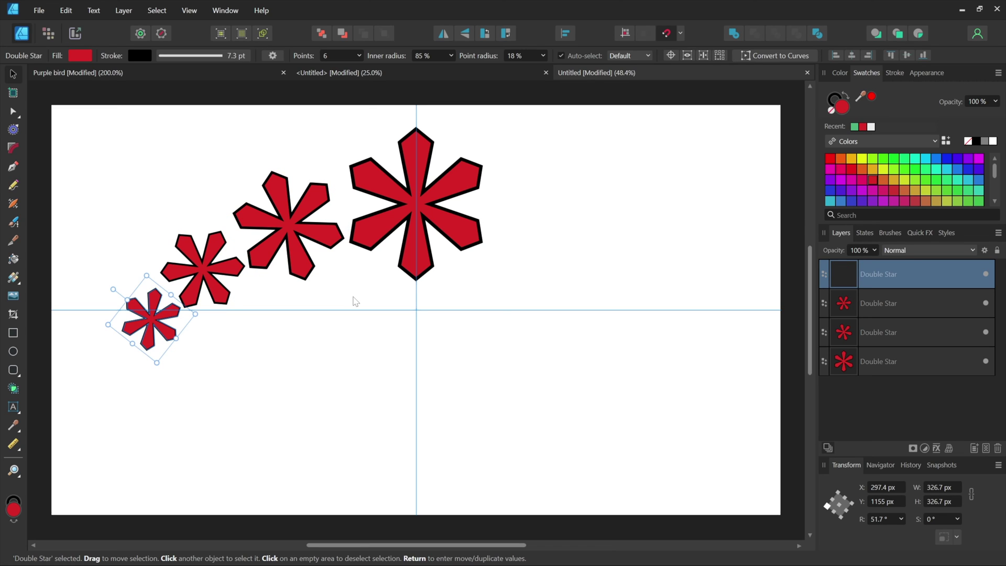
key(ctrl+j)
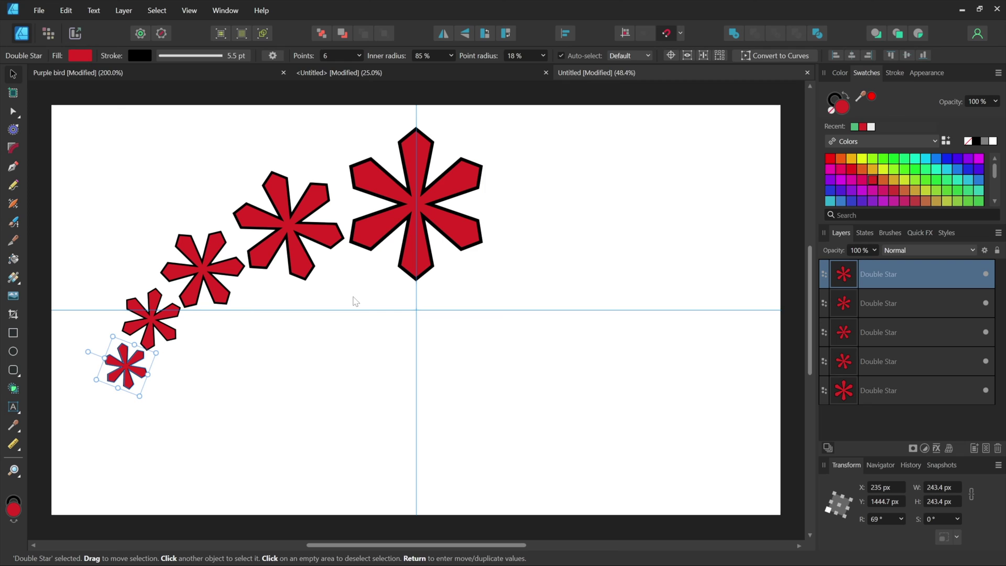
- Undo to a single star, enlarge it to 856.6 px with a 19.2 pt outline, and open Move/Duplicate
key(ctrl+z)
key(ctrl+z)
key(ctrl+z)
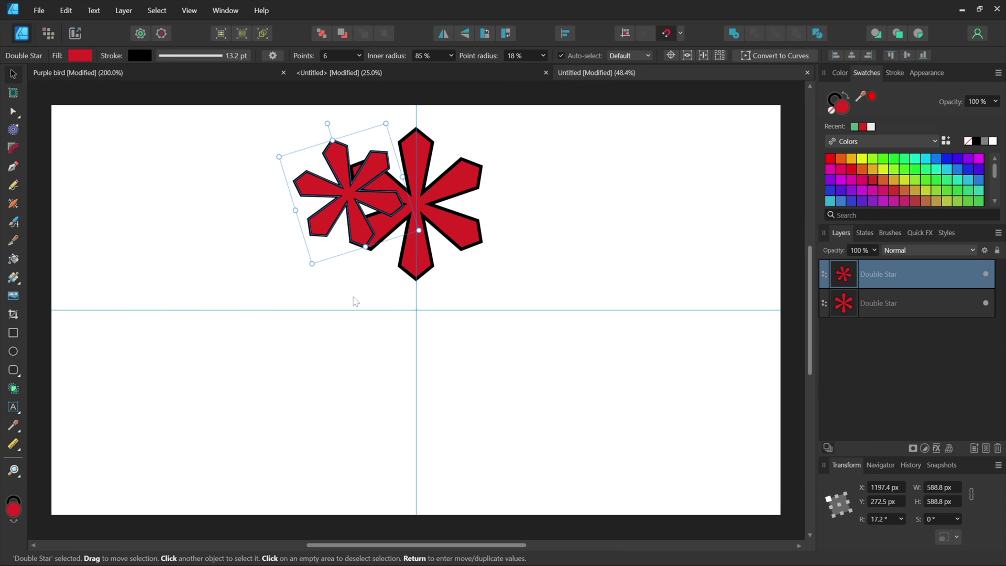
key(ctrl+z)
key(ctrl+z)
key(ctrl+z)
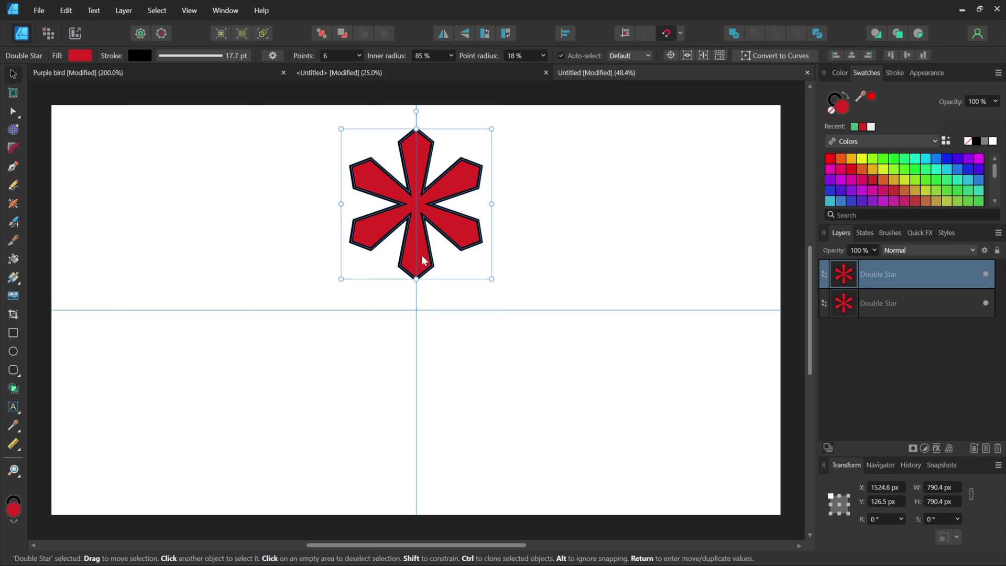
drag(416, 282, 417, 287)
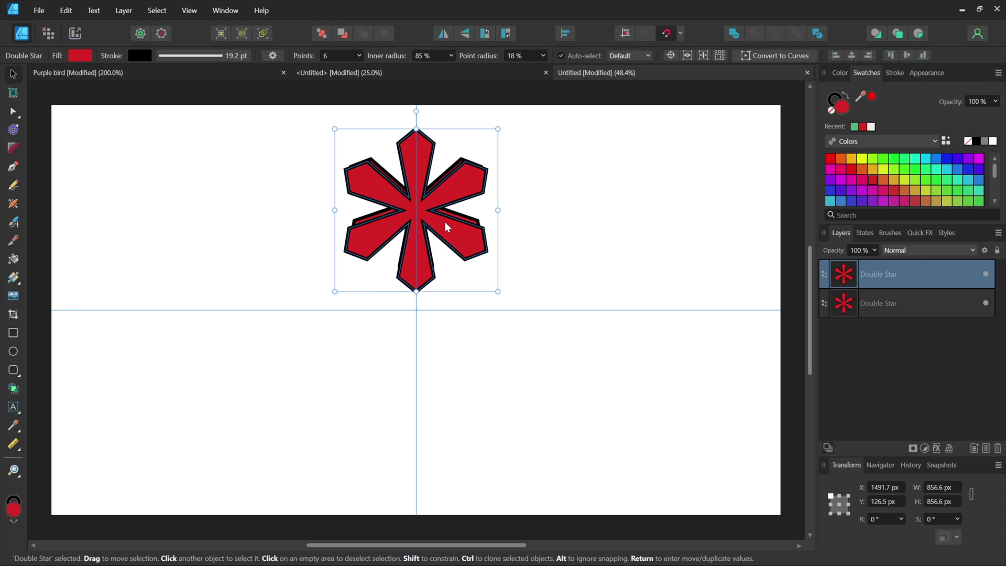
key(ctrl+z)
key(ctrl+z)
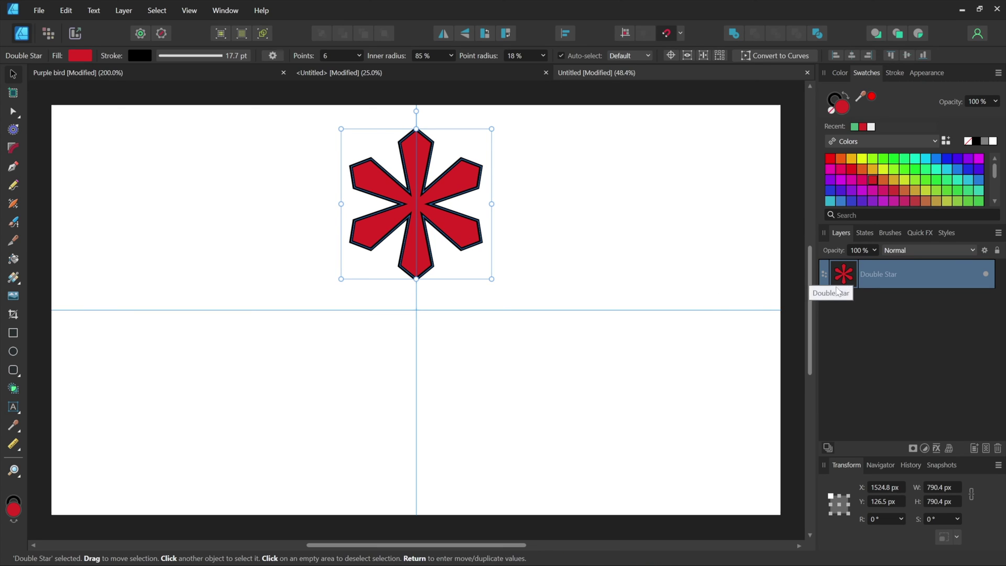
drag(416, 279, 417, 291)
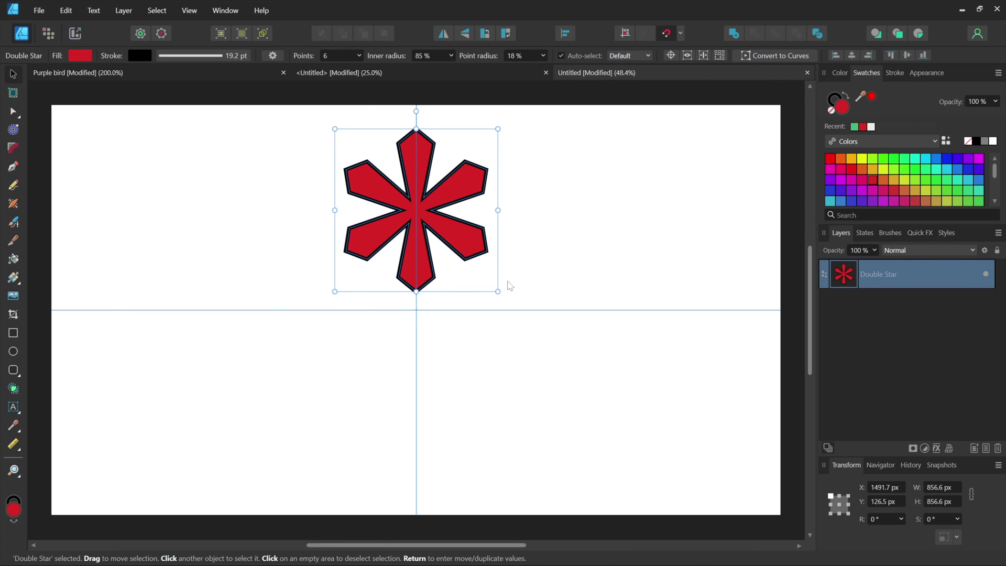
key(Return)
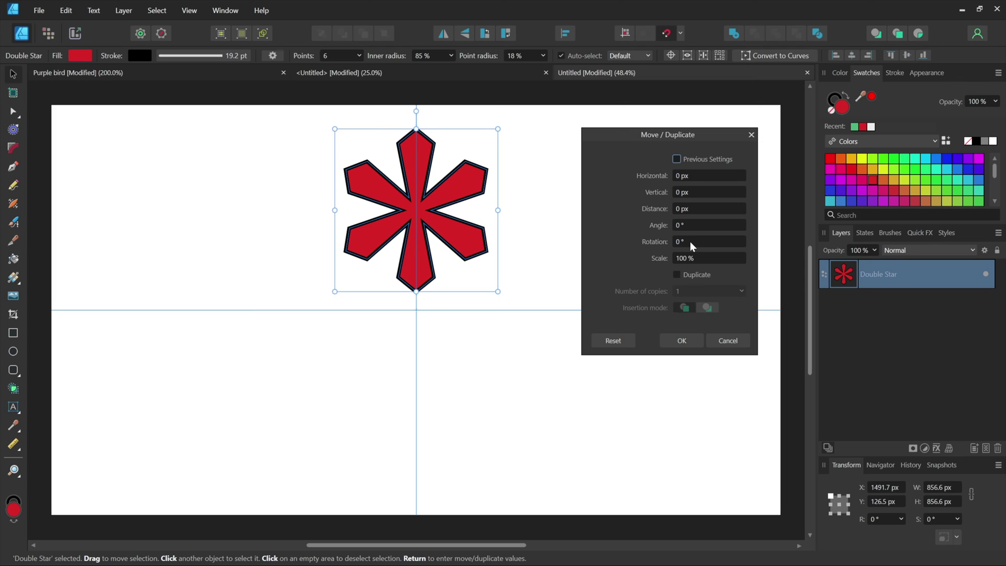
- Preview the star at 360/6 = 60° rotation, then change the Move/Duplicate rotation to 30°
click(664, 241)
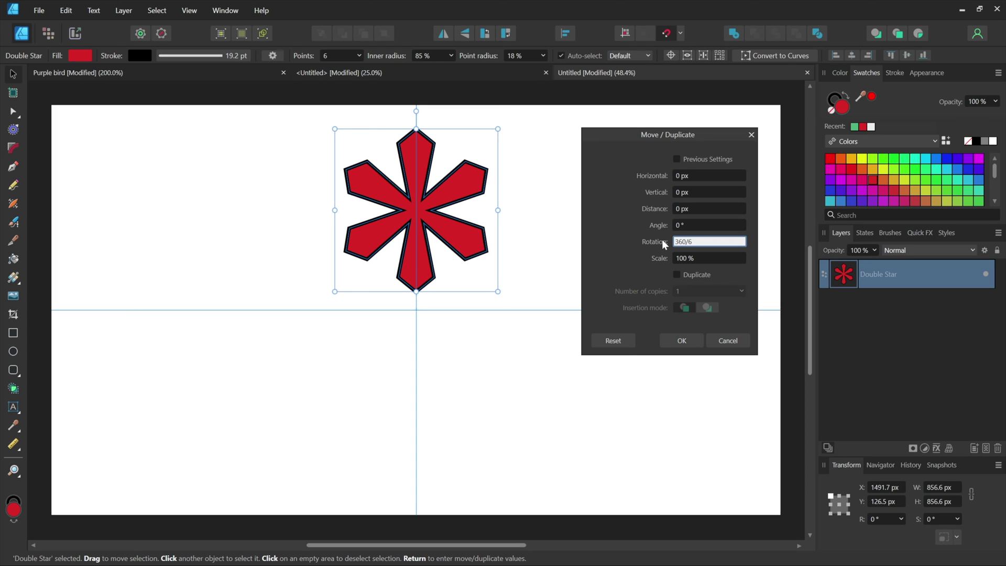
text(360/6)
key(Tab)
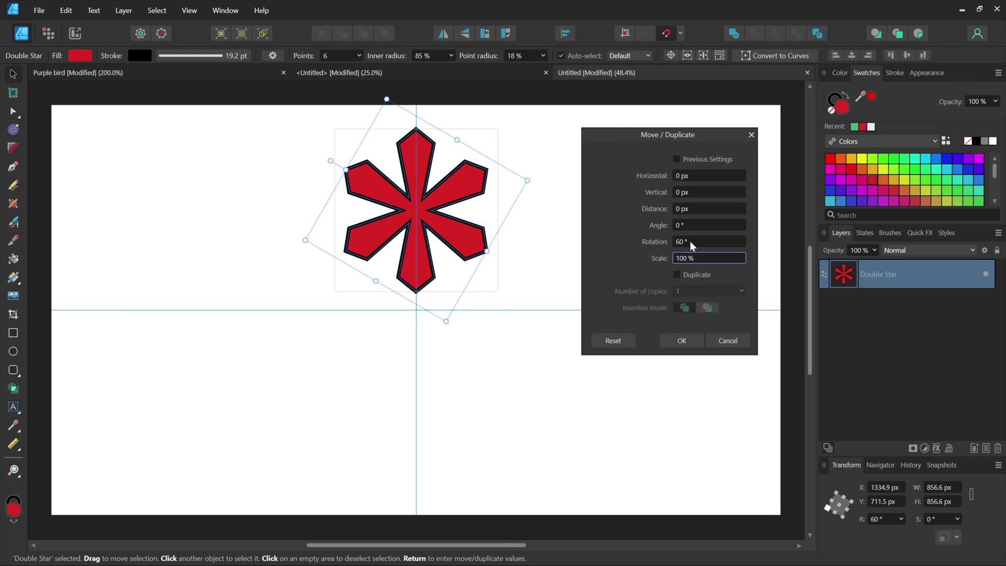
drag(690, 241, 669, 242)
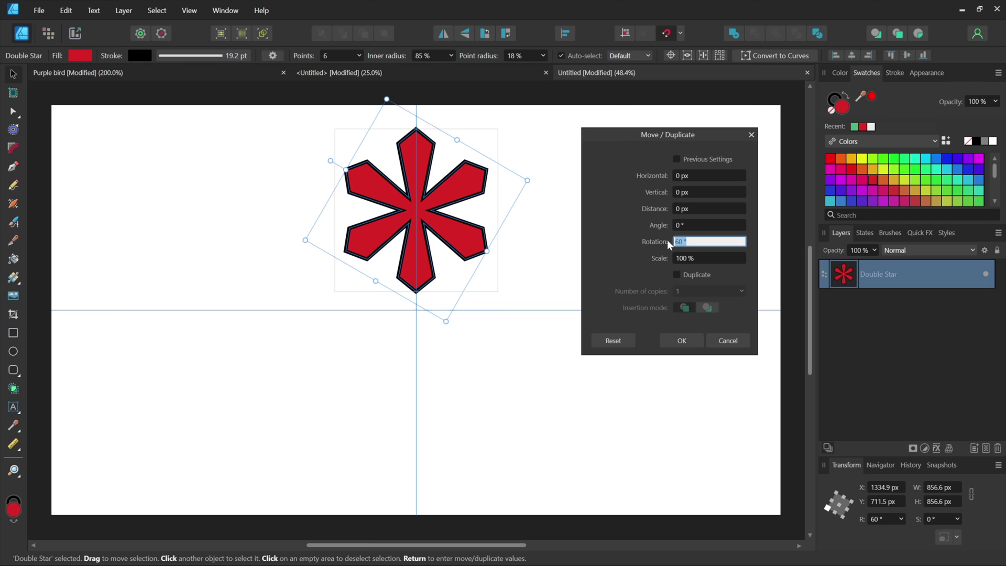
text(30)
key(Tab)
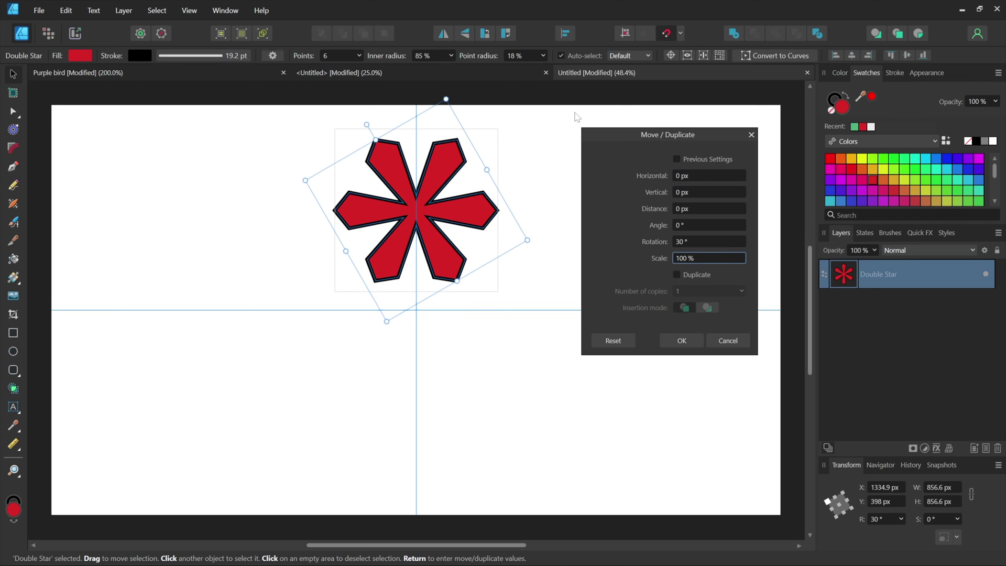
- Move the transform origin to the guide crossing below the star and enable Duplicate with a copy count
click(670, 55)
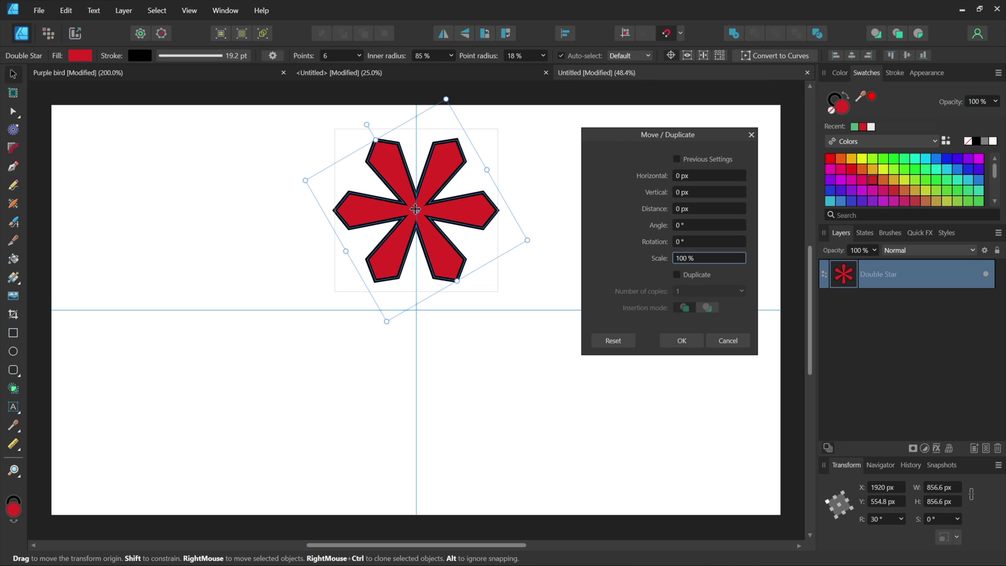
drag(415, 209, 416, 310)
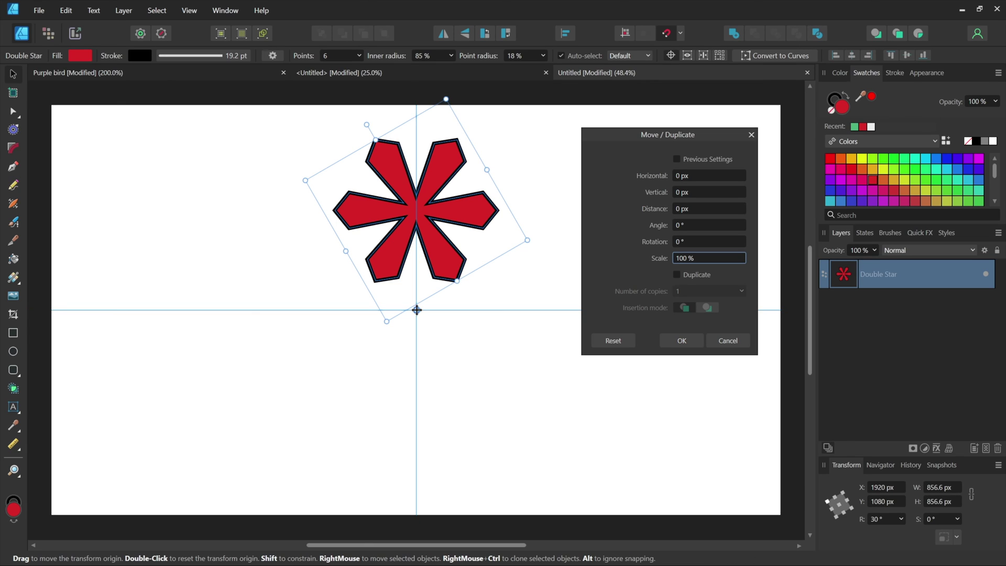
click(676, 274)
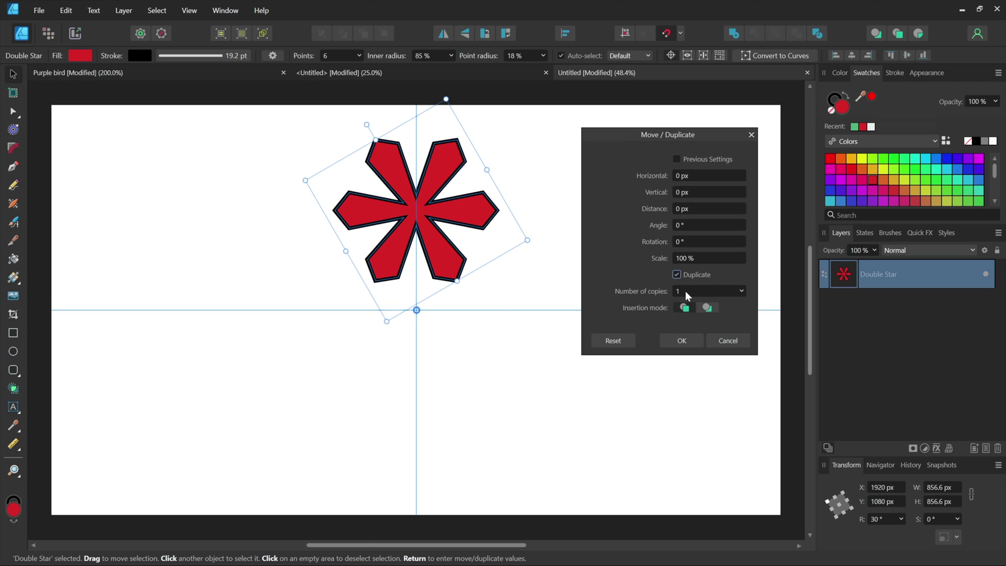
click(685, 290)
text(2)
text(4)
- Set rotation to 60° and 5 copies, pivot at the guide crossing, comparing both insertion modes
click(689, 242)
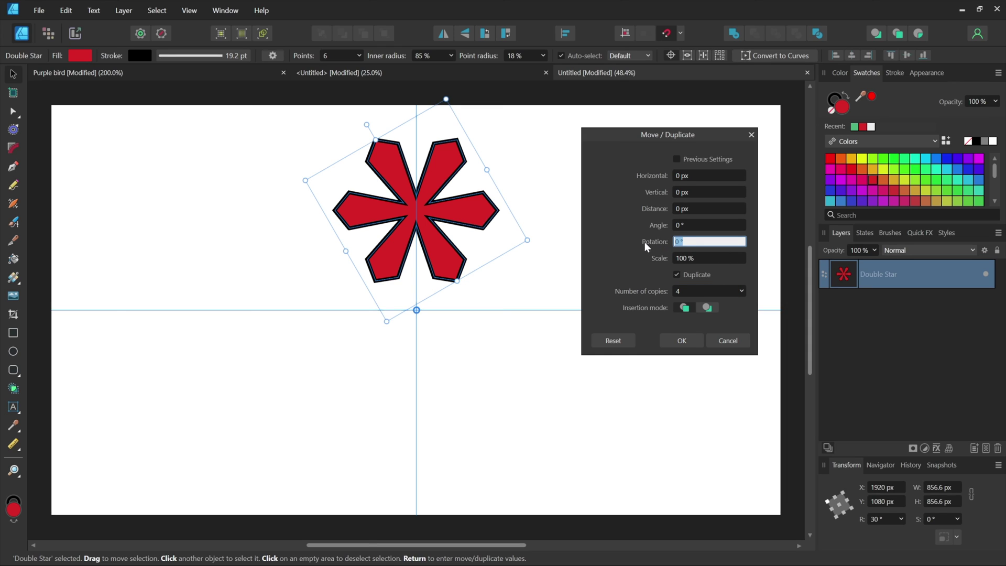
text(60)
key(Tab)
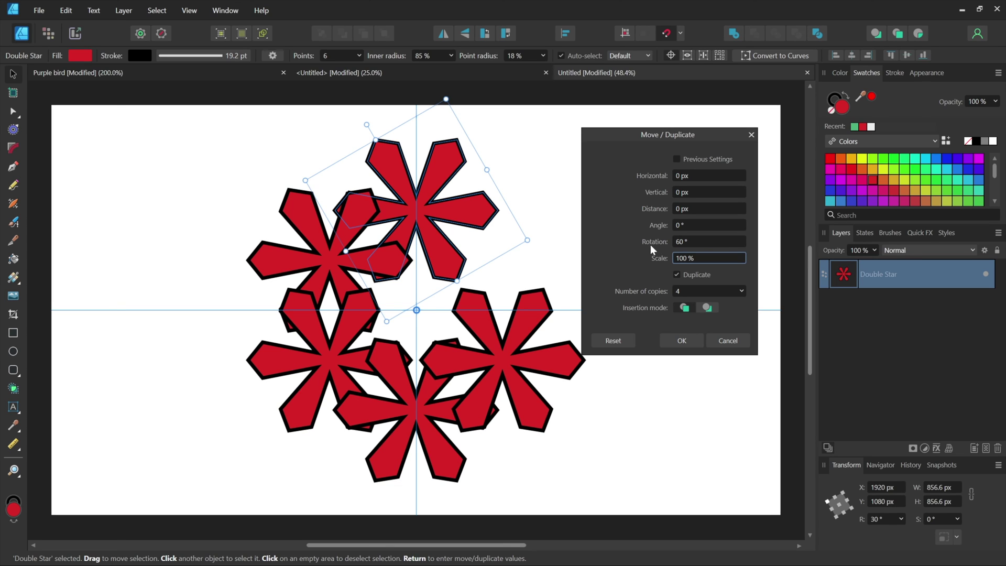
click(685, 291)
text(5)
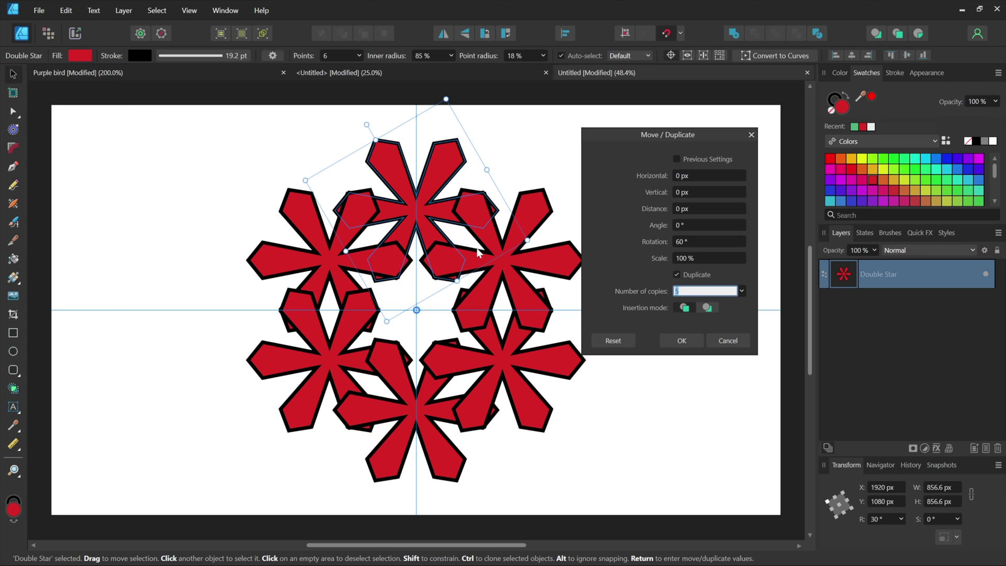
click(417, 310)
mouse_move(416, 310)
mouse_down()
mouse_move(270, 369)
mouse_move(315, 334)
mouse_move(535, 349)
mouse_move(416, 310)
mouse_up()
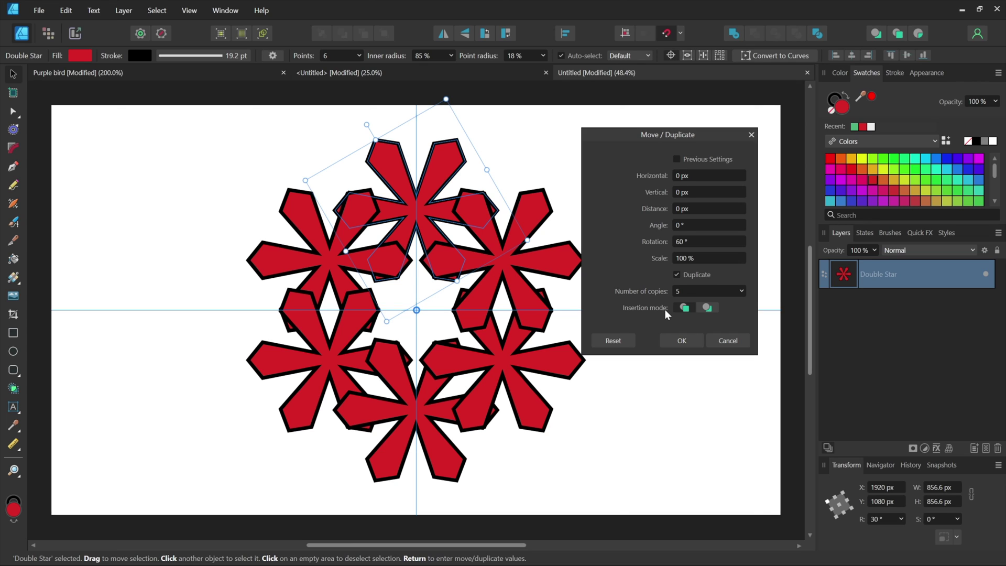
click(706, 308)
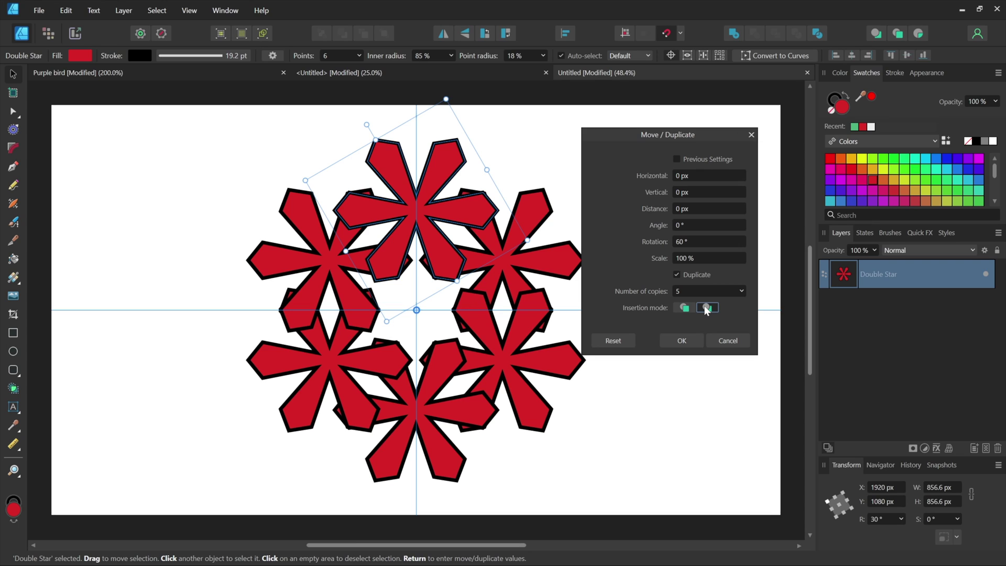
click(680, 309)
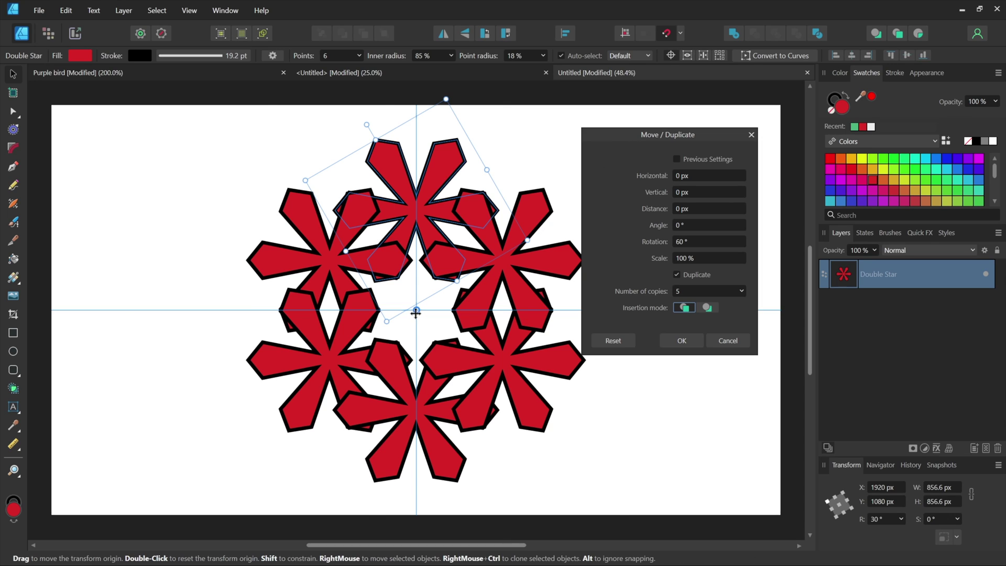
- Try 30° rotation, then return the pivot below the star and double the rotation to 60°
drag(415, 310, 417, 210)
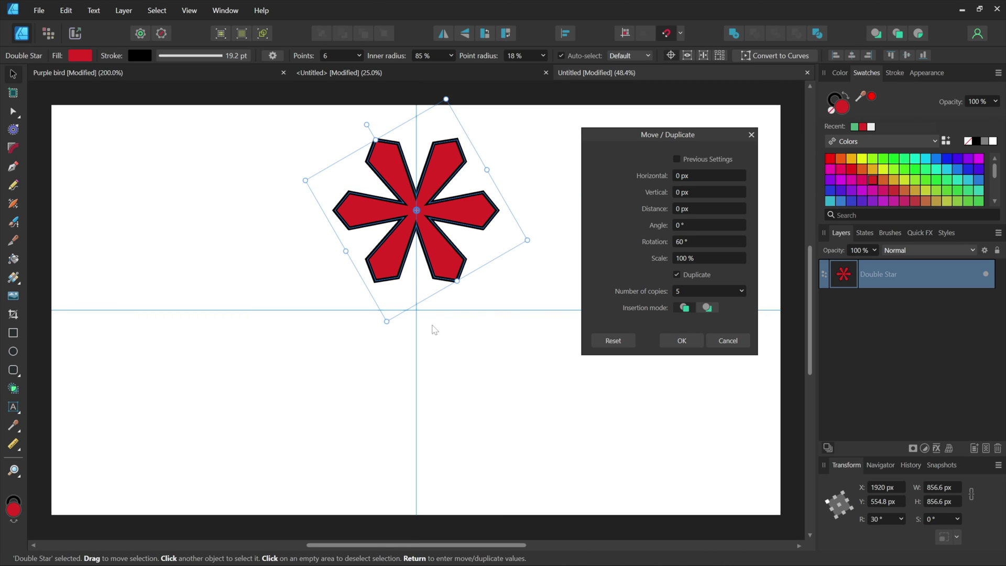
click(676, 241)
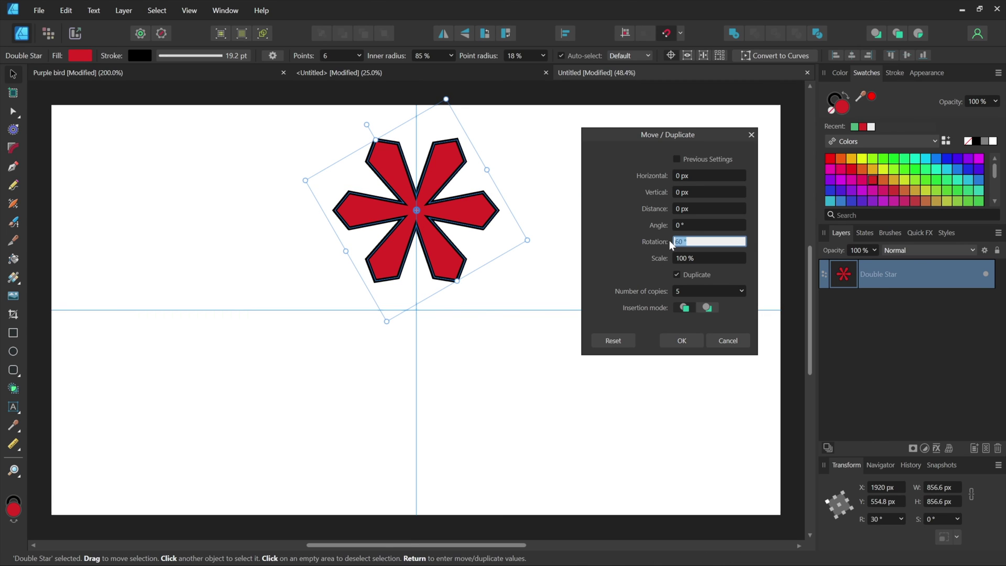
text(30)
key(Tab)
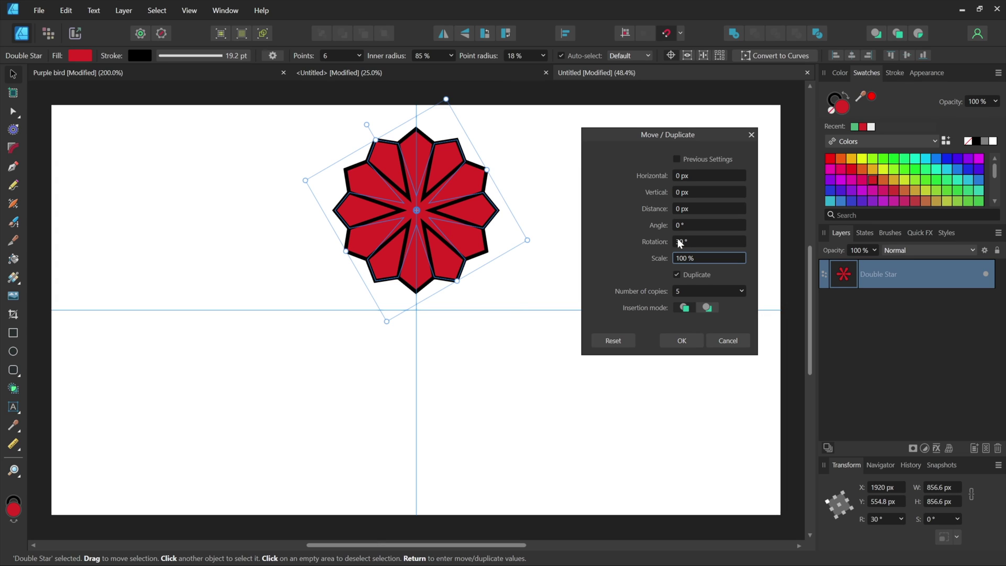
drag(417, 211, 415, 310)
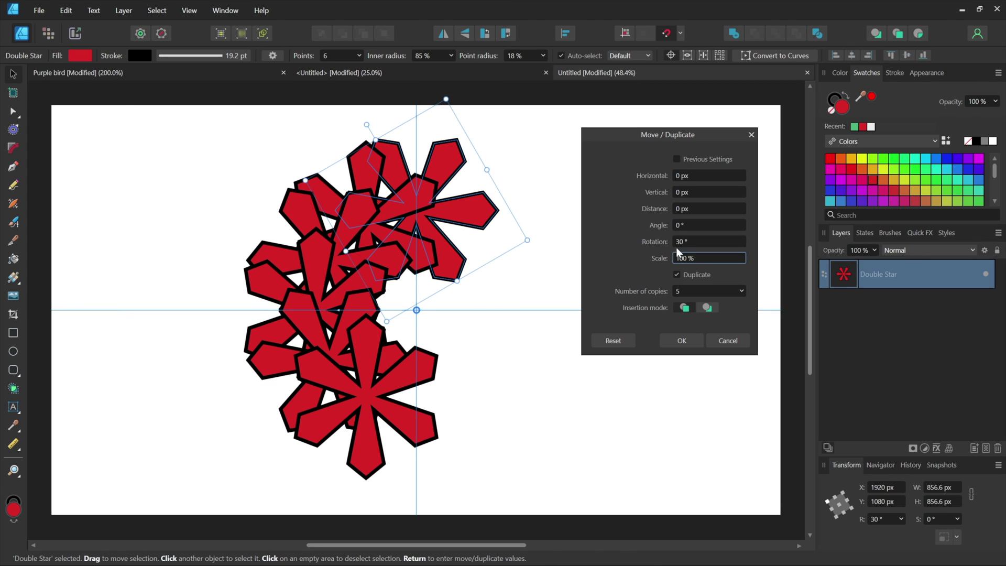
click(698, 240)
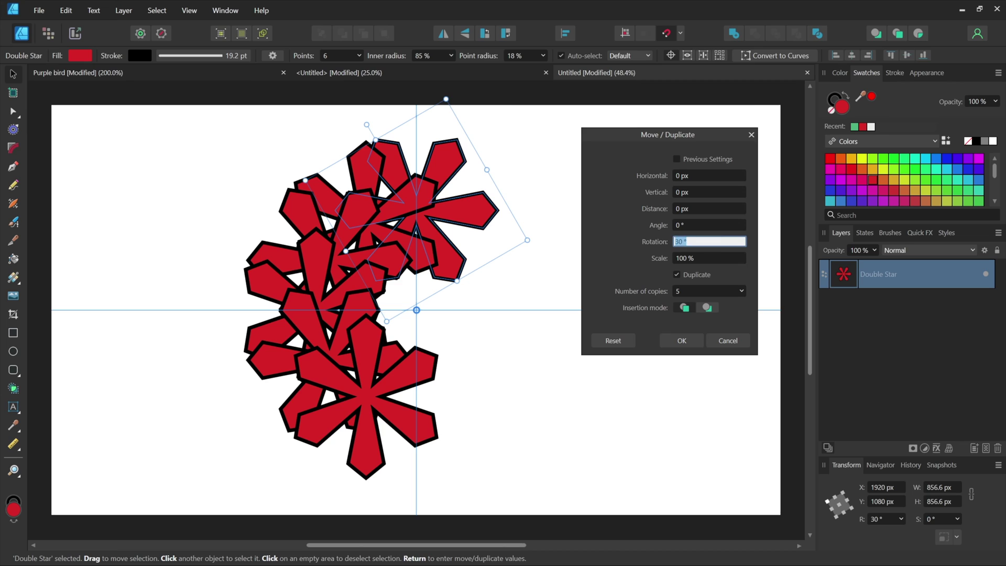
click(685, 241)
text(*2)
key(Tab)
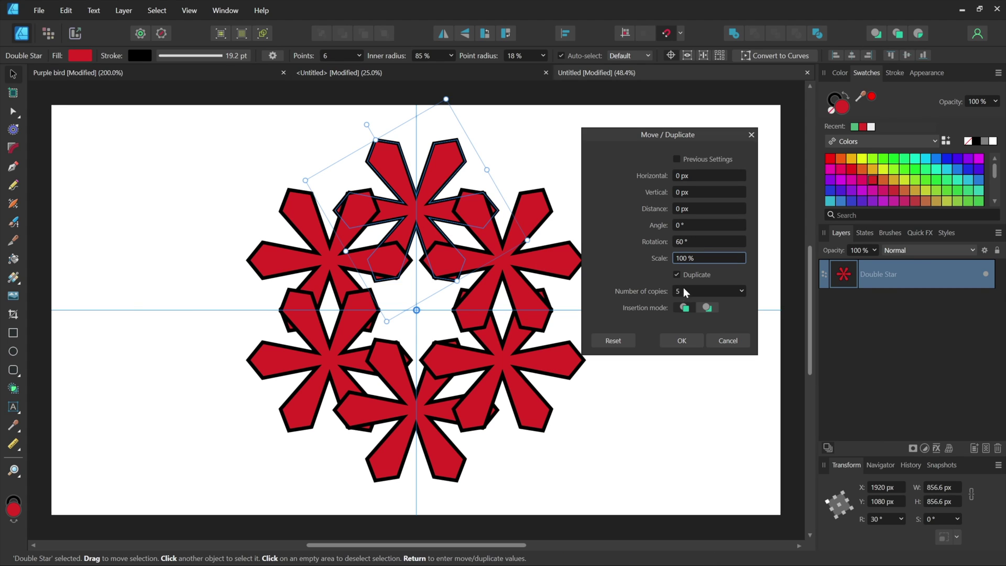
- Keep copies in front, move the star upward, and centre the rotation origin on the page centre
click(706, 308)
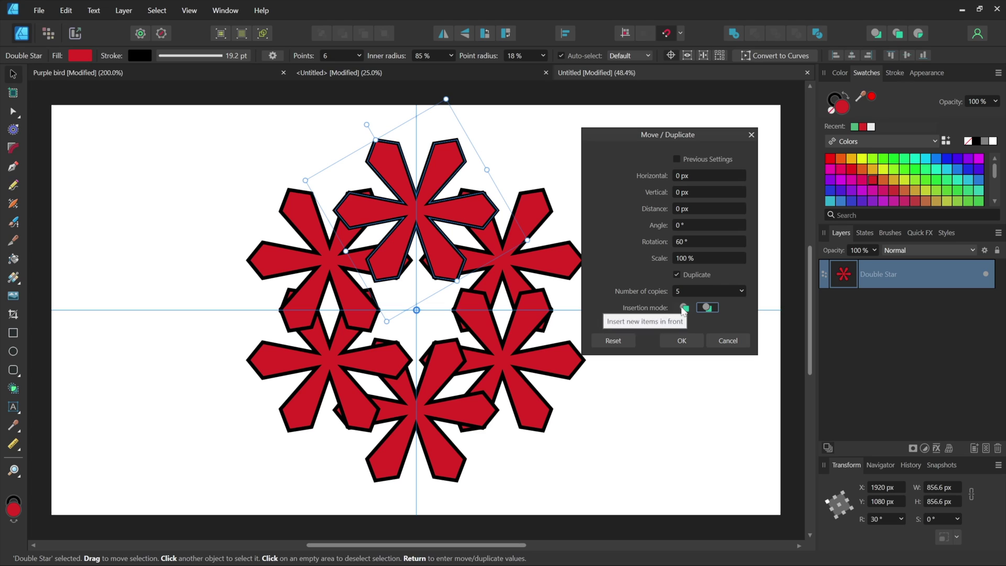
click(682, 309)
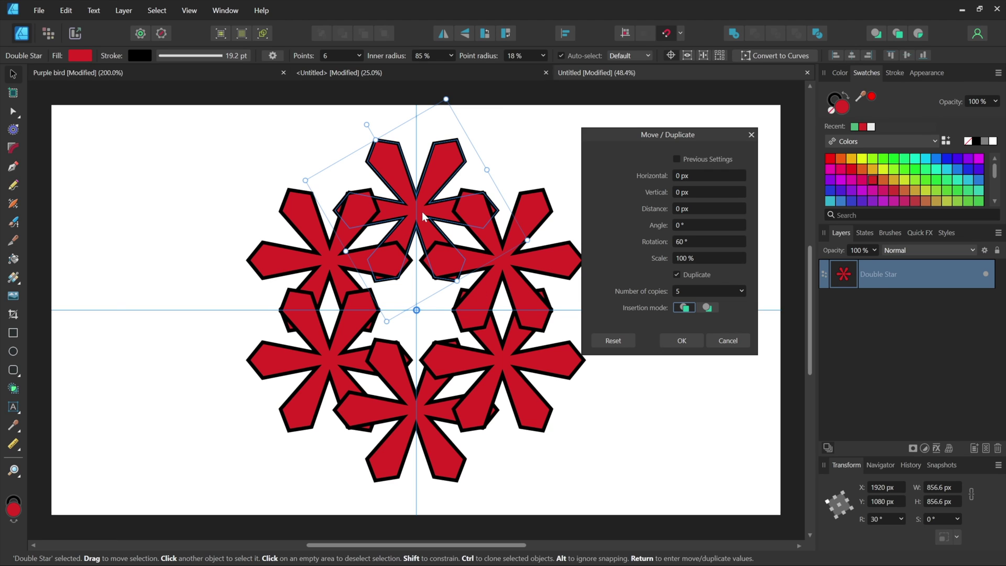
drag(422, 212, 419, 181)
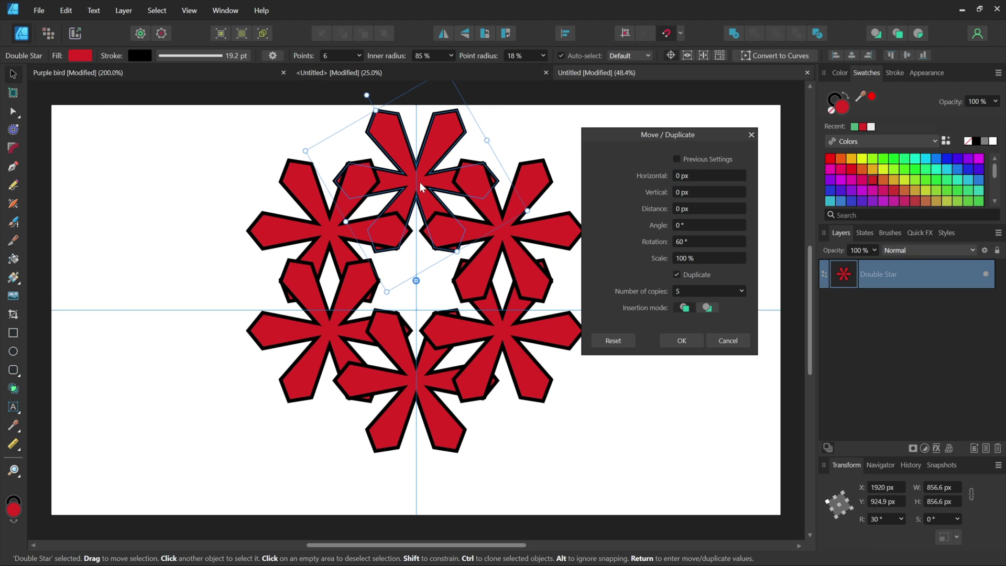
drag(416, 280, 418, 310)
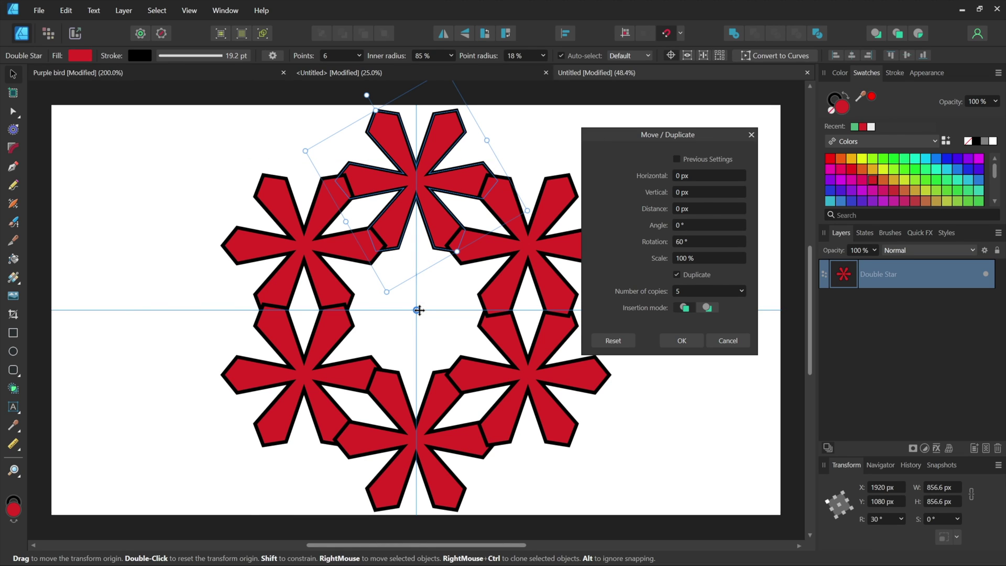
- Apply the five rotated duplicates and select the top star of the ring
click(680, 340)
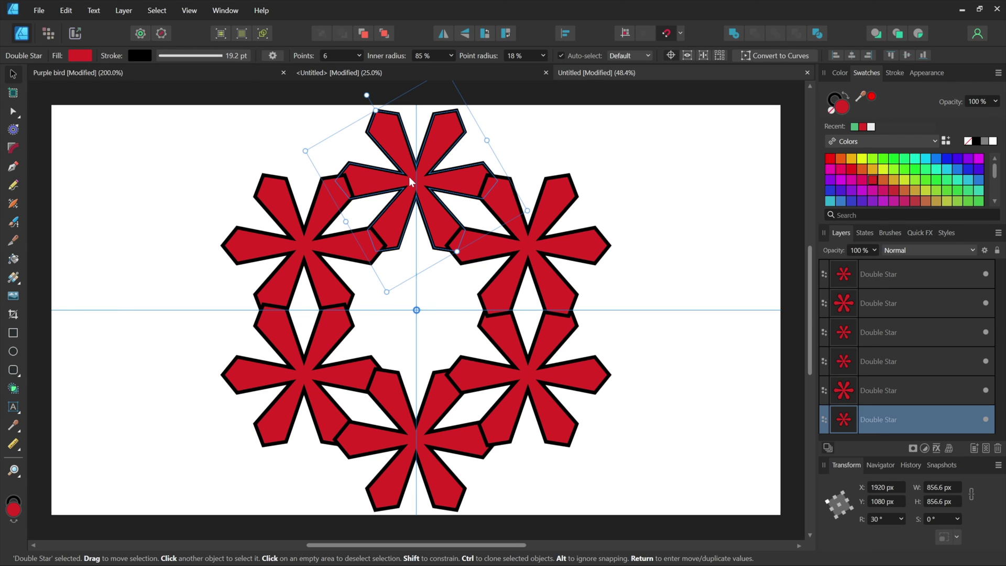
click(321, 250)
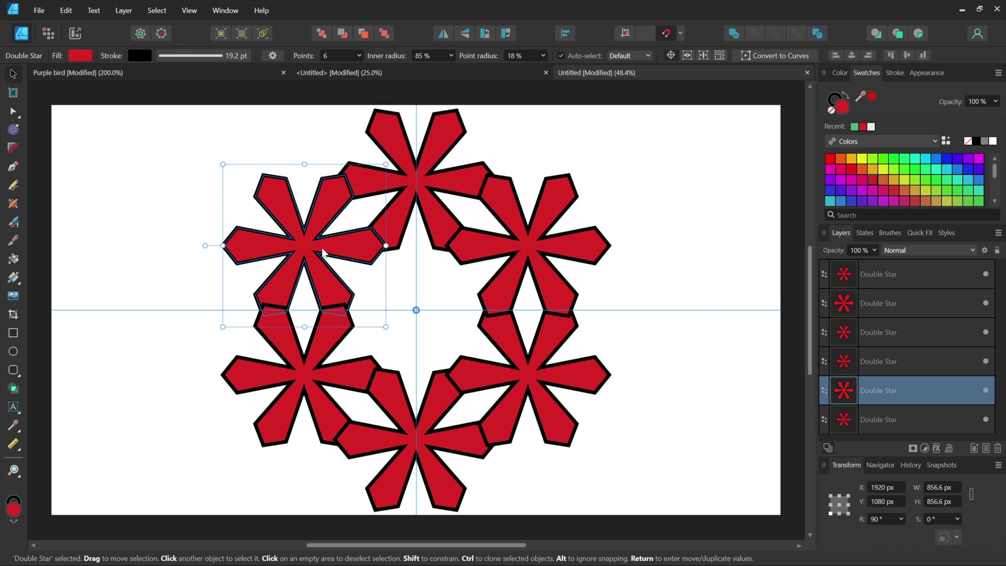
click(401, 213)
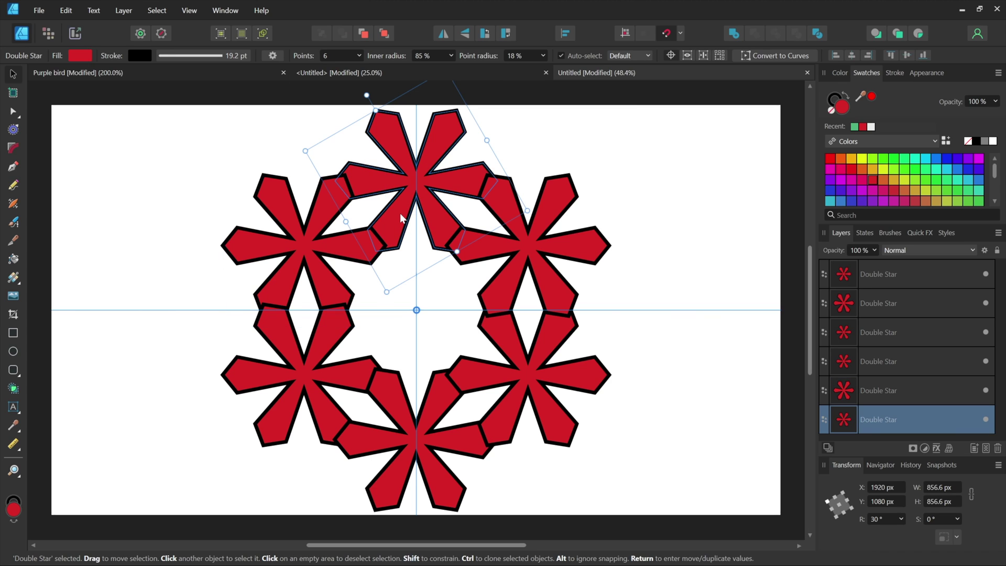
- Fill the top star with a green swatch
click(77, 55)
click(131, 167)
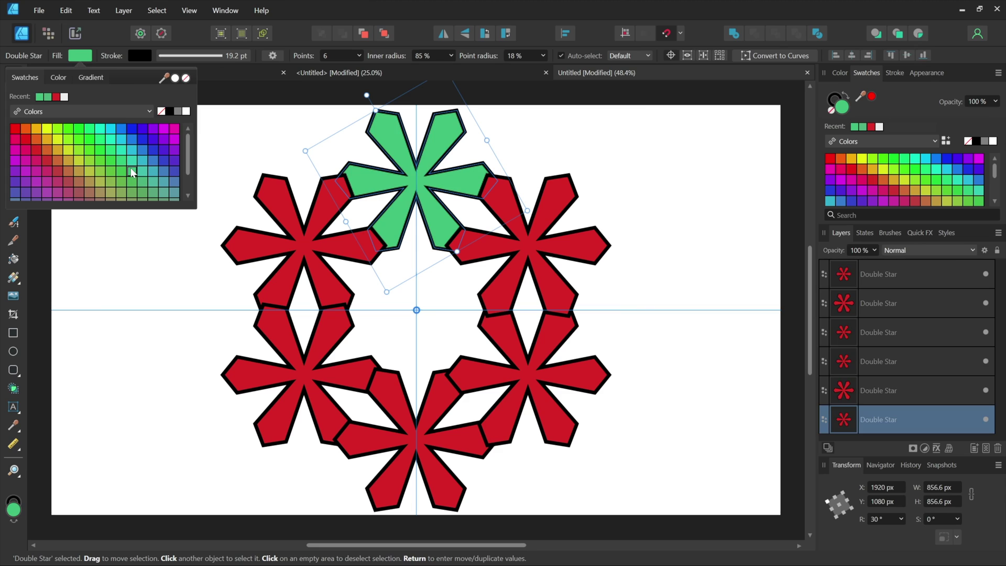
click(263, 148)
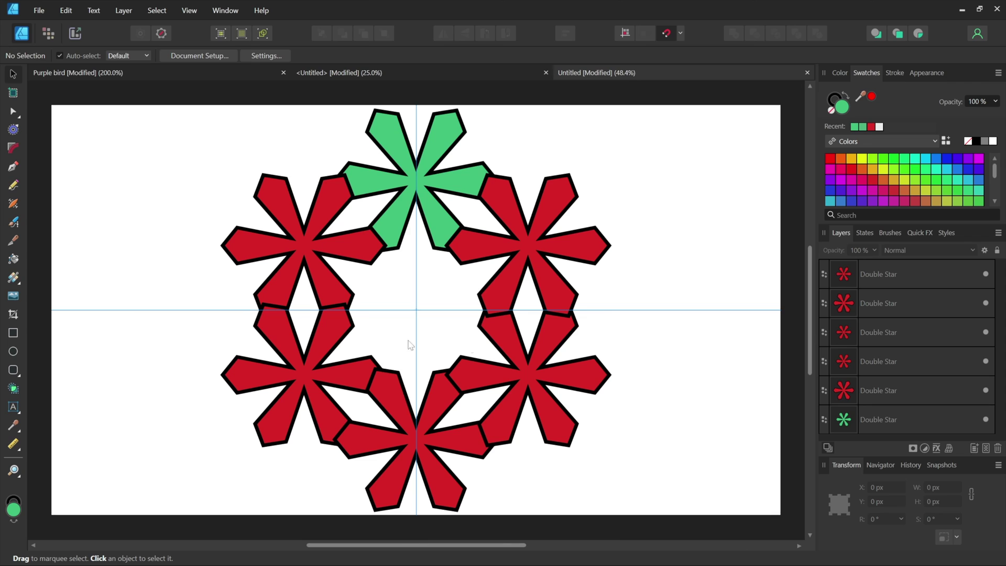
- Restore the 'end of part 2' snapshot and delete the stray black line
click(939, 466)
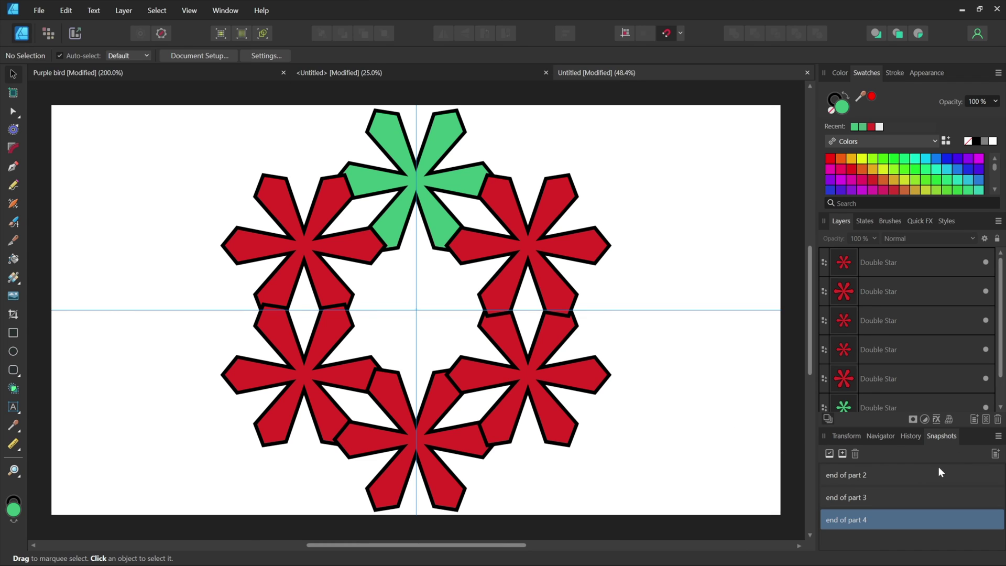
click(857, 474)
click(829, 453)
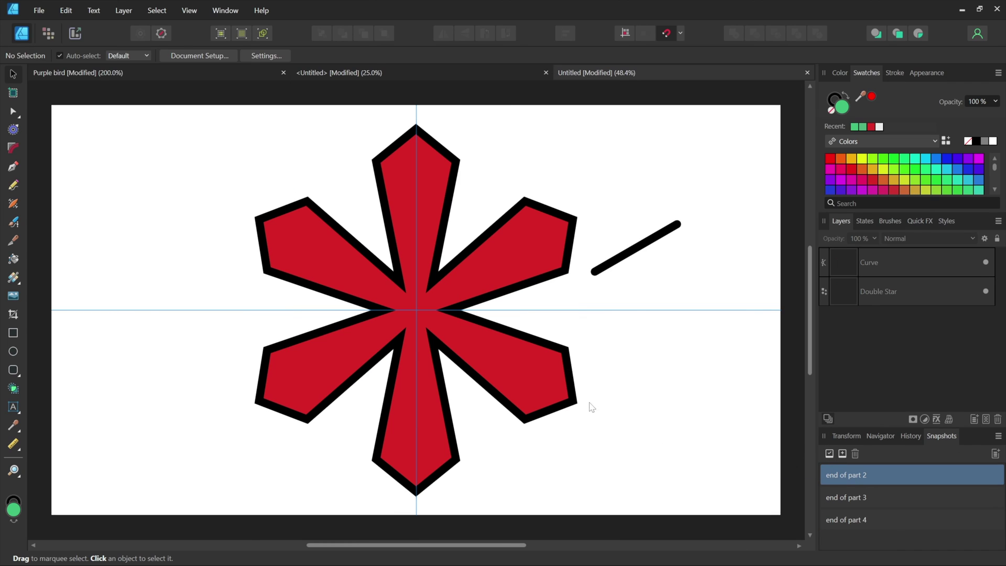
click(606, 270)
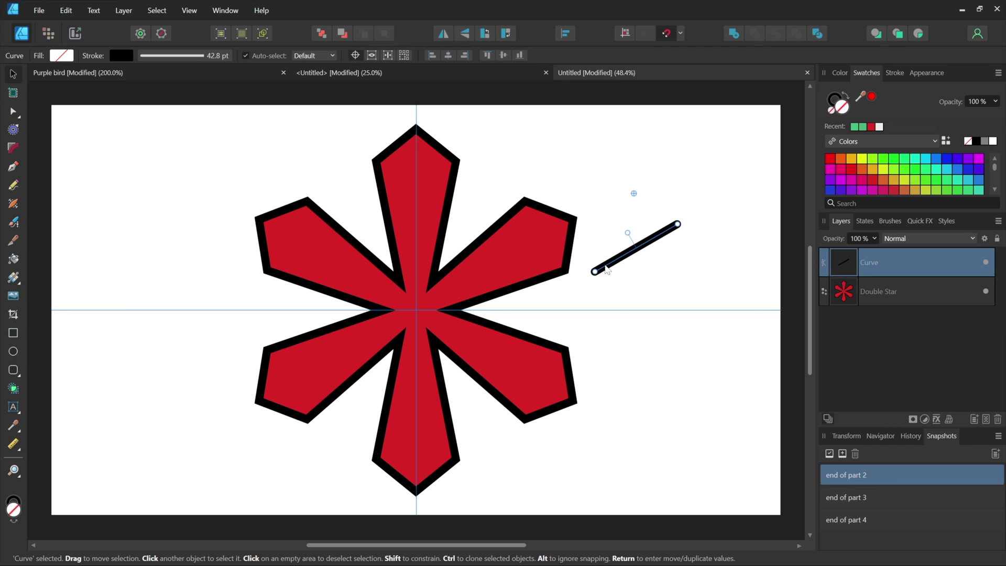
key(Delete)
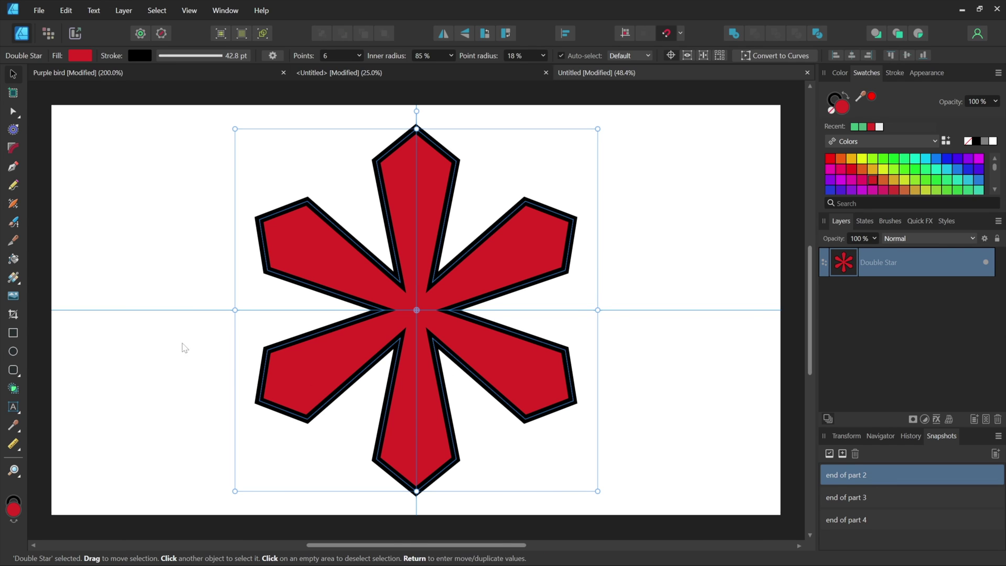
- Draw a green circle at the lower left of the star with the Ellipse Tool
click(13, 351)
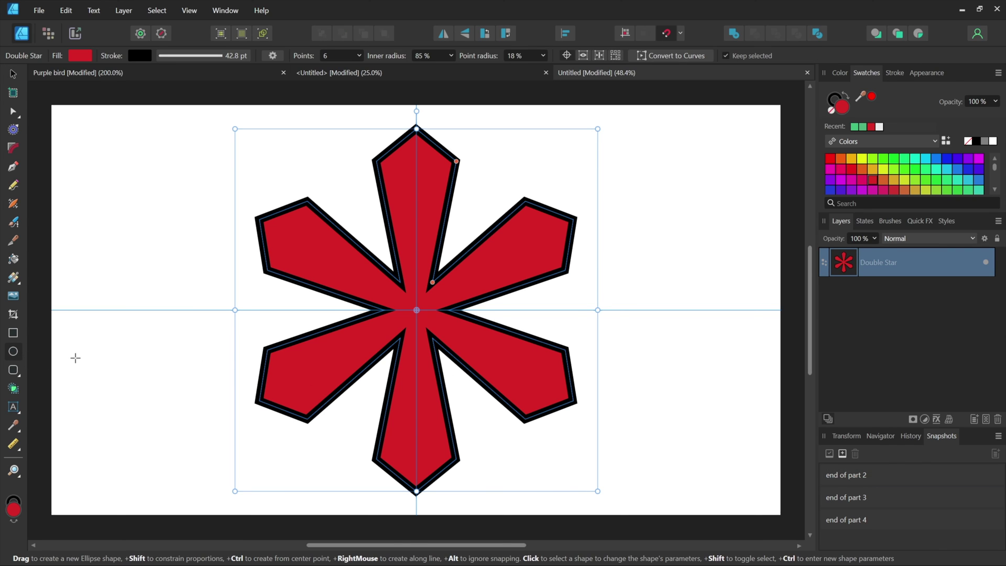
drag(109, 507, 319, 264)
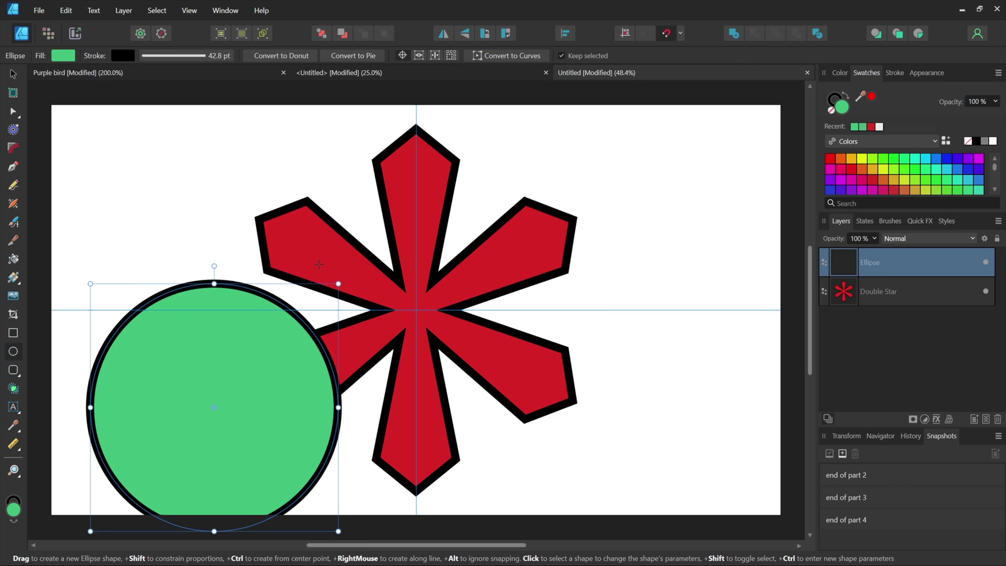
key(v)
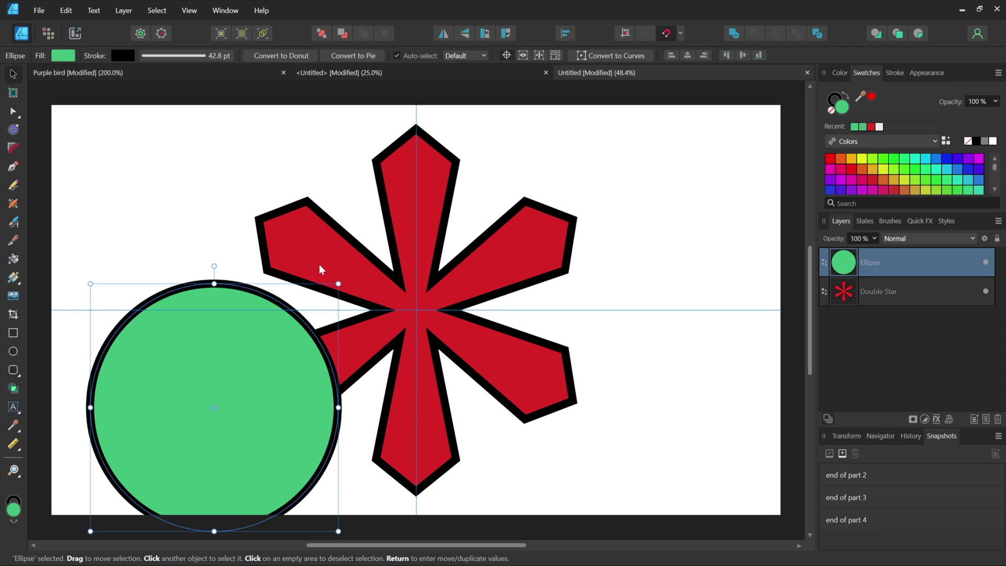
- Select the circle and star together and align them centre and middle, redoing it after an undo
shift+click(411, 303)
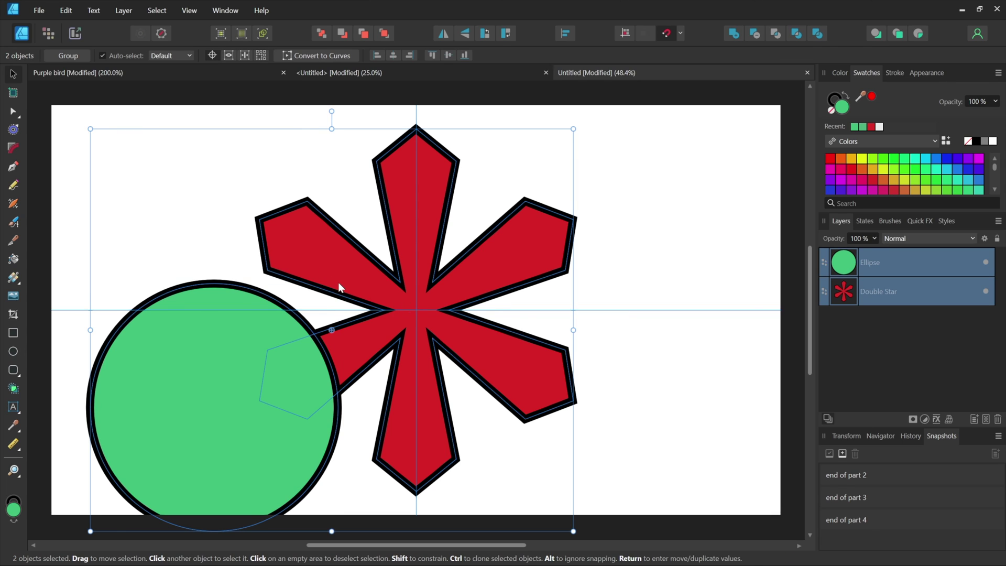
click(394, 57)
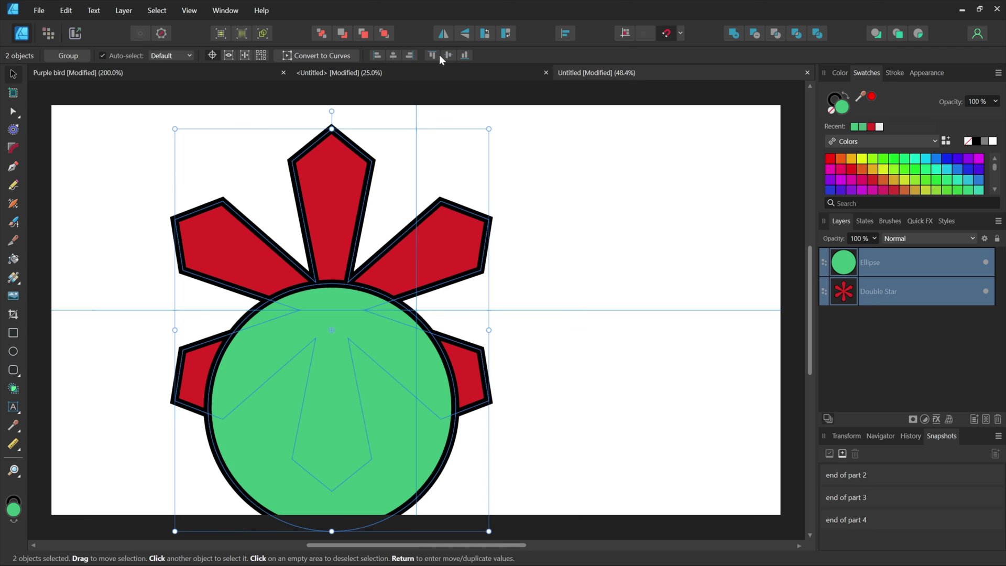
click(448, 55)
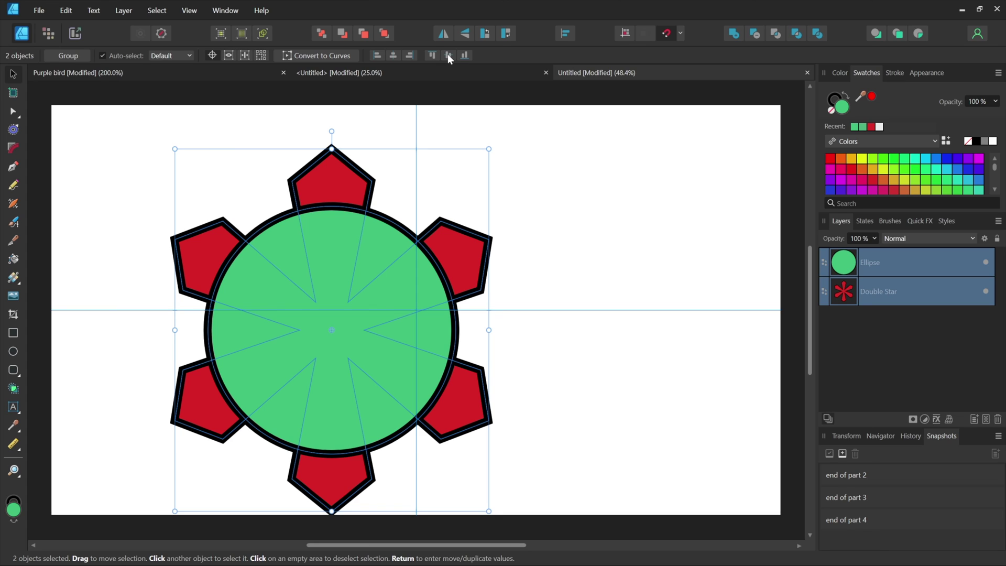
key(ctrl+z)
key(ctrl+z)
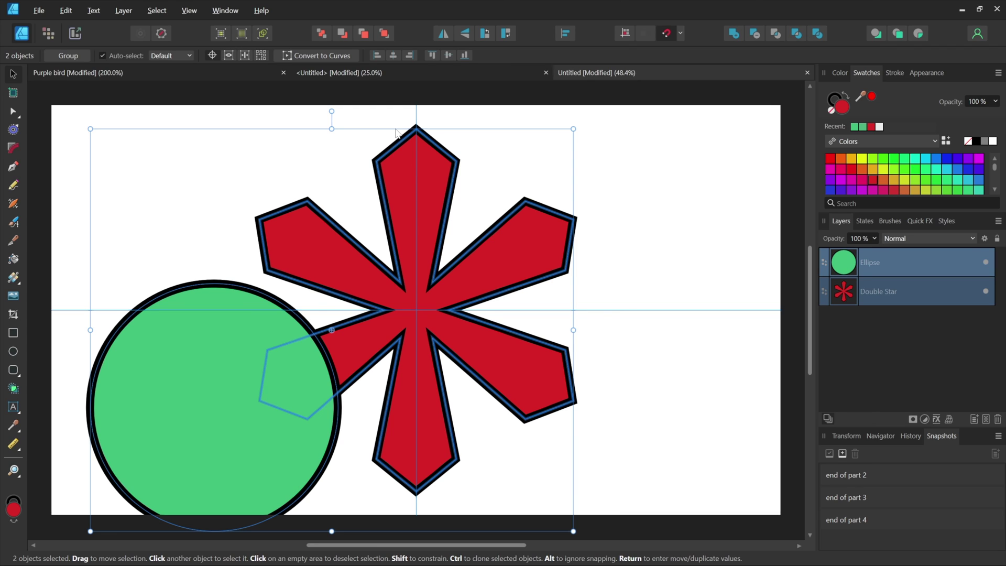
click(393, 56)
click(448, 57)
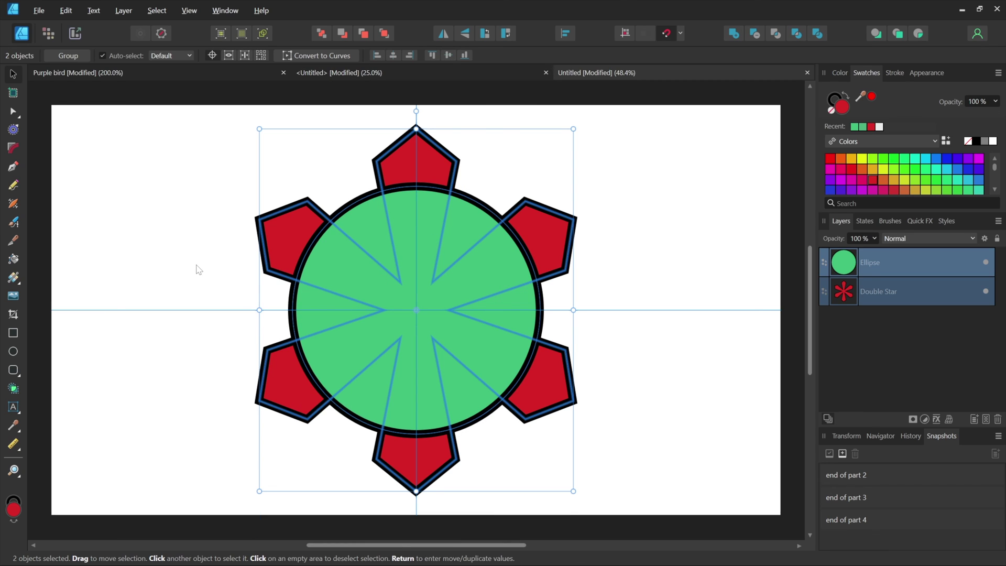
- Create a new document from the last preset and draw a large black QR code on the page
click(35, 8)
click(90, 64)
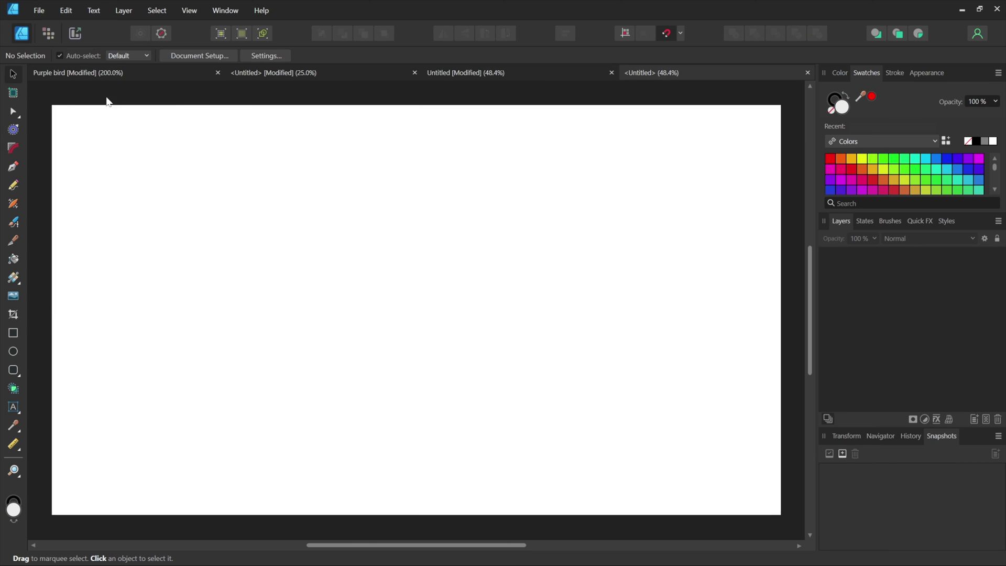
click(14, 370)
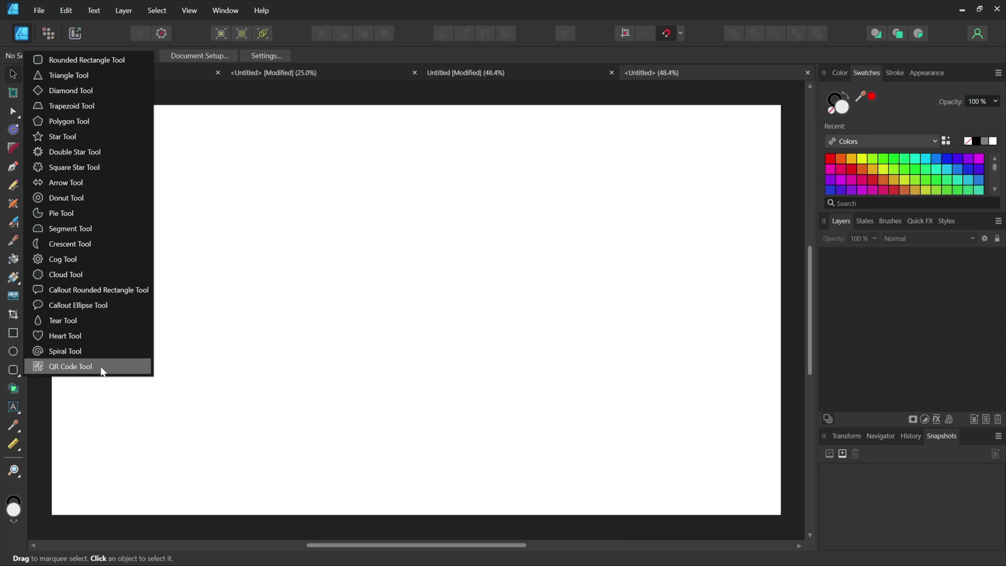
click(103, 368)
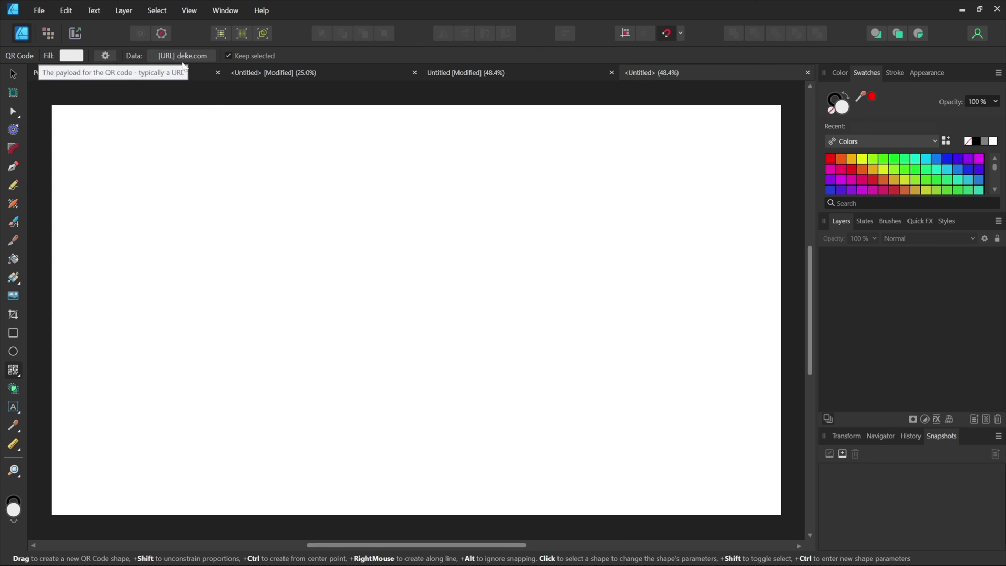
drag(251, 133, 593, 476)
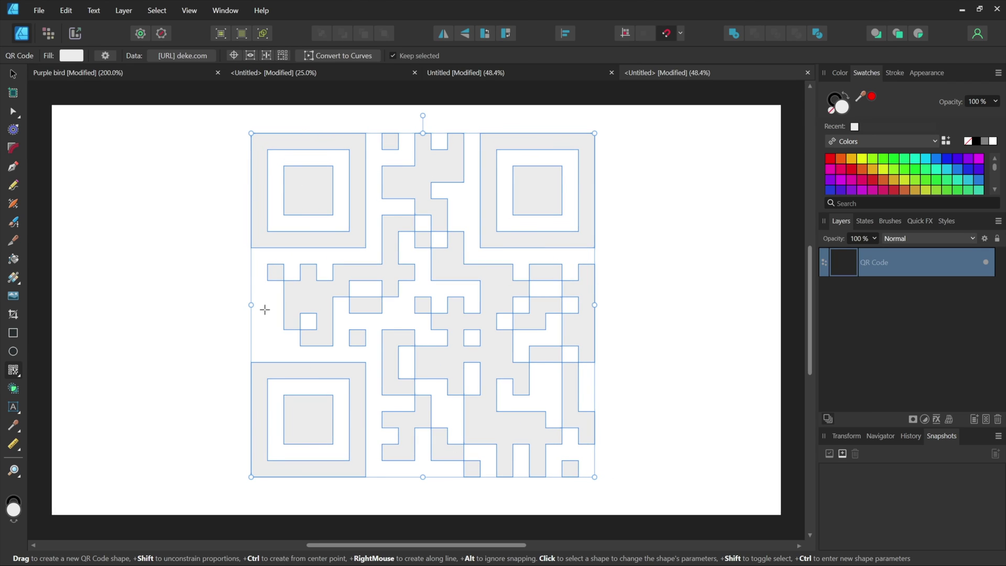
click(76, 58)
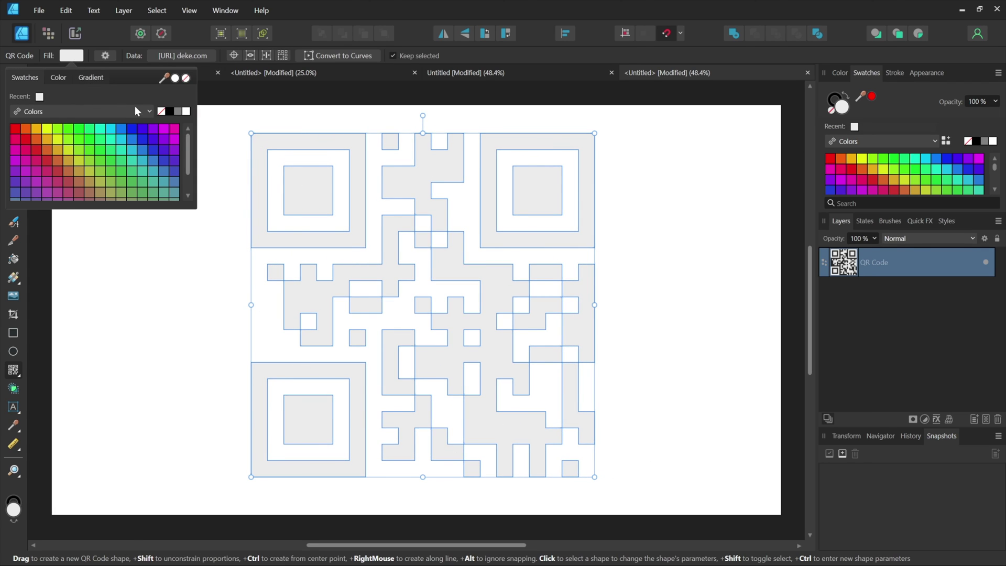
click(169, 111)
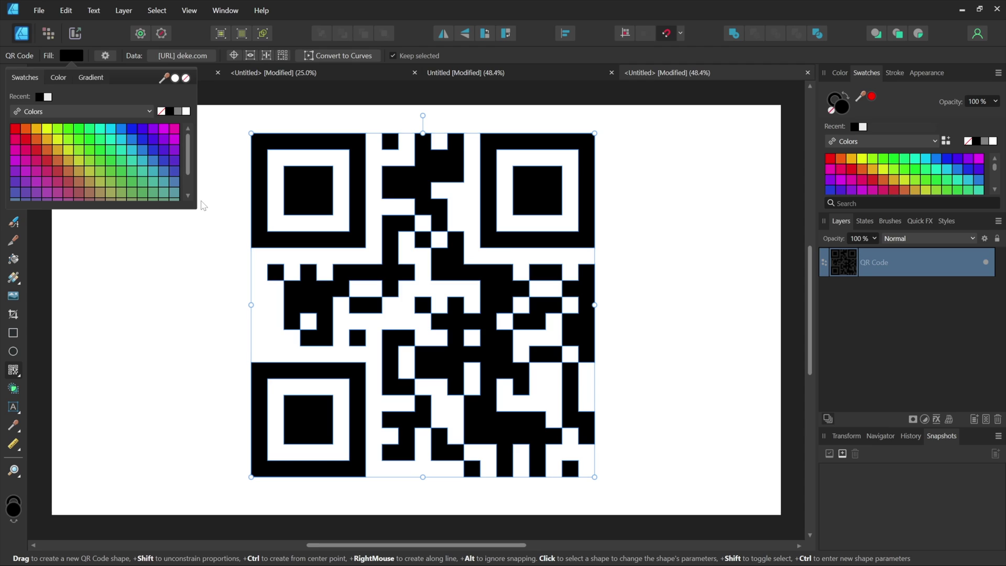